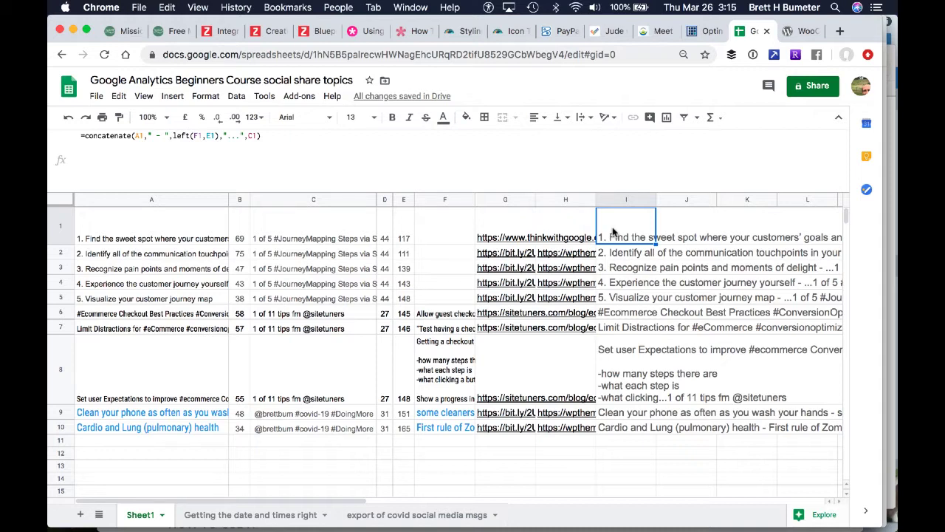
Examine the topic text, attribution and description cells across columns A to F on Sheet1, down to F6
left_click(127, 240)
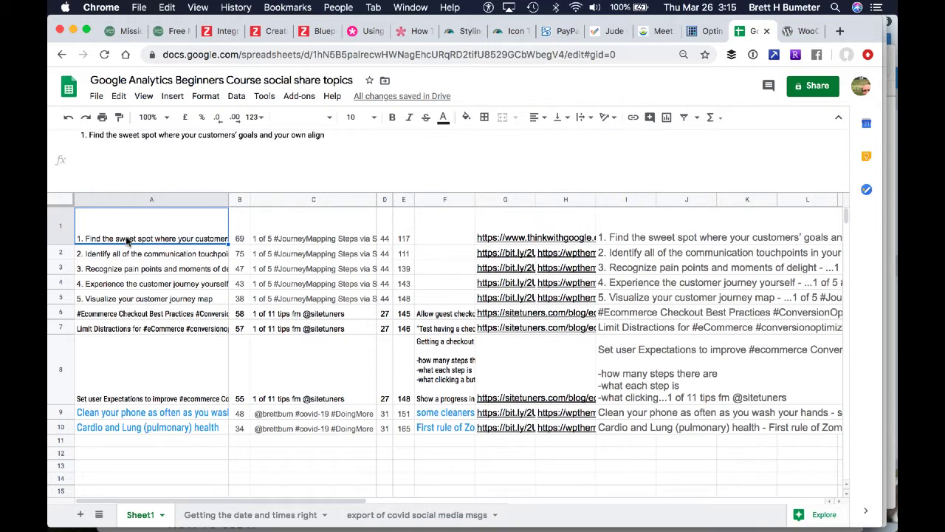
key("Down")
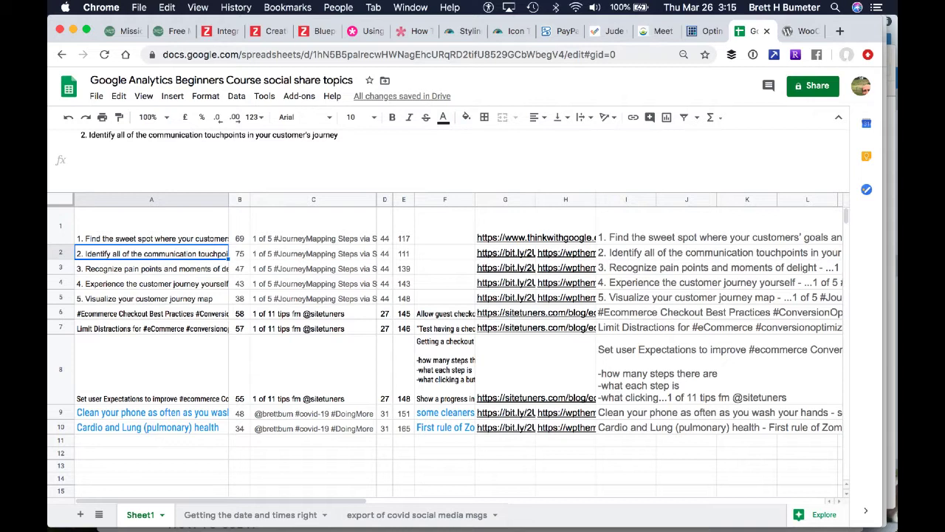
key("Up")
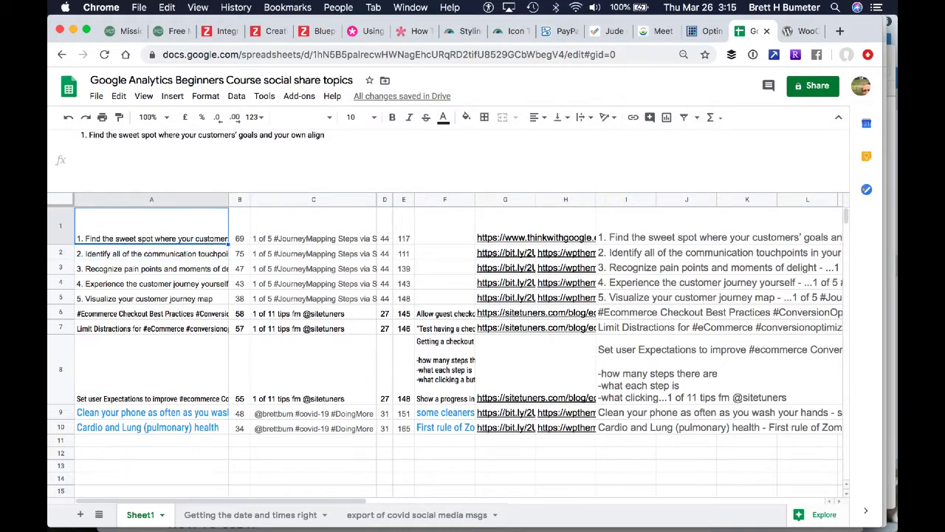
key("Right")
key("Right")
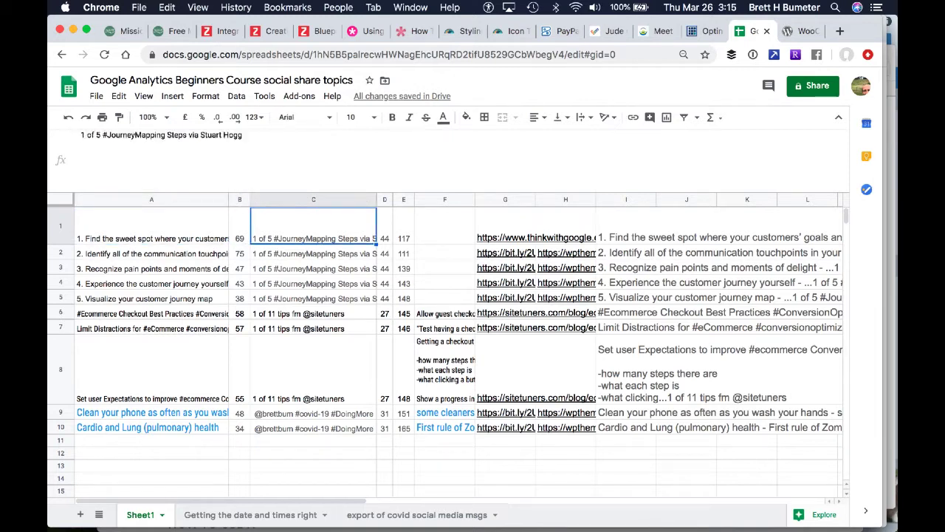
key("Right")
key("Right")
key("Right")
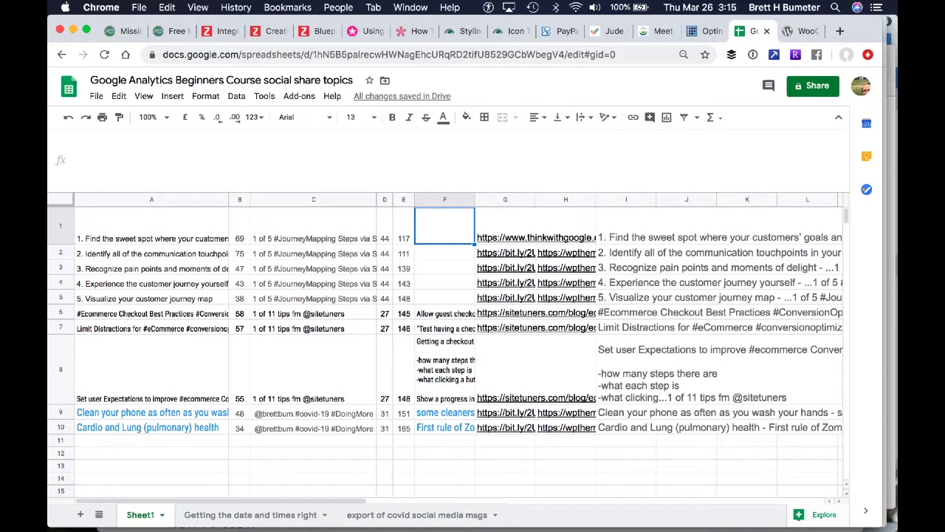
key("Down")
key("Down")
key("Down")
key("Down")
key("Down")
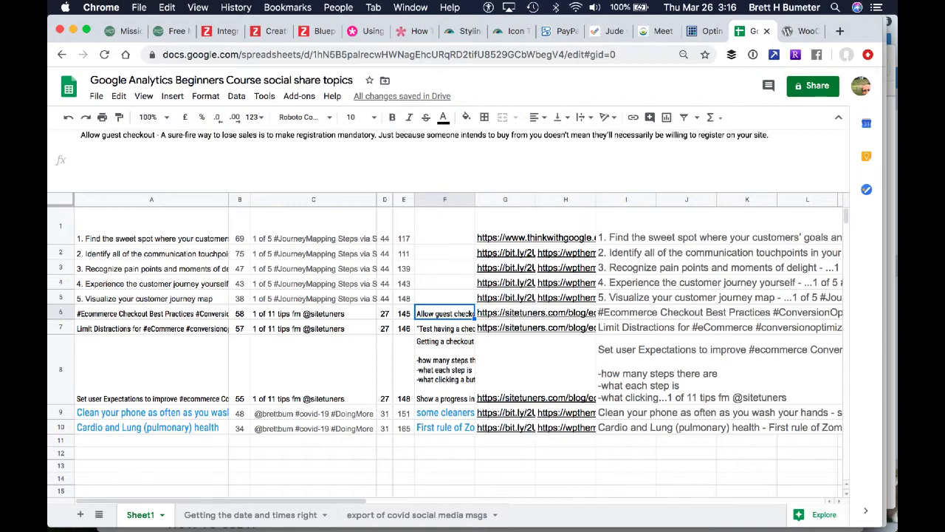
Copy the thinkwithgoogle.com customer journey mapping link from G1 into cells G2 through G5, replacing the bit.ly links
key("Right")
key("Up")
key("Up")
key("Up")
key("Up")
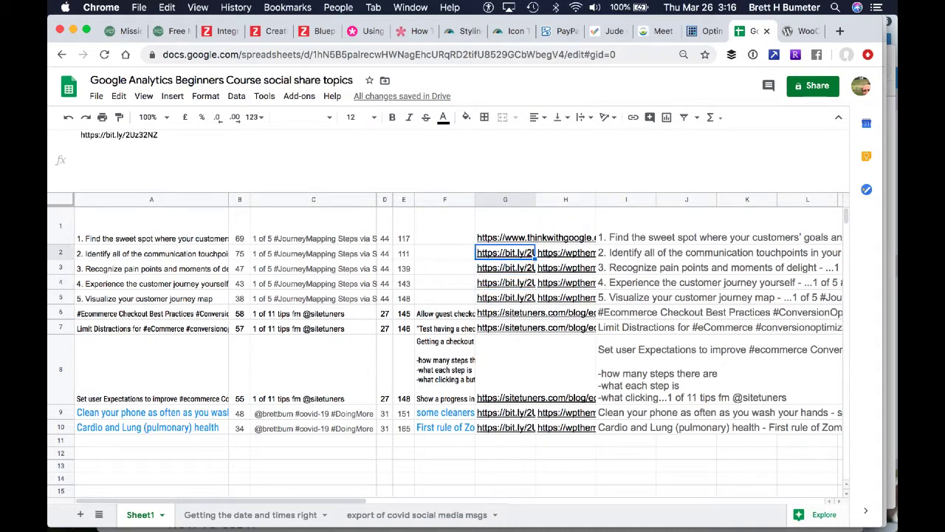
key("Up")
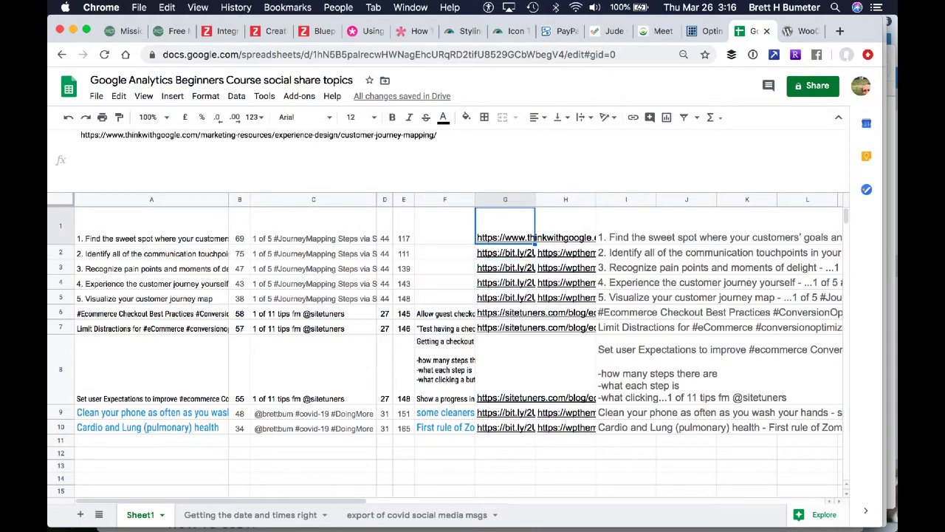
key("ctrl+c")
key("Down")
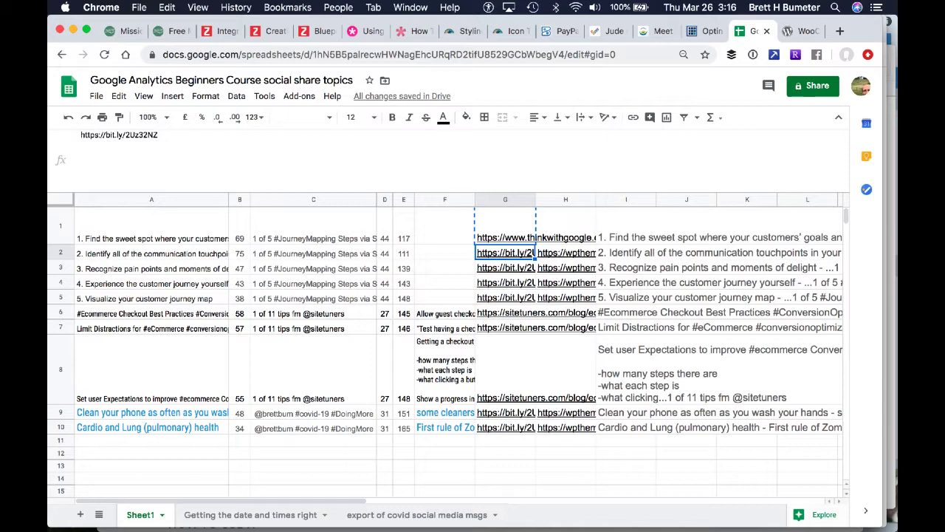
key("super+v")
key("Down")
key("super+v")
key("Down")
key("super+v")
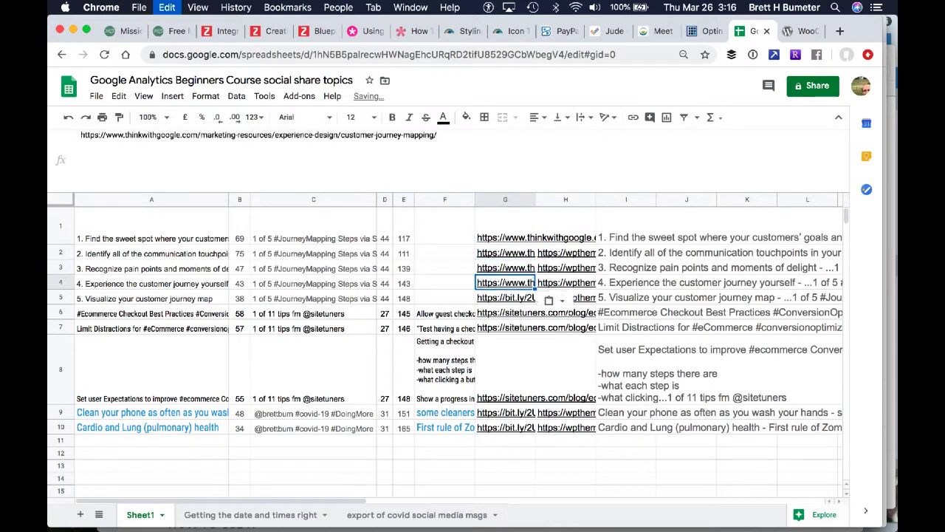
key("Down")
key("super+v")
Clear the wpthemespeed image links from cells H2:H5
key("Right")
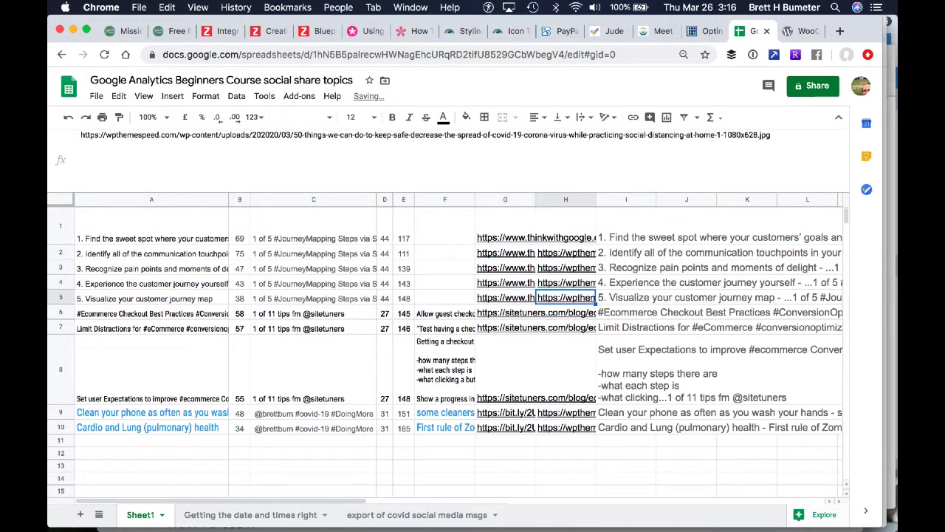
key("shift+Up")
key("shift+Up")
key("shift+Up")
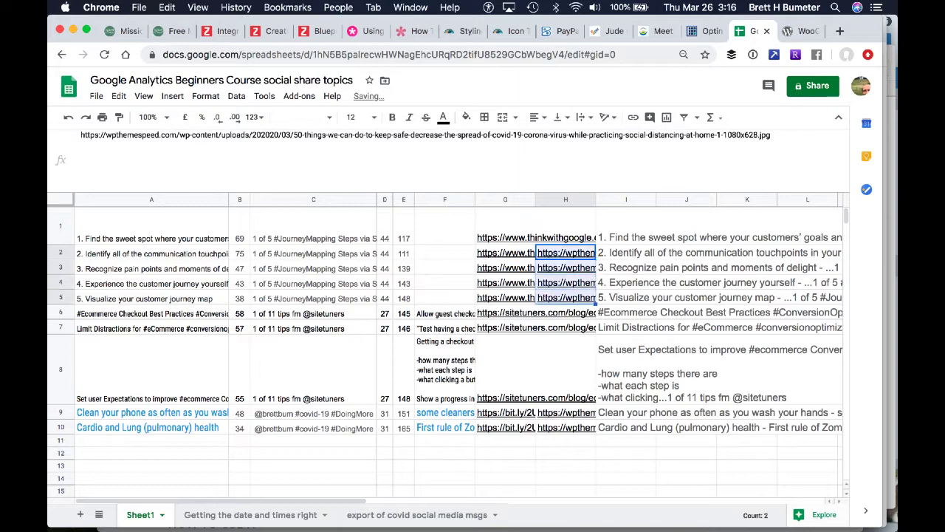
key("Delete")
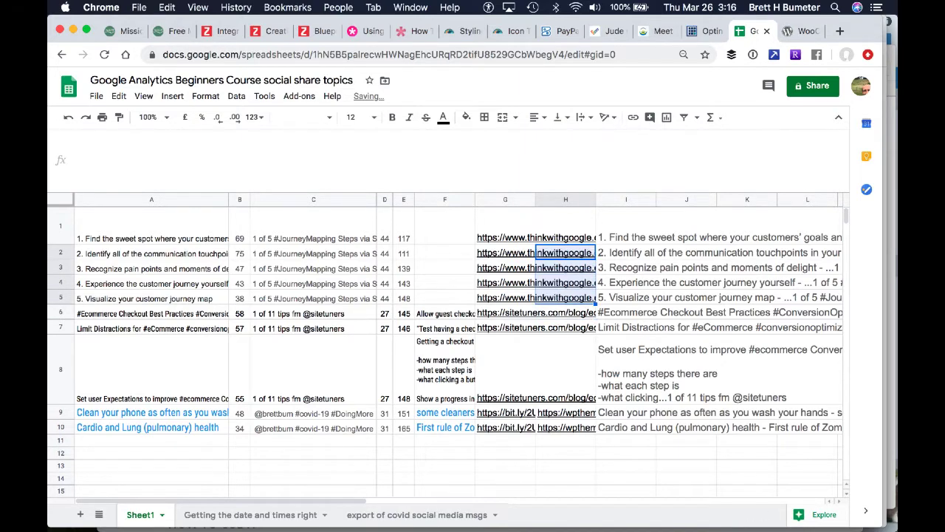
Review the image cells in column H down to row 8 and the concatenate formulas in I1:I8
key("Up")
key("Down")
key("Down")
key("Down")
key("Down")
key("Down")
key("Down")
key("Down")
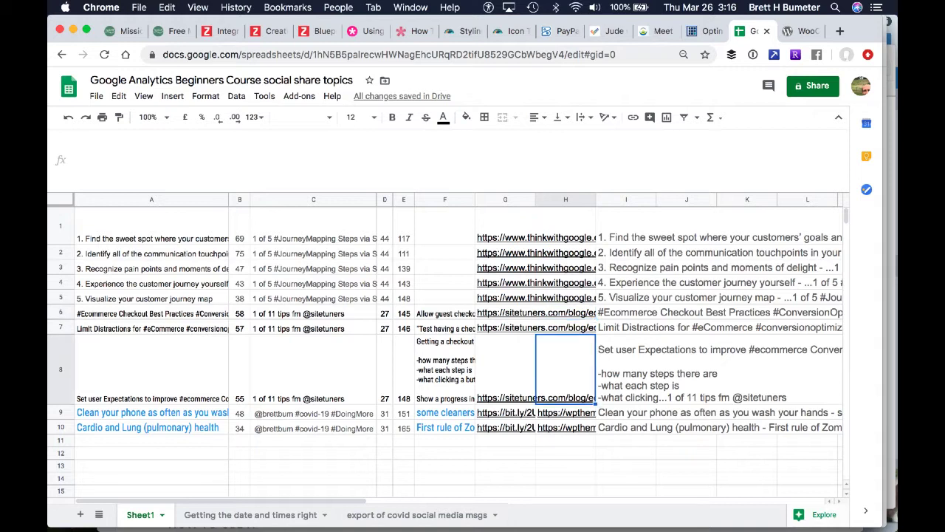
key("Right")
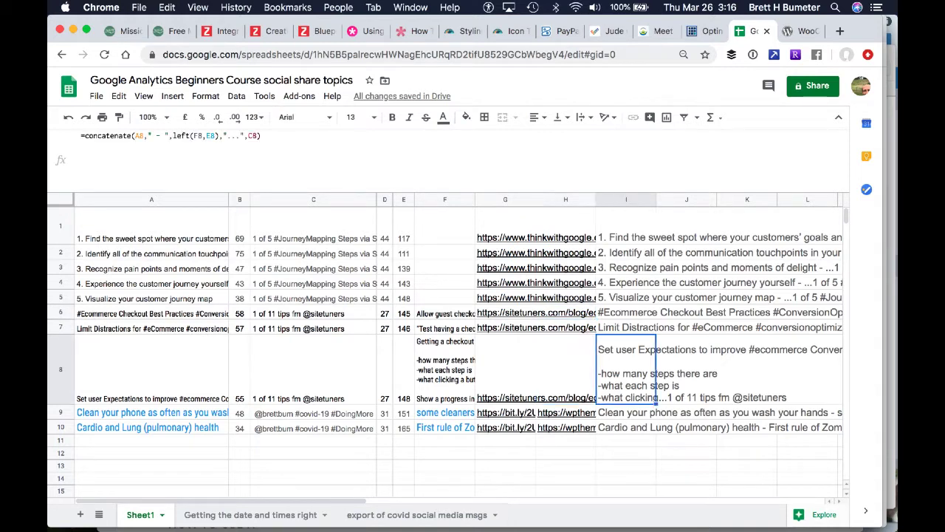
key("Up")
key("Up")
key("Up")
key("Up")
key("Up")
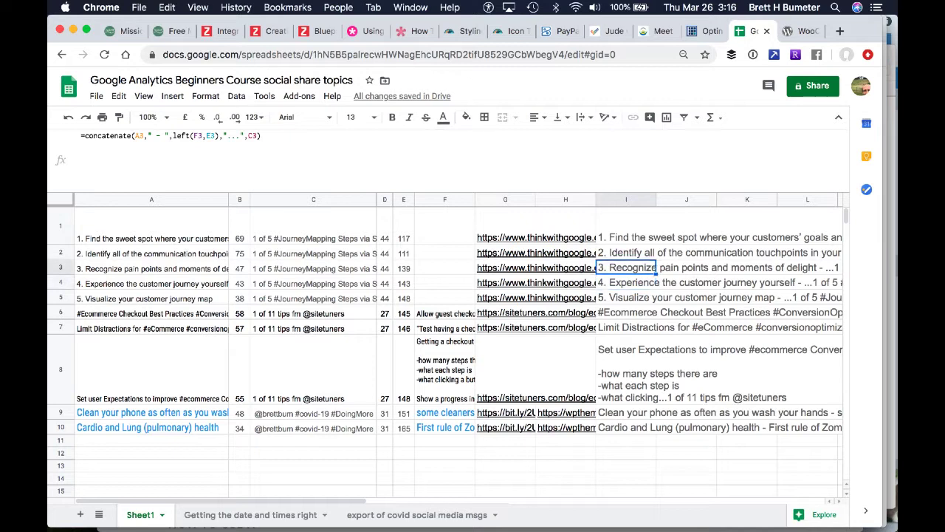
key("Up")
key("Up")
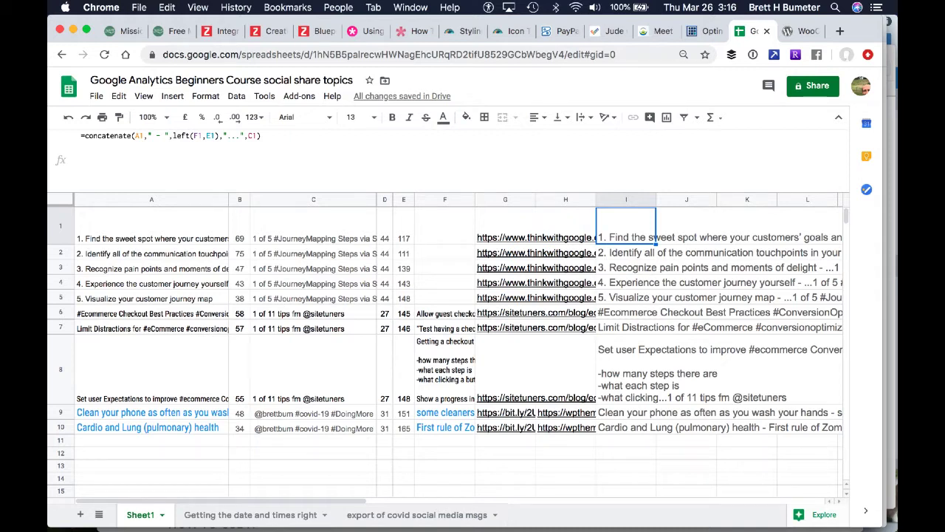
Copy the concatenated social messages in cells I1:I8 of Sheet1
key("shift+Down")
key("shift+Down")
key("shift+Down")
key("shift+Down")
key("shift+Down")
key("shift+Down")
key("shift+Down")
key("shift+Down")
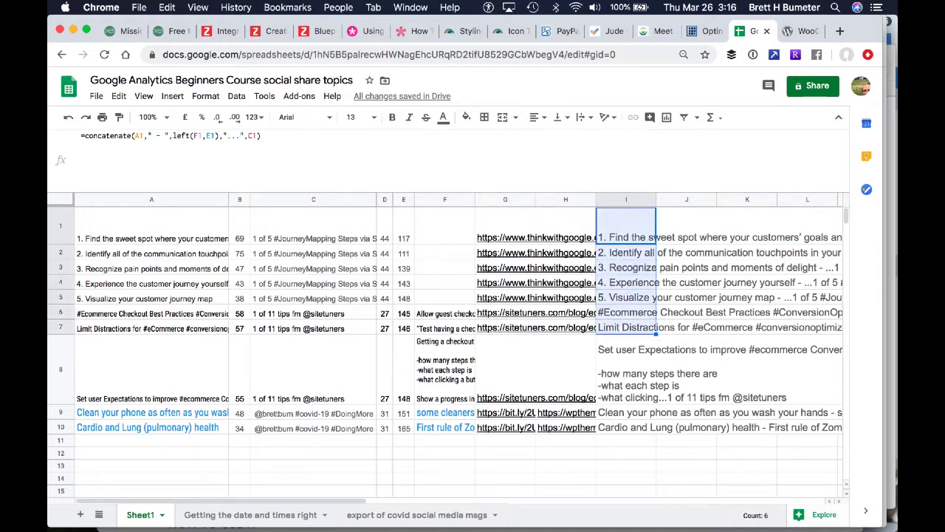
key("shift+Up")
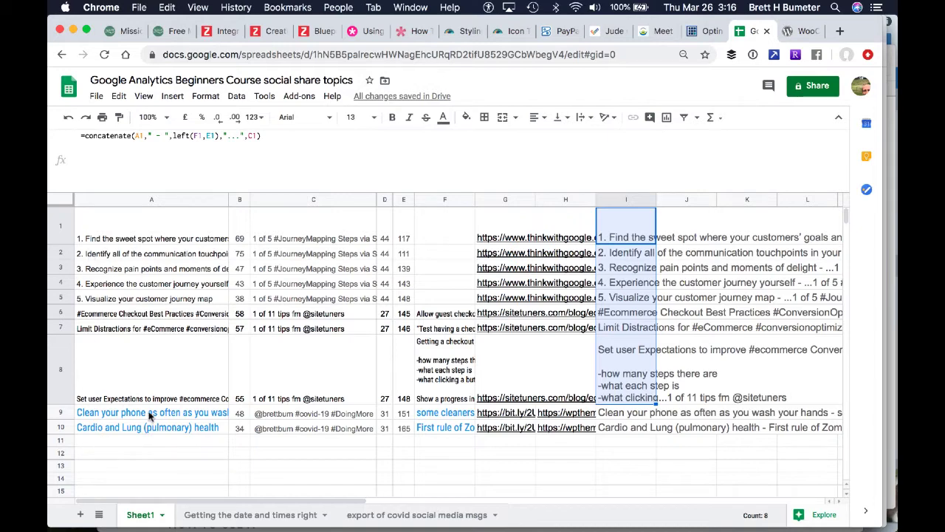
right_click(630, 260)
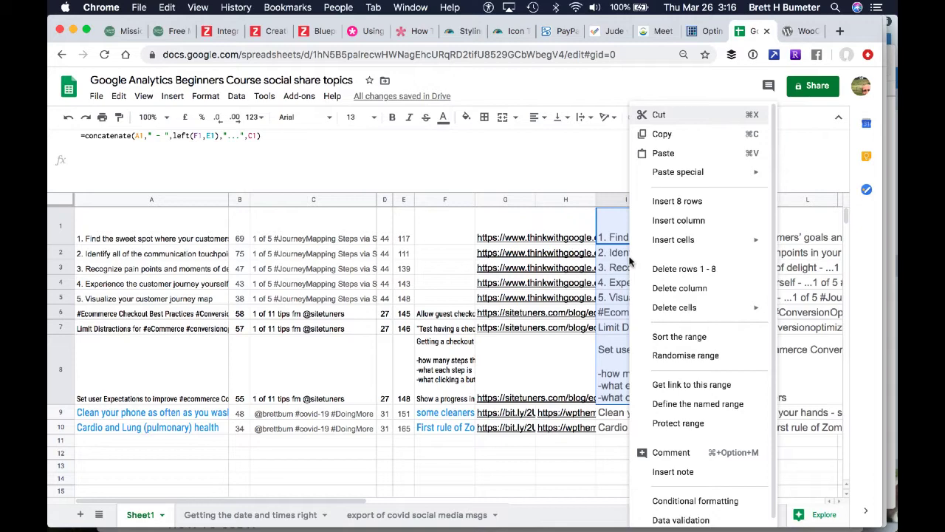
left_click(676, 137)
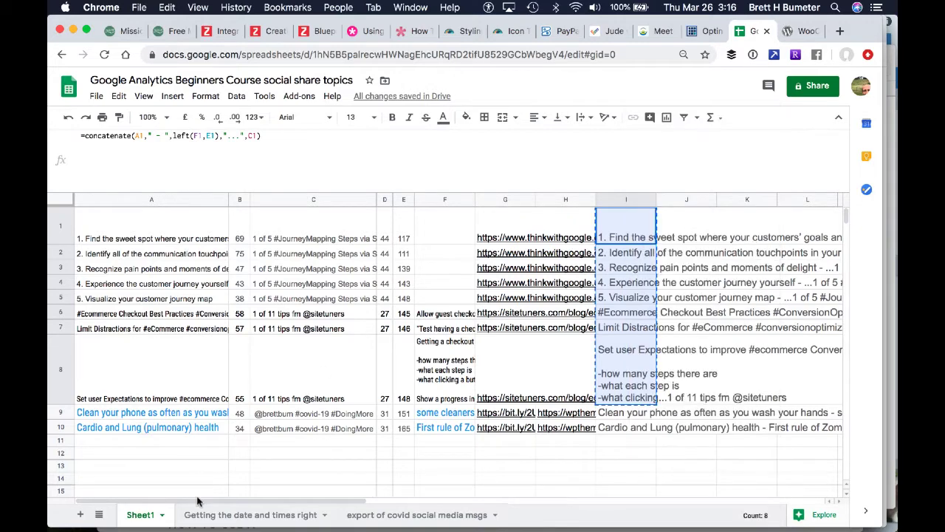
Paste the copied messages as values only into D1:D8 of the "Getting the date and times right" sheet
left_click(236, 514)
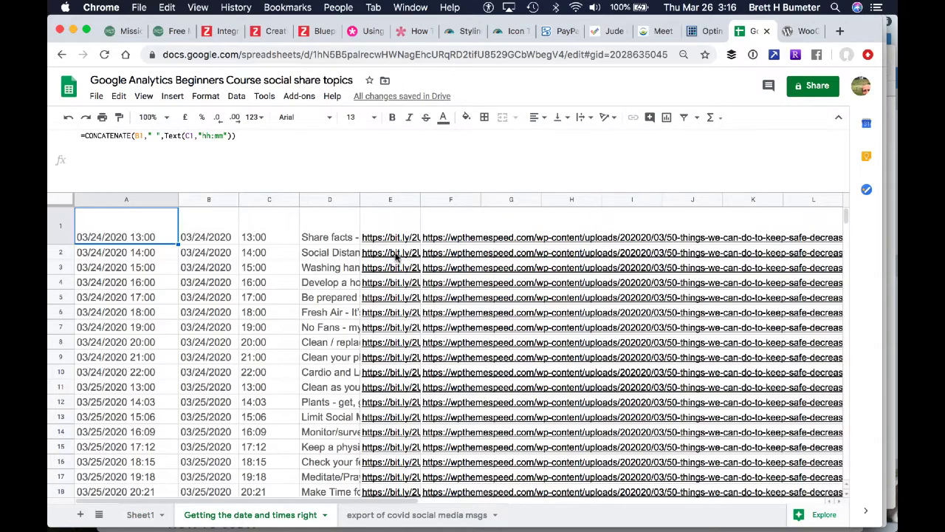
left_click(333, 224)
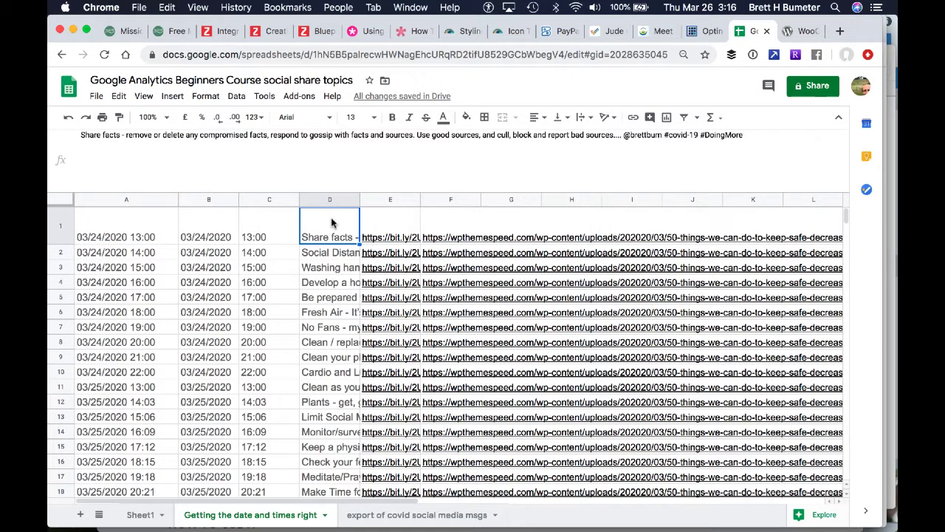
key("ctrl+v")
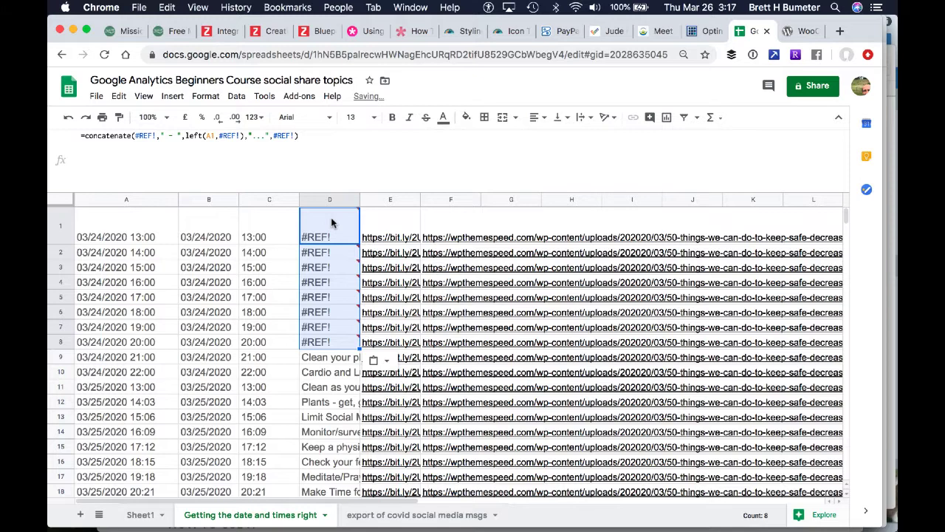
right_click(331, 217)
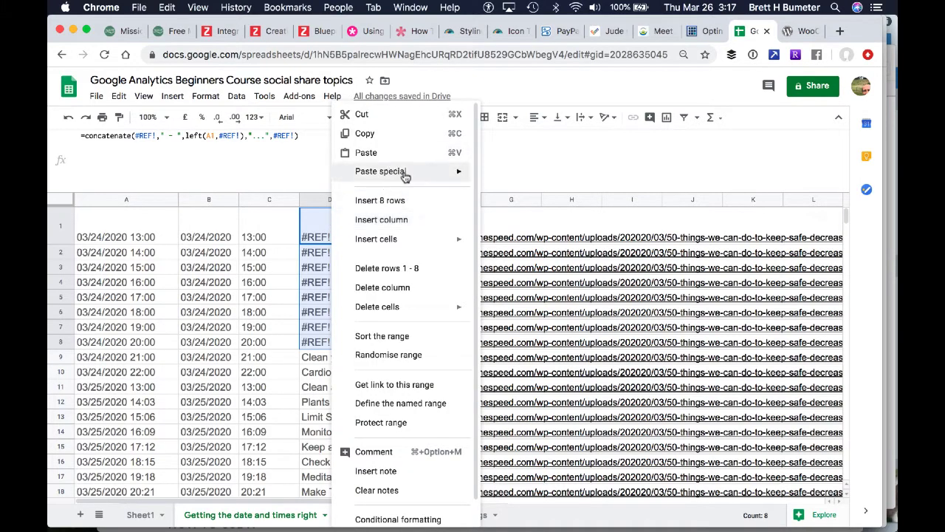
mouse_move(405, 174)
left_click(537, 175)
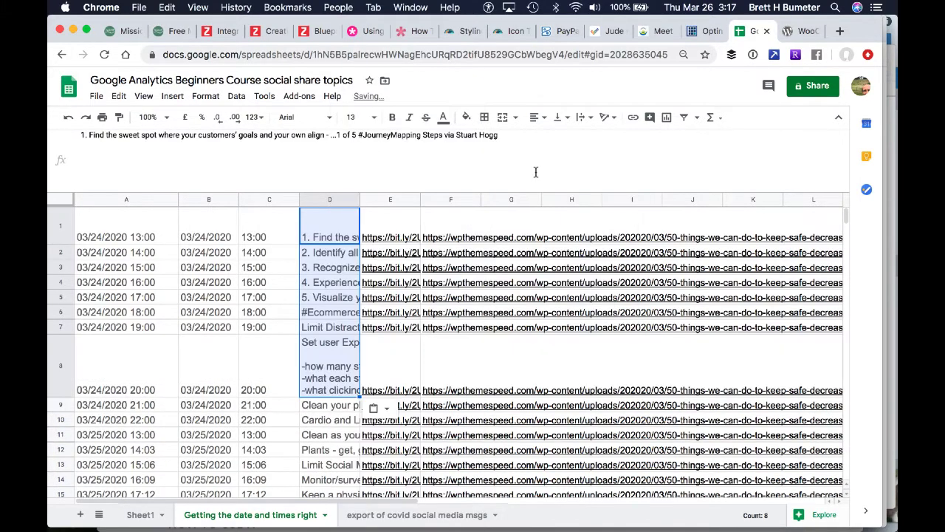
Clear the old page and image links from cells E1:F8 beside the pasted messages
key("Right")
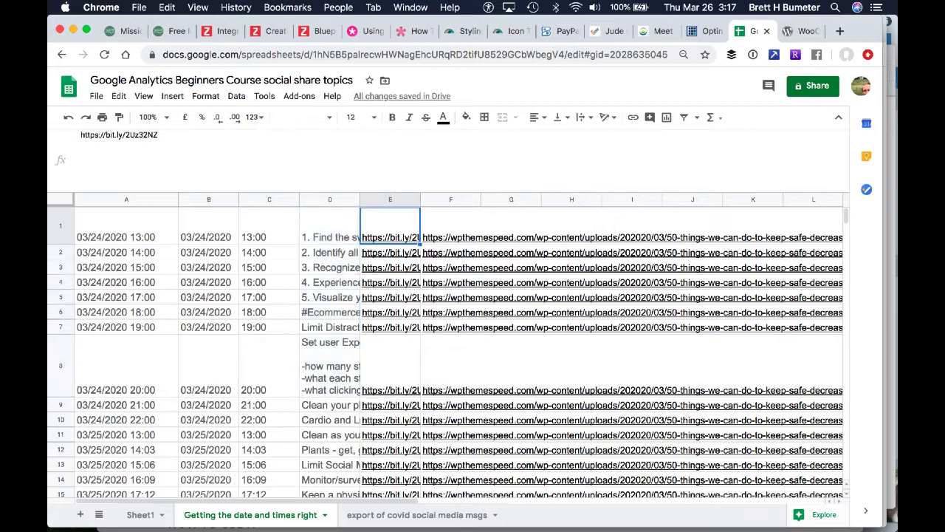
key("shift+Down")
key("shift+Down")
key("shift+Down")
key("shift+Down")
key("shift+Down")
key("shift+Down")
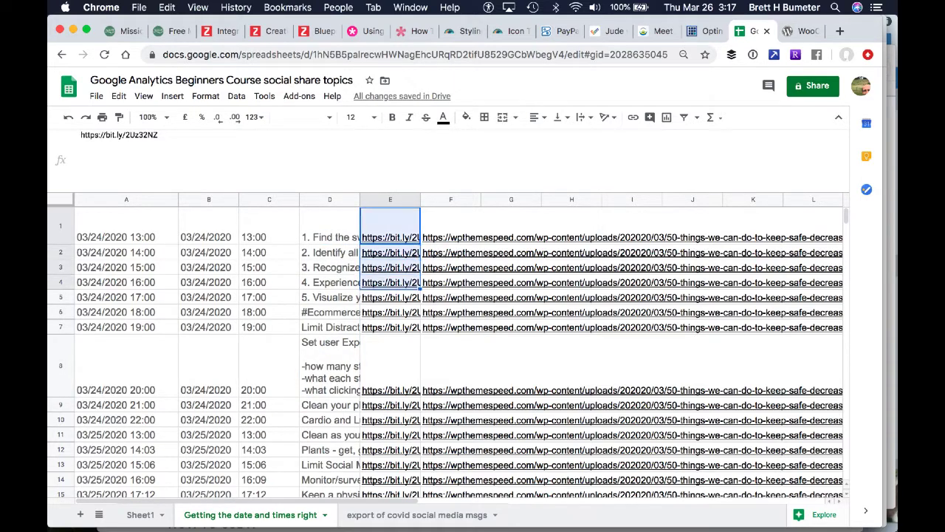
key("shift+Down")
key("shift+Down")
key("shift+Up")
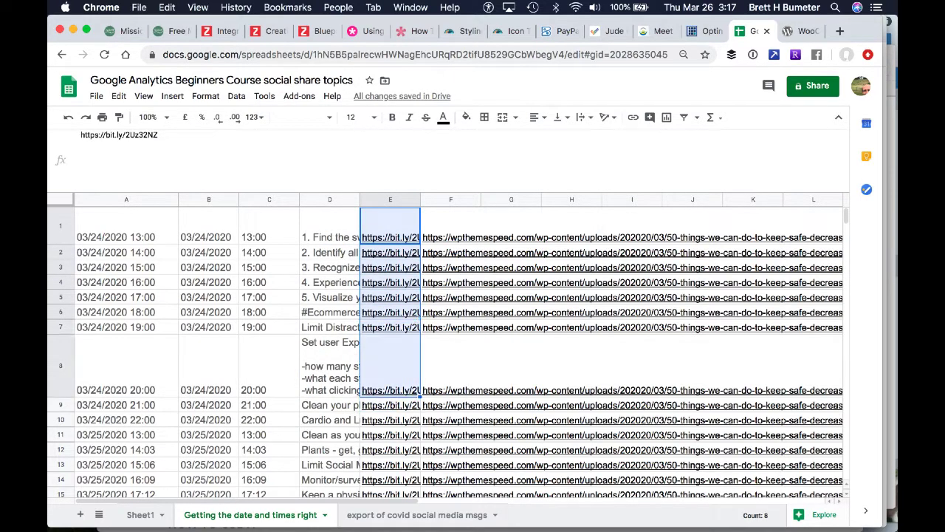
key("shift+Right")
key("Delete")
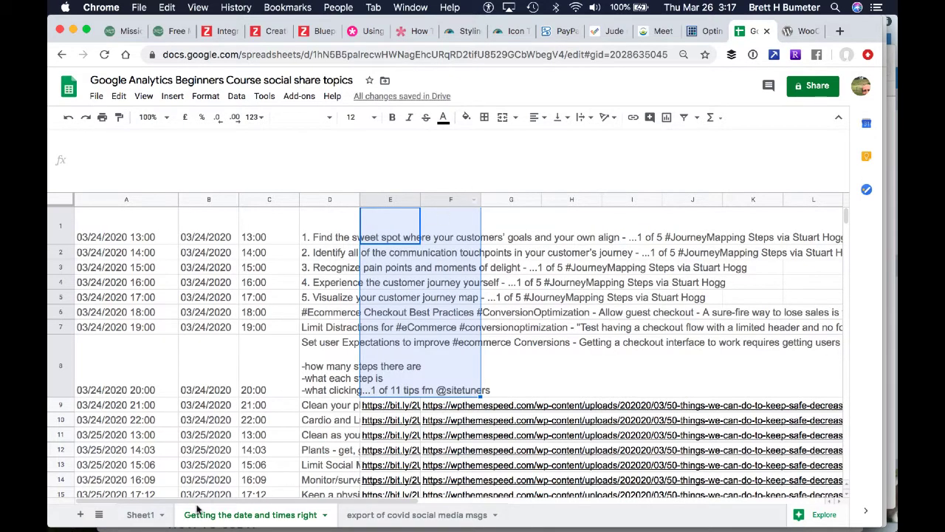
Copy the page links in cells G1:G8 of Sheet1
left_click(144, 515)
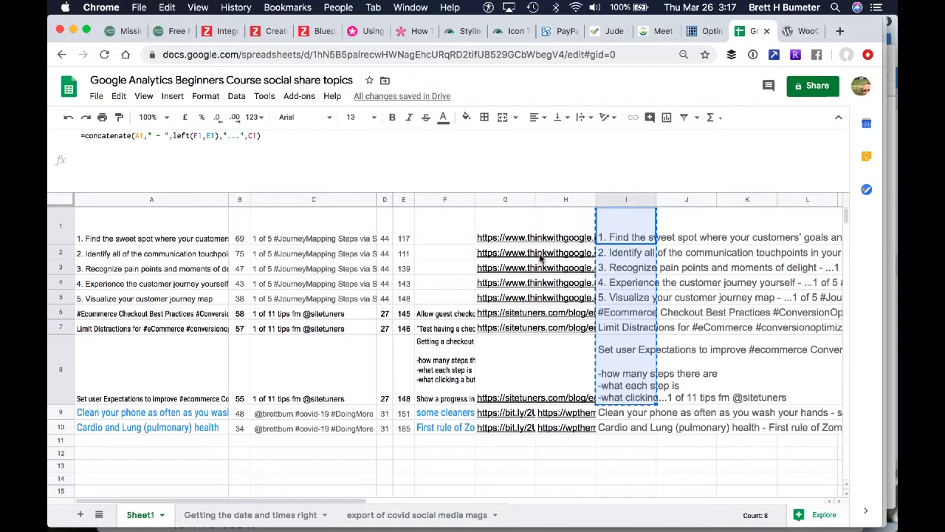
left_click(517, 234)
key("shift+Down")
key("shift+Down")
key("shift+Down")
key("shift+Down")
key("shift+Down")
key("shift+Down")
key("shift+Down")
key("shift+Down")
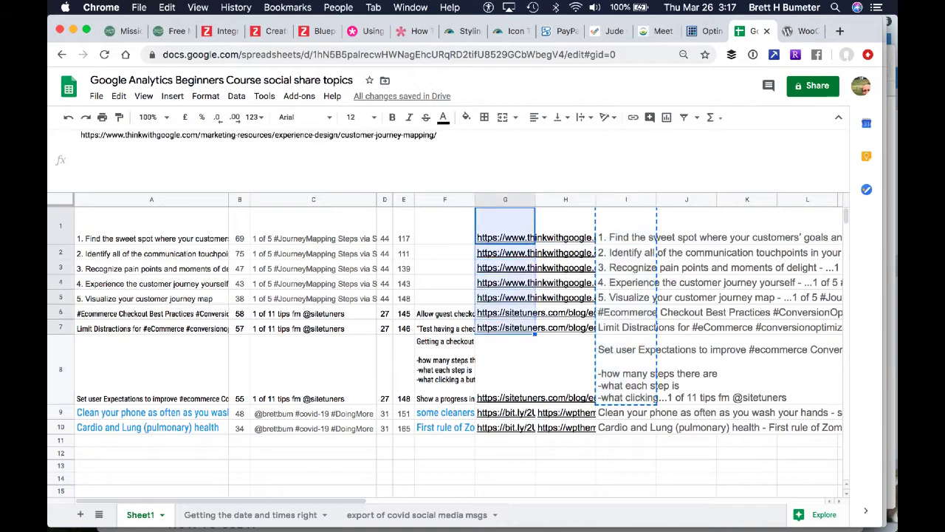
key("shift+Up")
key("super+c")
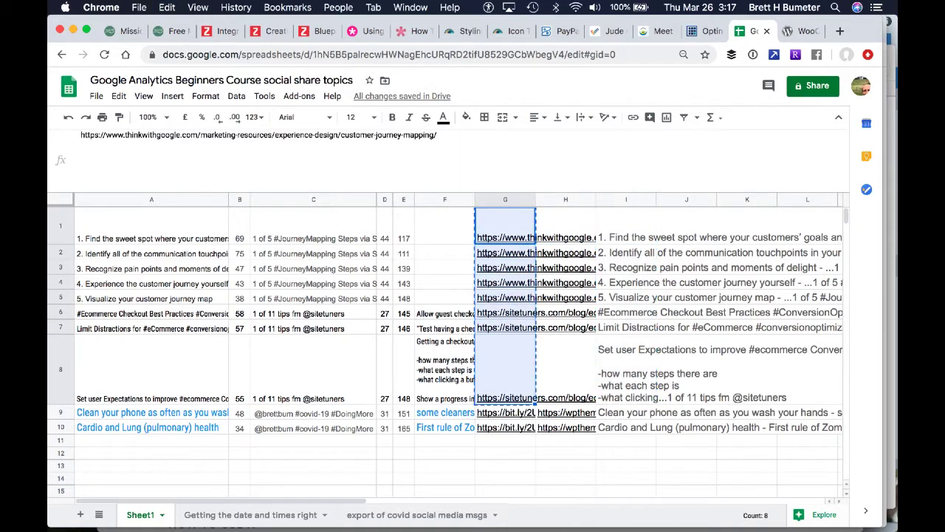
Paste the copied page links into E1:E8 of the "Getting the date and times right" sheet
left_click(246, 520)
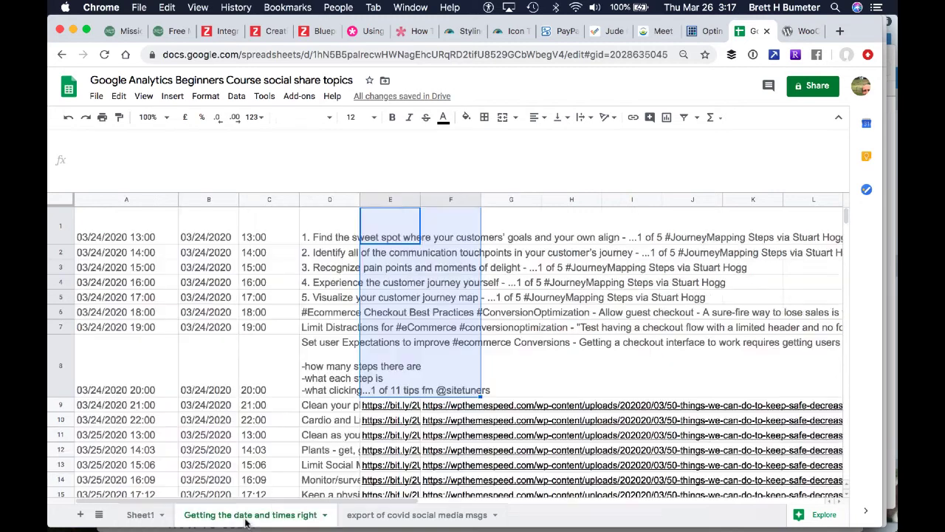
left_click(413, 226)
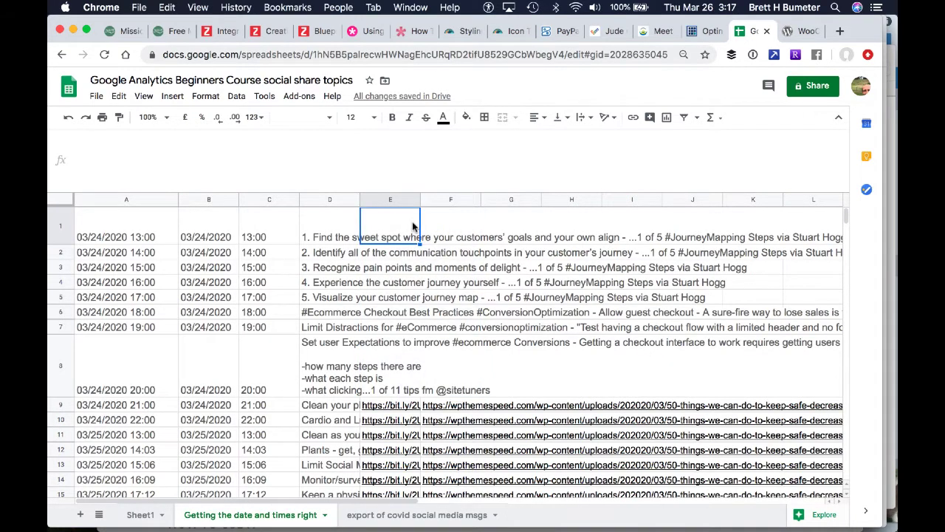
key("super+v")
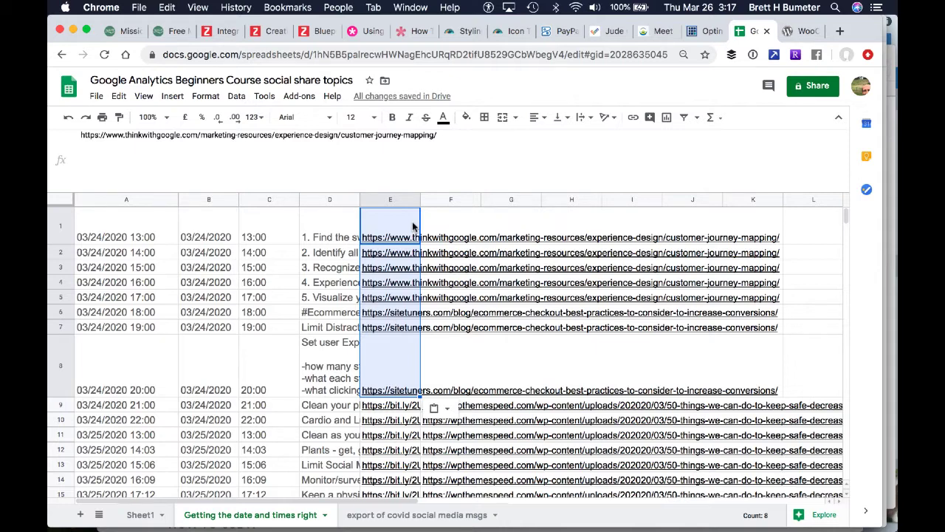
Examine the date-time concatenate formula in A1, the date in B1 and the hourly time formulas in C1:C8
key("Left")
key("Left")
key("Left")
key("Left")
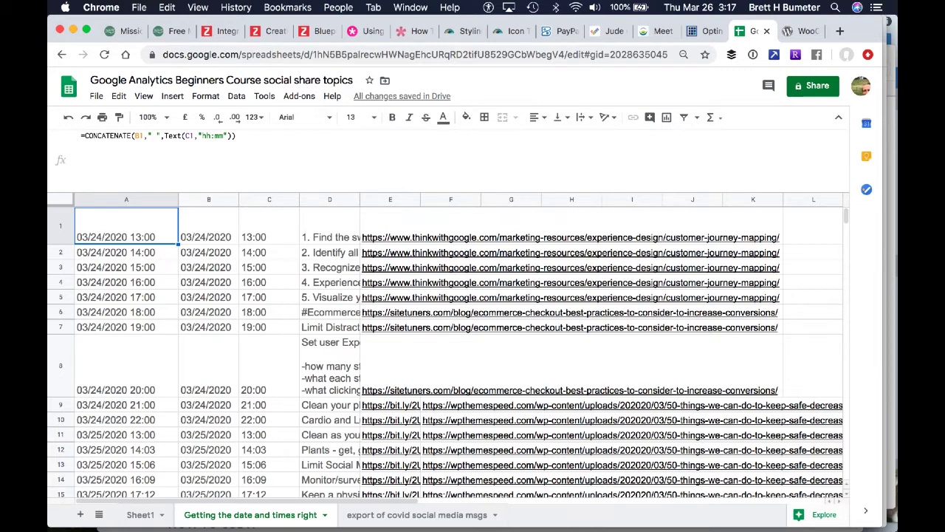
key("Right")
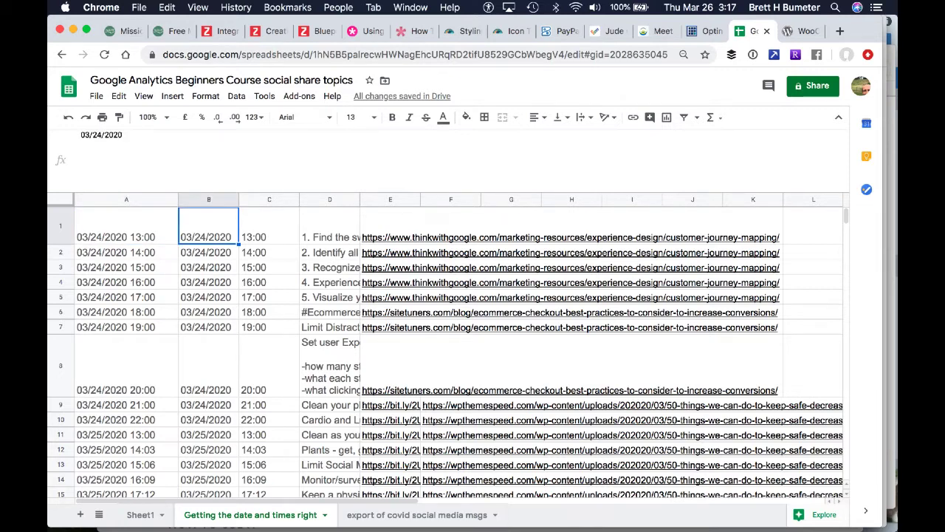
key("Right")
key("Down")
key("Down")
key("Down")
key("Down")
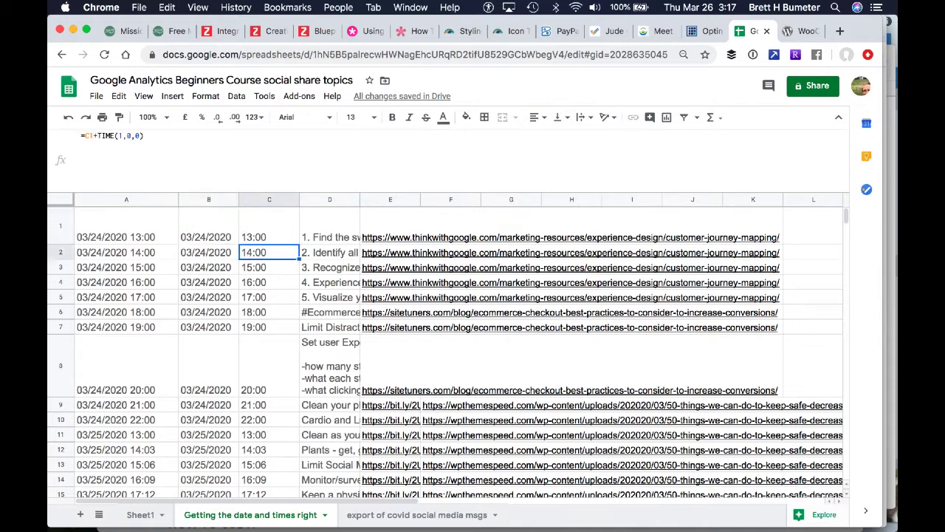
key("Down")
key("Down")
key("Down")
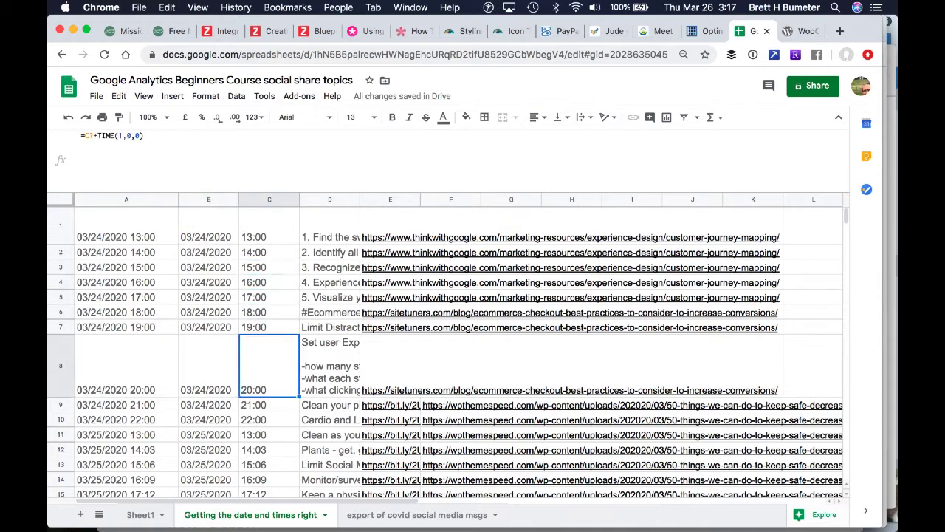
key("Up")
key("Up")
key("Up")
key("Up")
key("Up")
key("Up")
key("Up")
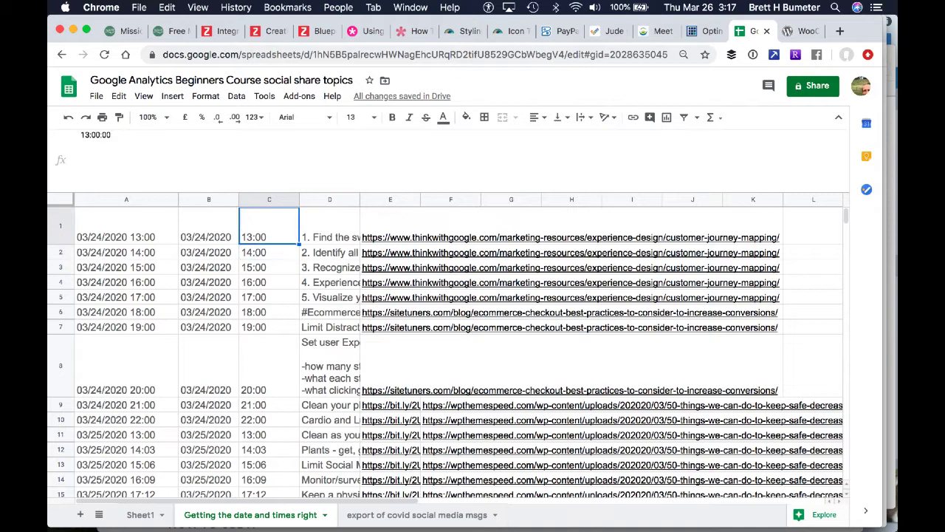
key("Down")
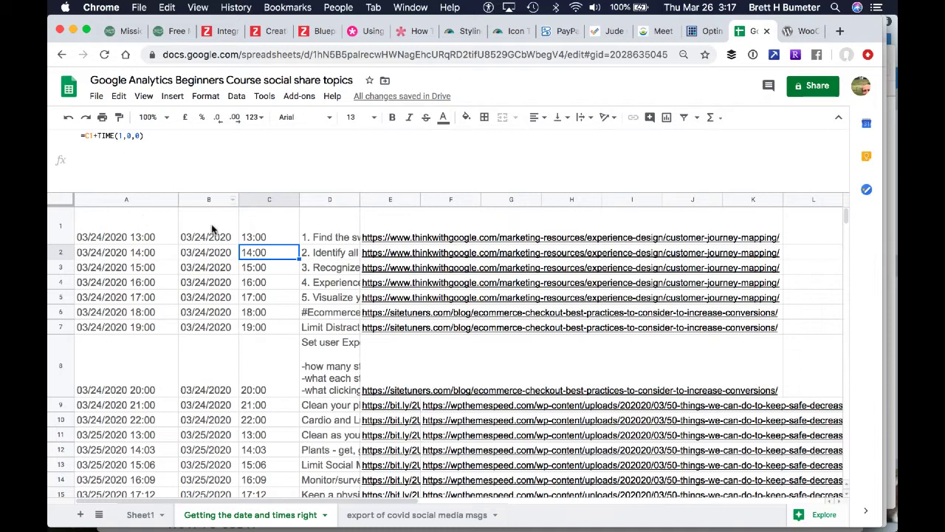
key("Down")
key("Down")
key("Down")
key("Down")
key("Down")
key("Down")
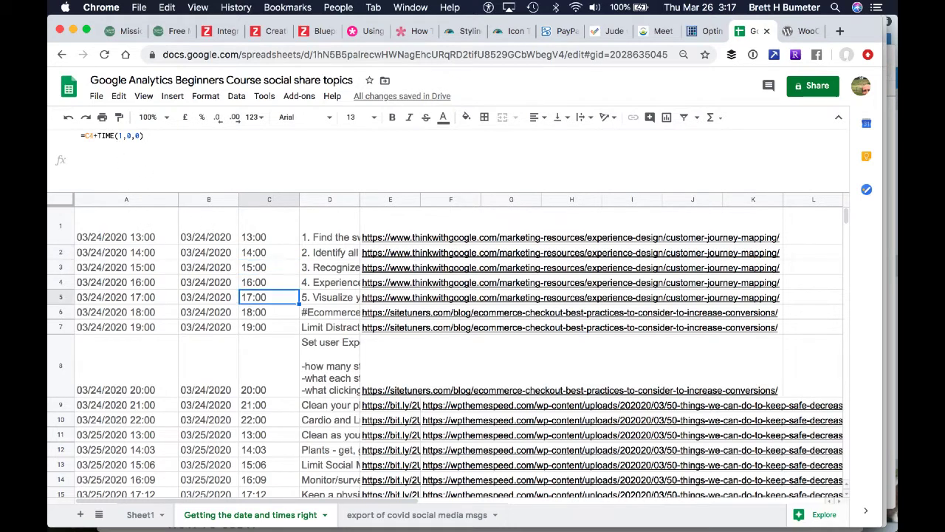
Set the posting date in cell B1 to 03/27/2020
left_click(200, 236)
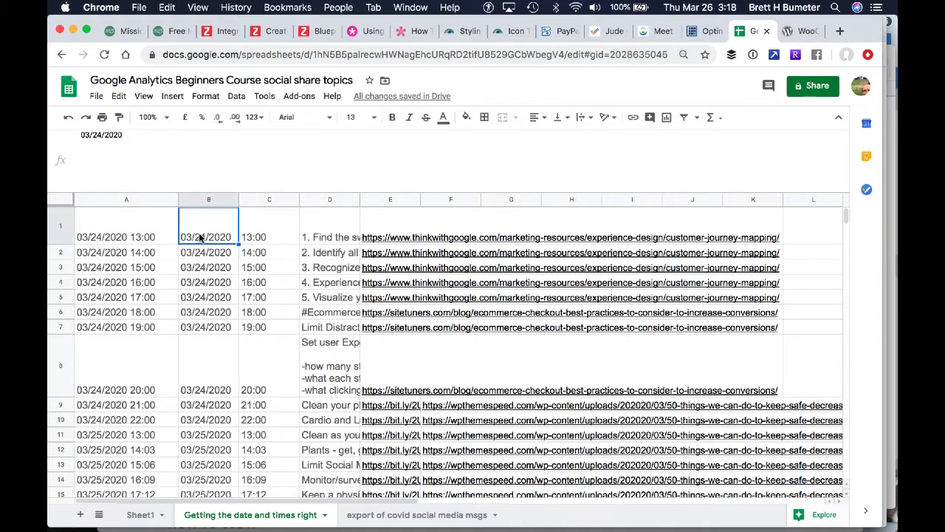
left_click(101, 135)
key("shift+Left")
key("shift+Left")
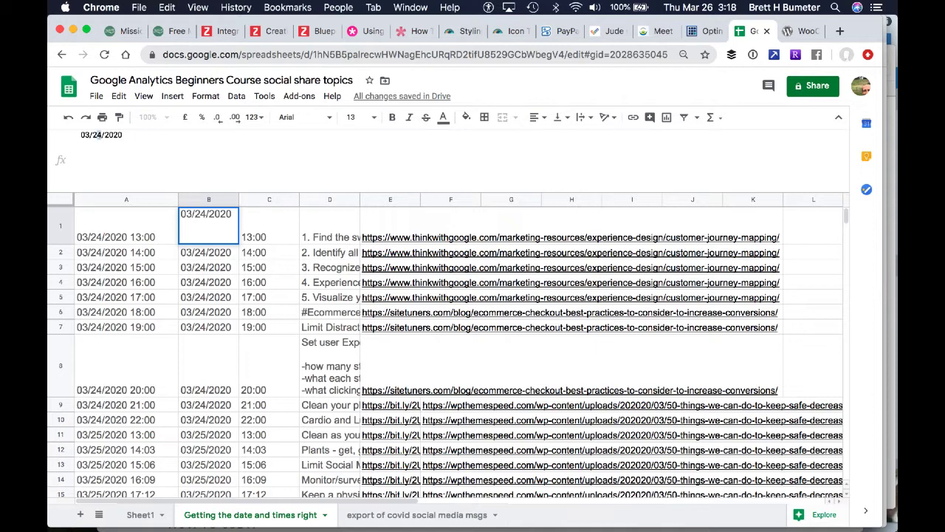
type("27")
key("Return")
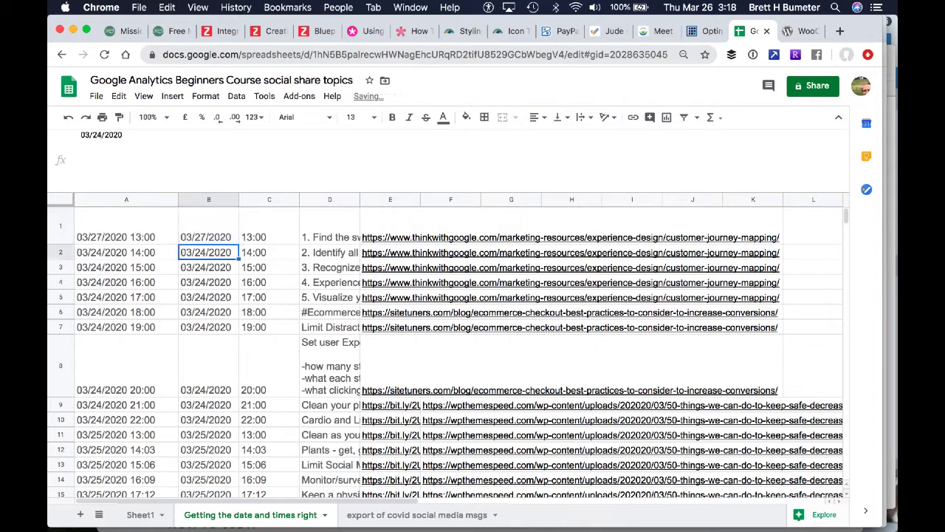
Set the posting date in cell B2 to 03/28/2020
left_click(96, 137)
key("shift+Left")
key("shift+Left")
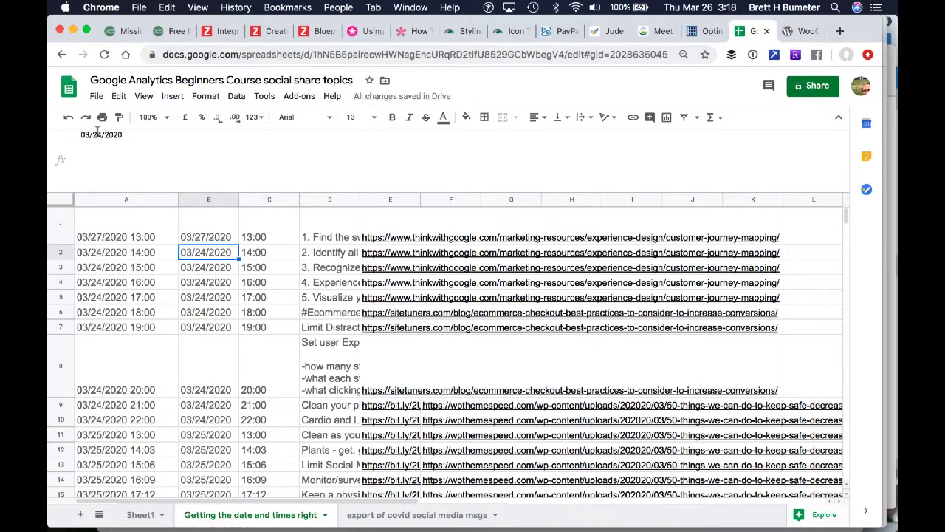
type("28")
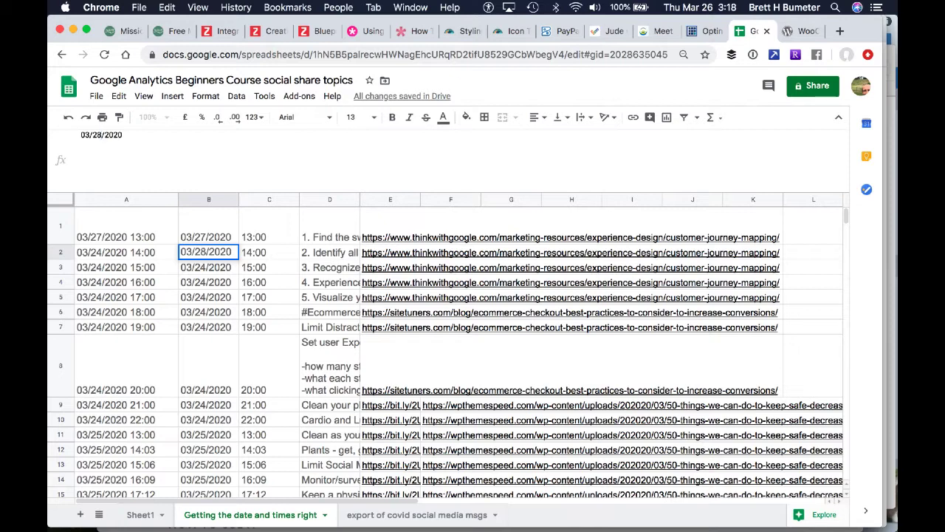
key("Return")
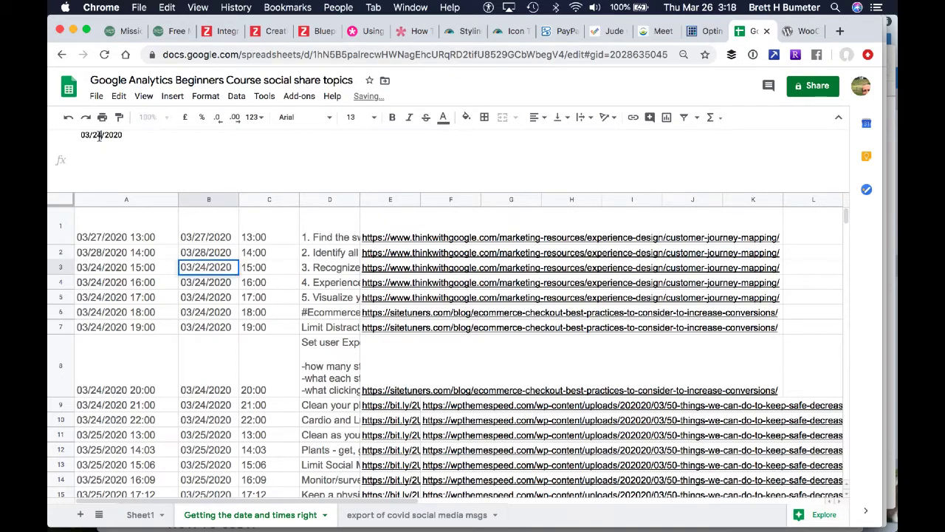
Set the posting date in cell B3 to 03/29/2020
left_click(99, 137)
key("shift+Left")
key("shift+Left")
type("29")
key("Return")
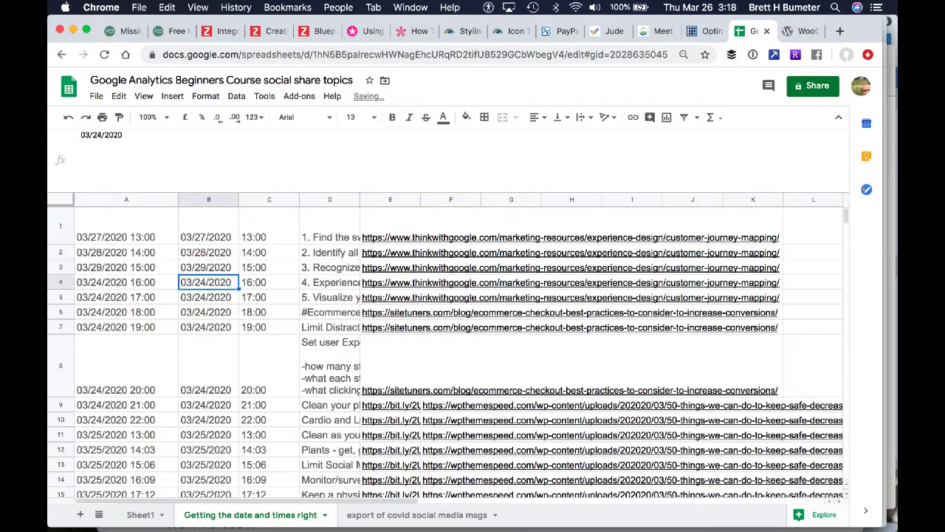
Set the posting date in cell B4 to 03/30/2020
left_click(100, 136)
key("shift+Left")
key("shift+Left")
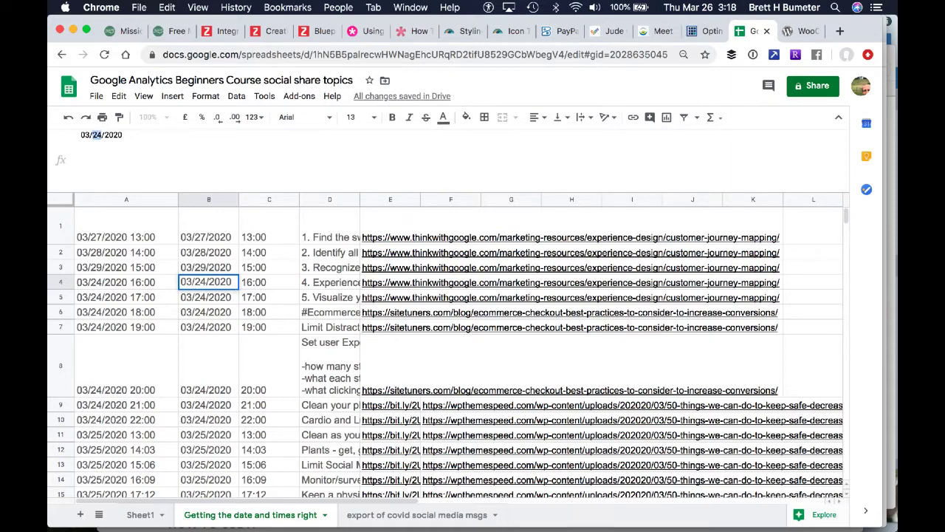
type("30")
key("Return")
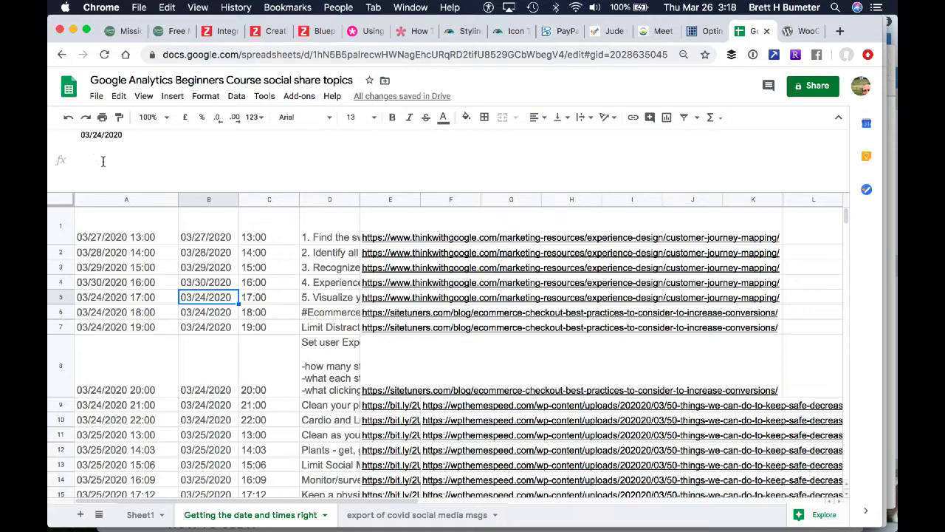
Set the posting date in cell B5 to 03/31/2020
left_click(102, 134)
key("shift+Left")
key("shift+Left")
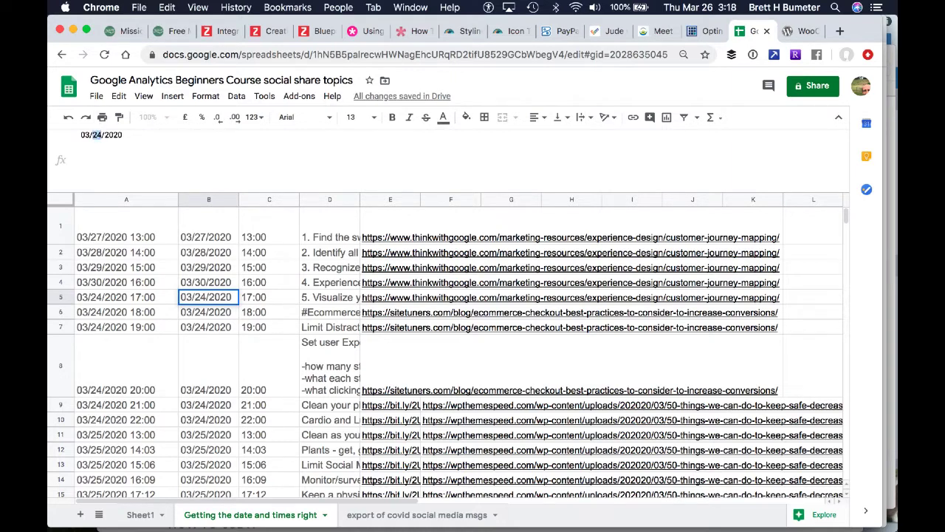
type("31")
key("Return")
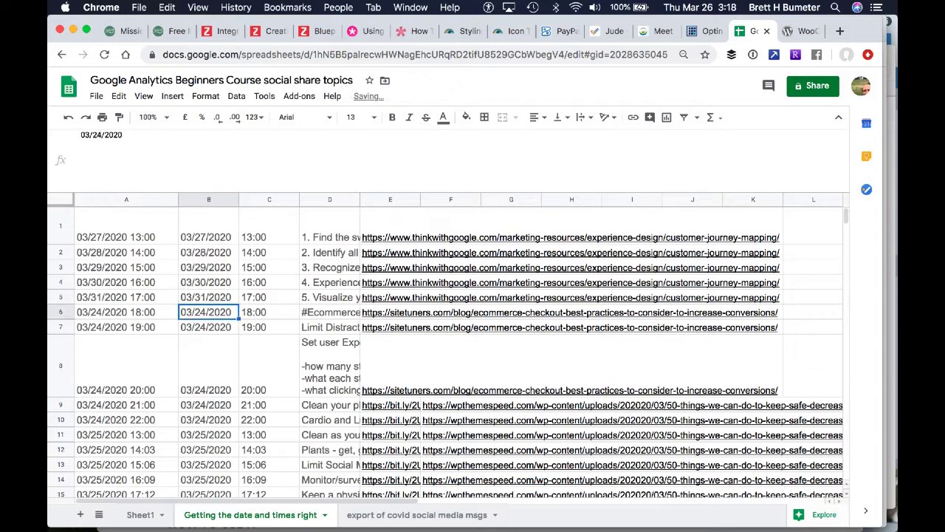
Change both the month and day in cell B6 so the posting date is 04/01/2020
left_click(86, 135)
type("4")
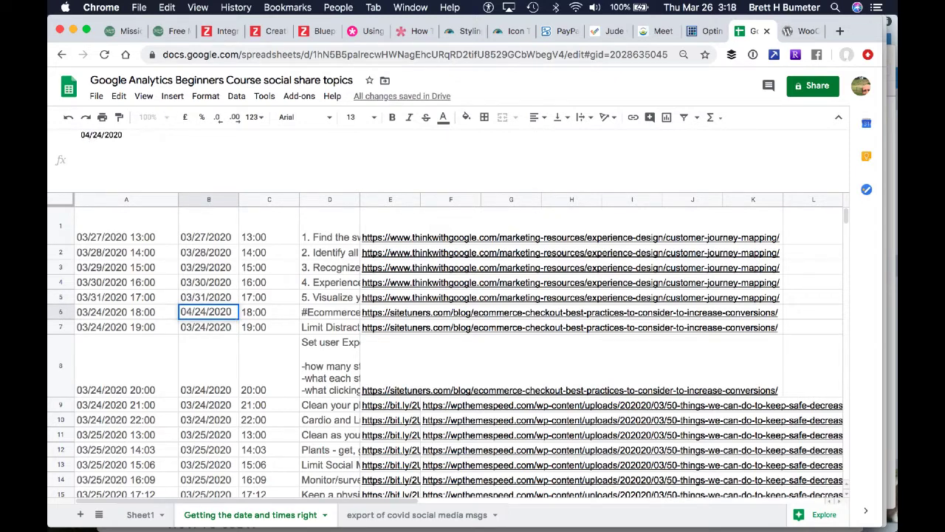
key("Right")
key("shift+Right")
key("shift+Right")
type("01")
key("Return")
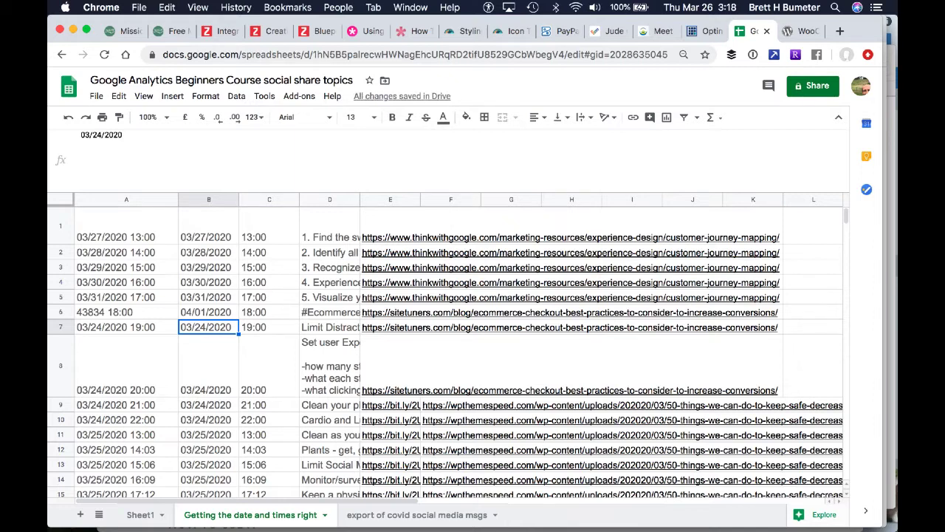
Change both the month and day in cell B7 so the posting date is 04/02/2020
left_click(87, 134)
type("4")
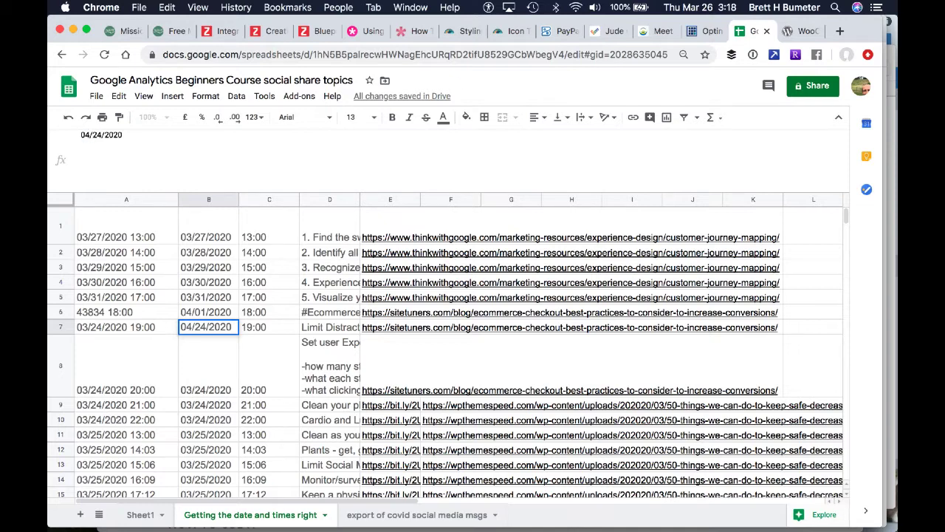
double_click(97, 135)
type("02")
key("Return")
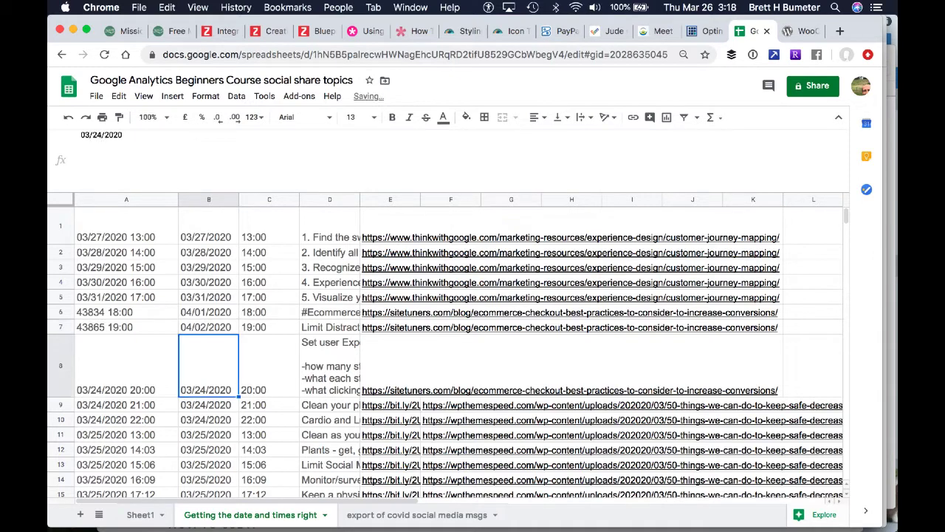
Change both the month and day in cell B8 so the posting date is 04/03/2020
left_click(101, 134)
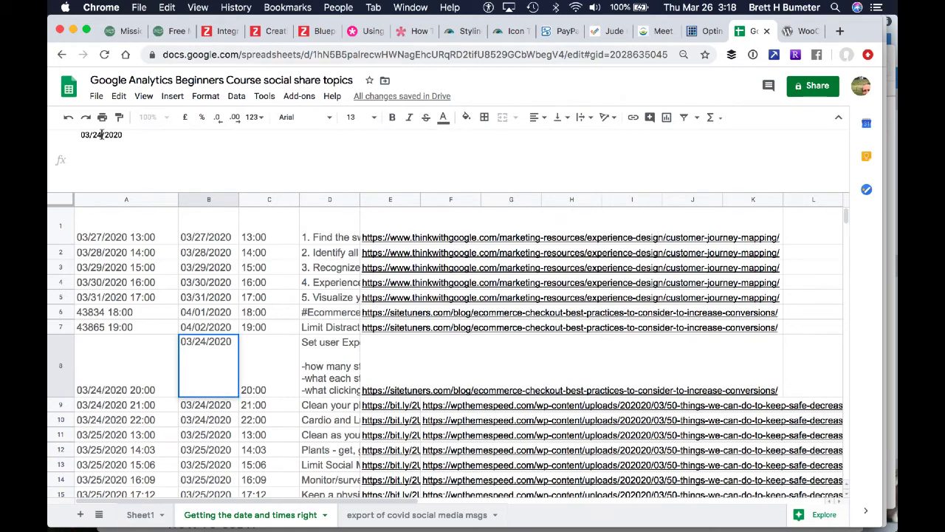
left_click_drag(101, 134, 85, 134)
type("03")
type("4")
key("Return")
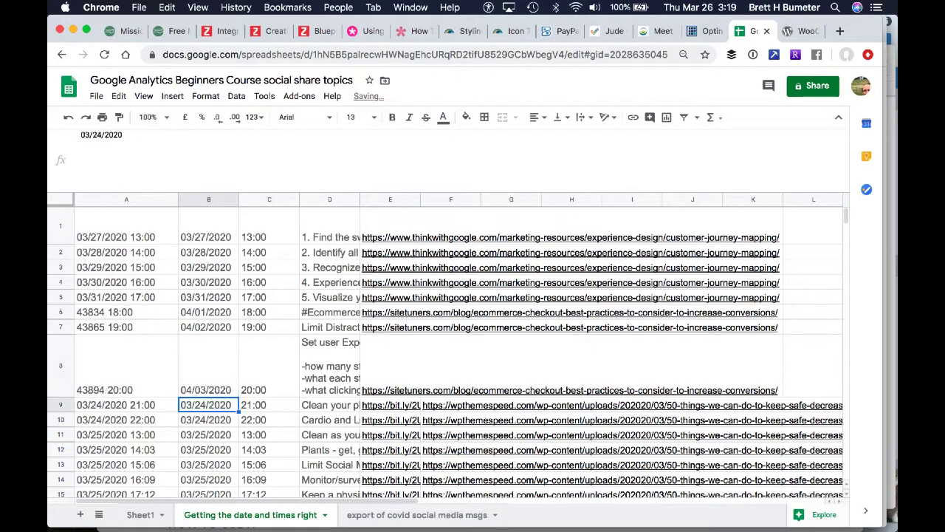
Review the posting times and their formulas in C1:C8 beside the new dates
key("Up")
key("Right")
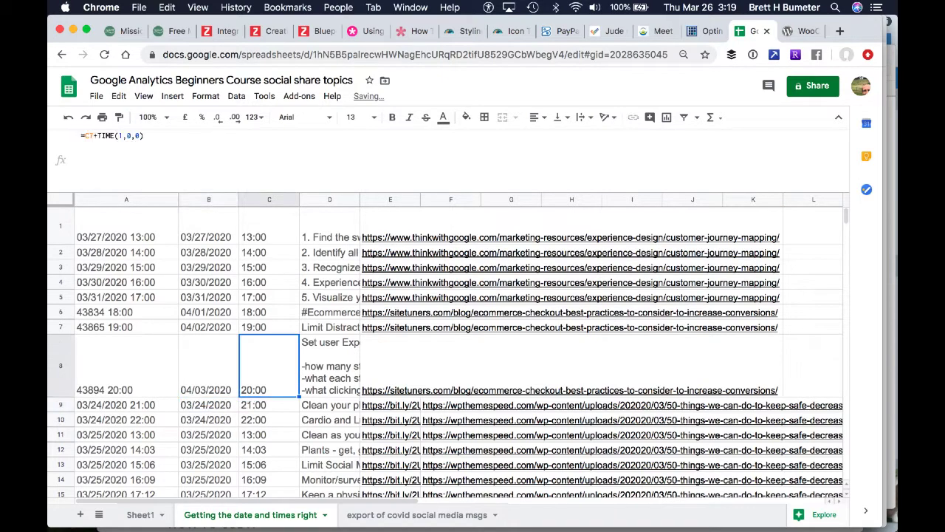
key("Up")
key("Up")
key("Up")
key("Up")
key("Up")
key("Up")
key("Up")
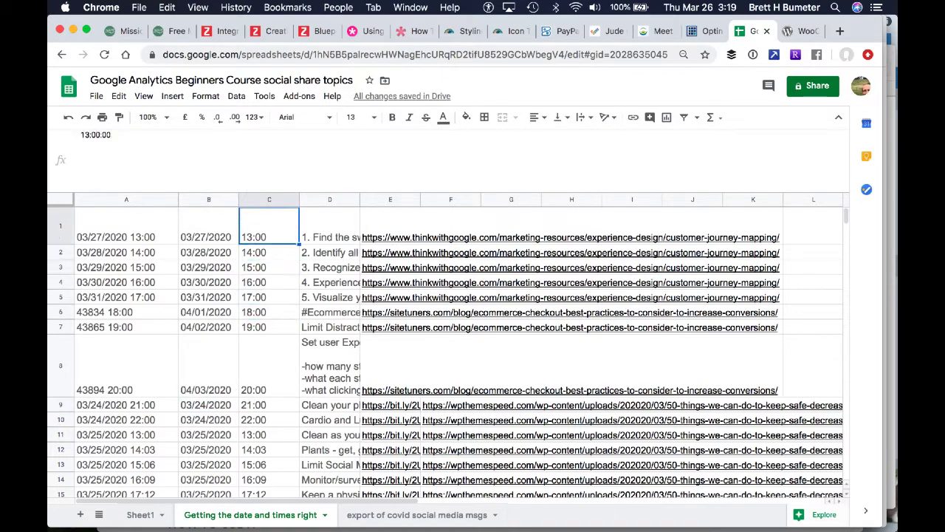
key("Down")
key("Down")
key("Down")
key("Down")
key("Down")
key("Down")
key("Down")
key("Down")
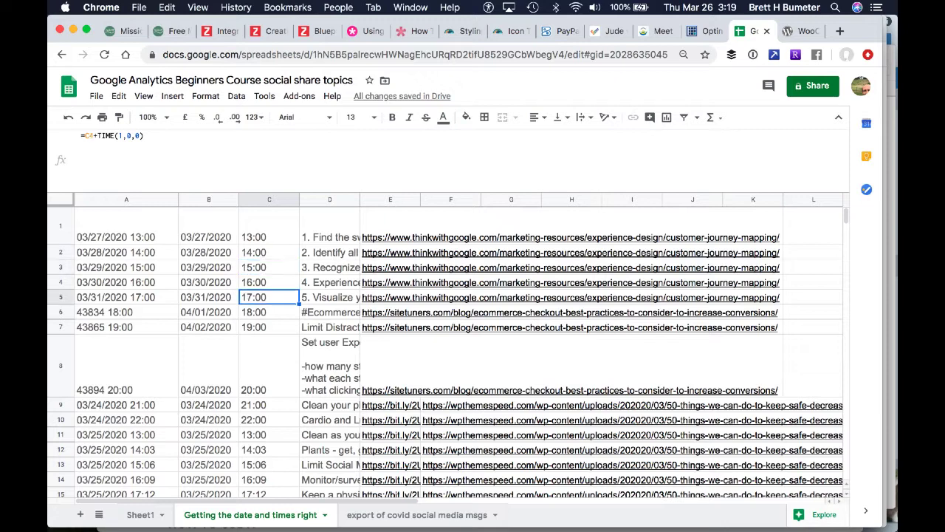
key("Up")
key("Up")
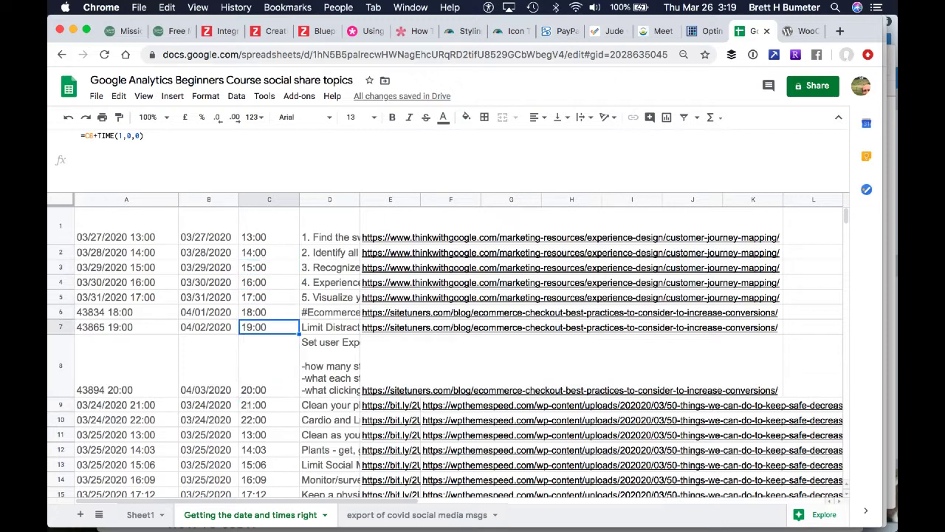
key("Down")
key("Right")
key("Right")
key("shift+Up")
key("shift+Left")
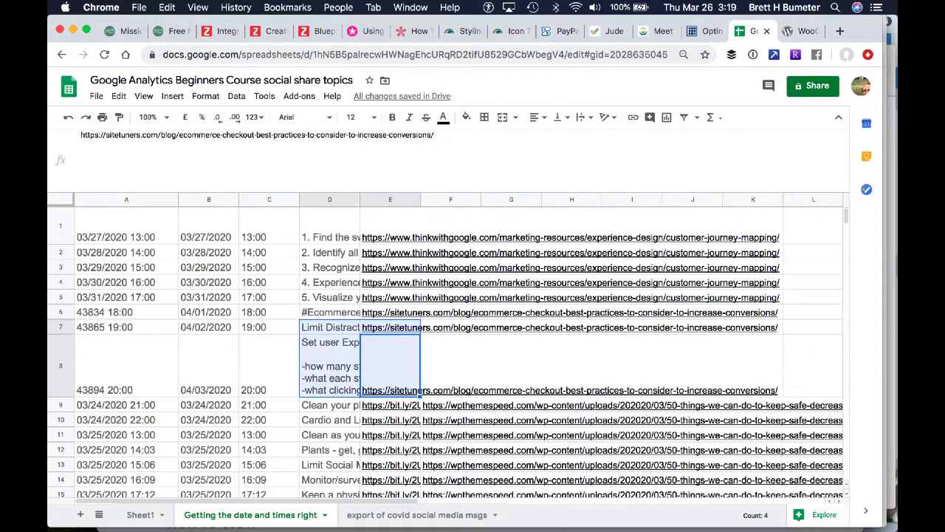
key("shift+Left")
key("shift+Left")
key("shift+Left")
Copy the combined date-and-time formula from A5 into A6:A8
key("Up")
key("Up")
key("Up")
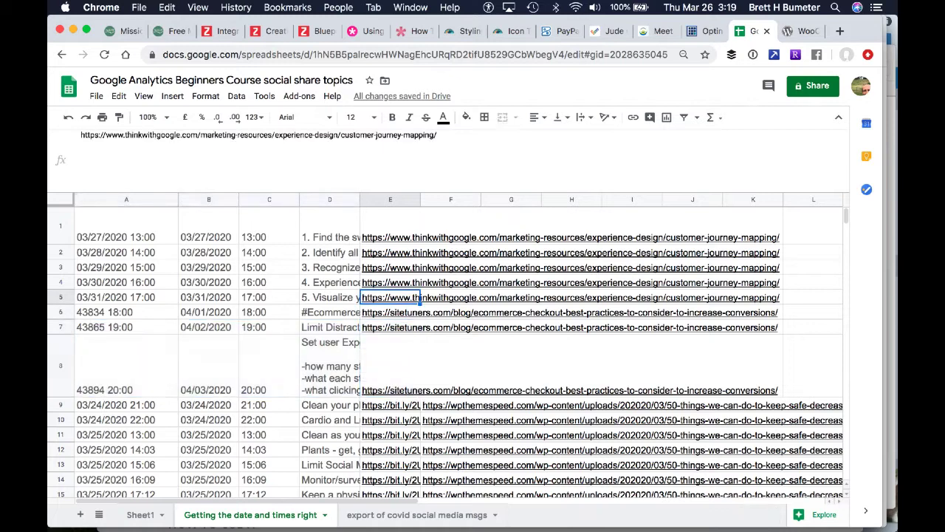
key("Left")
key("Left")
key("Left")
key("Left")
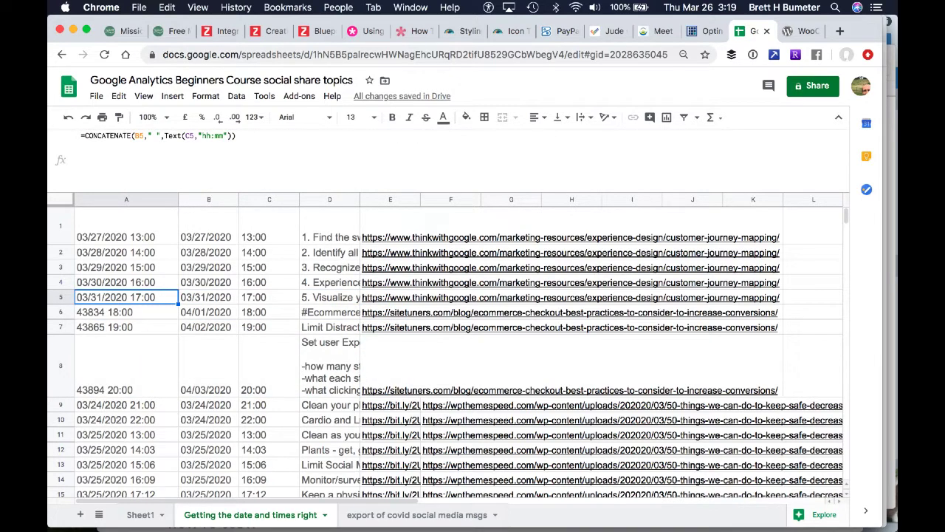
key("super+c")
key("Down")
key("shift+Down")
key("shift+Down")
key("shift+Down")
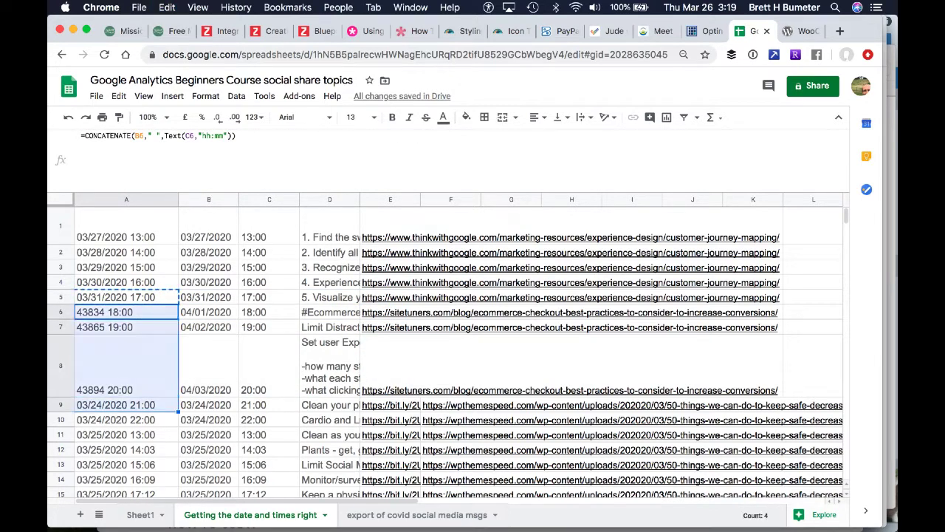
key("shift+Up")
key("super+v")
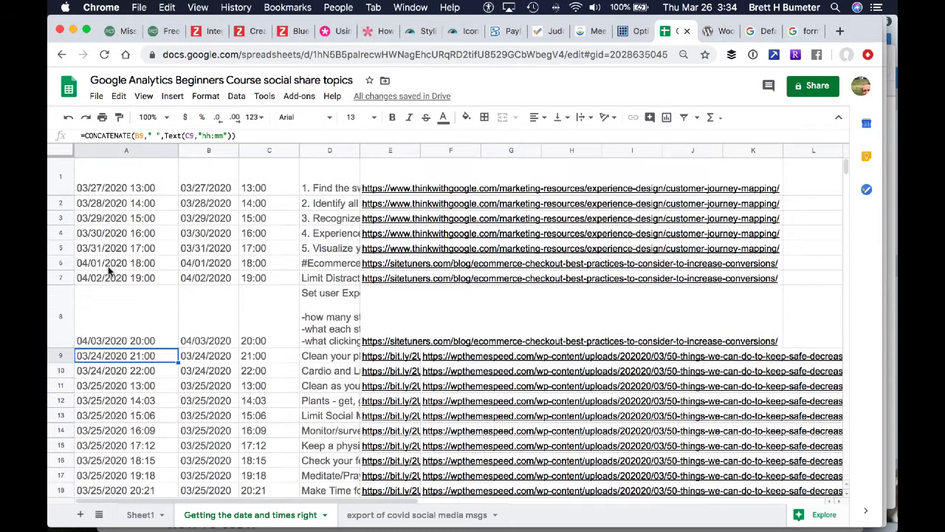
Review the posting dates in column B for rows 1 to 7 against the combined date-and-time cells in column A
left_click(207, 270)
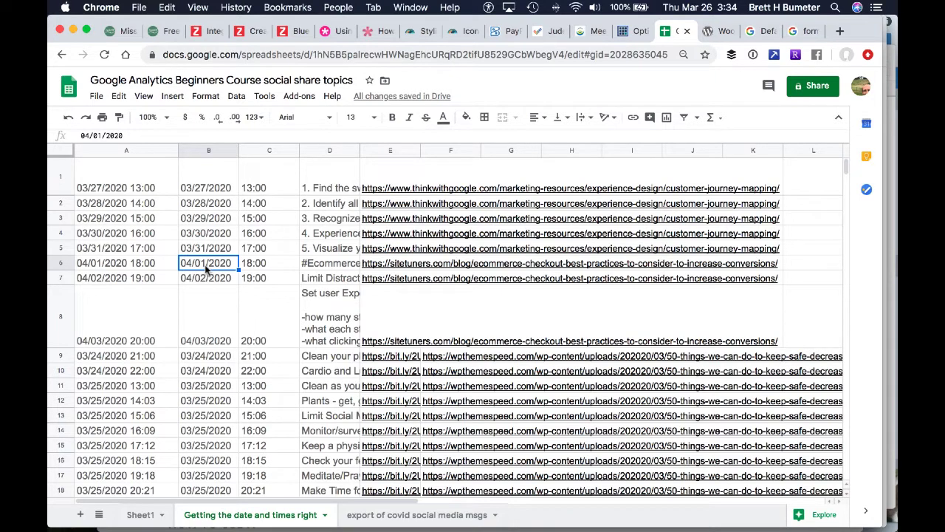
key("Left")
key("Down")
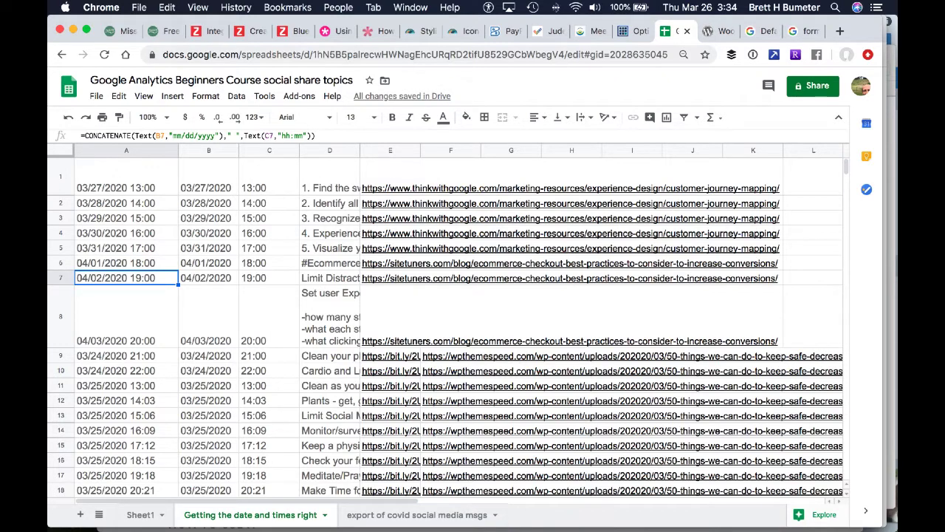
key("Right")
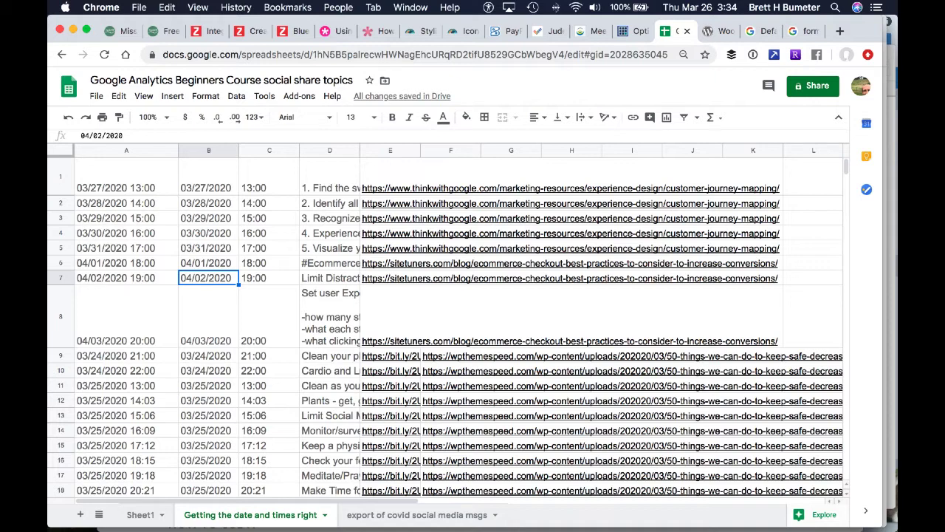
key("Up")
key("Up")
key("Up")
key("Up")
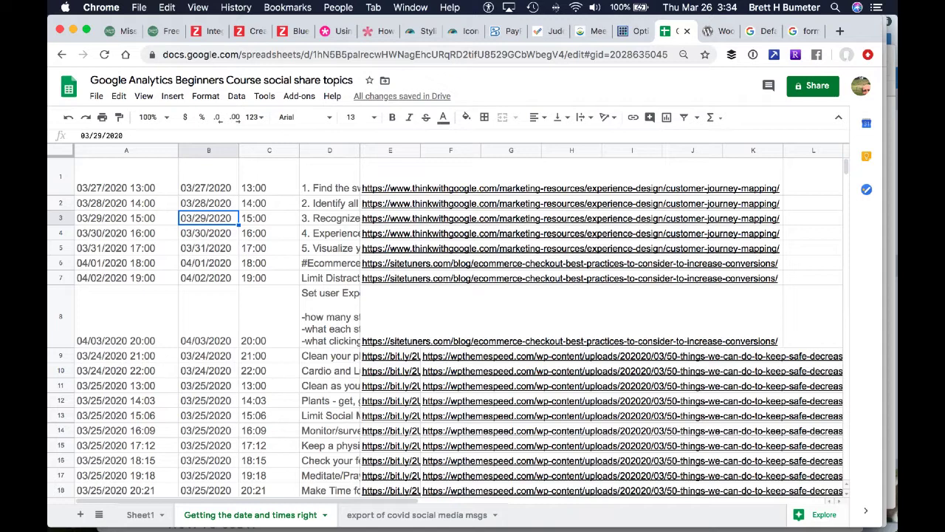
key("Up")
key("Up")
key("Down")
key("Down")
key("Down")
key("Down")
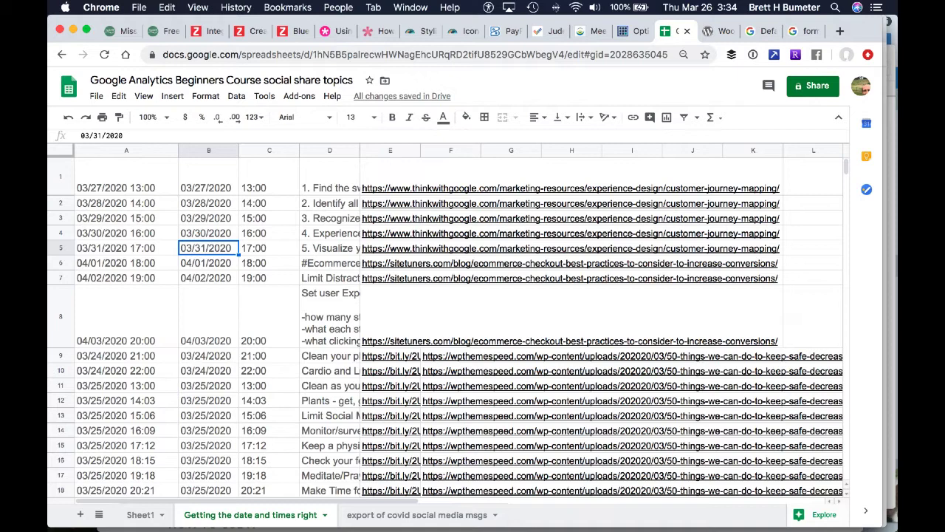
key("Down")
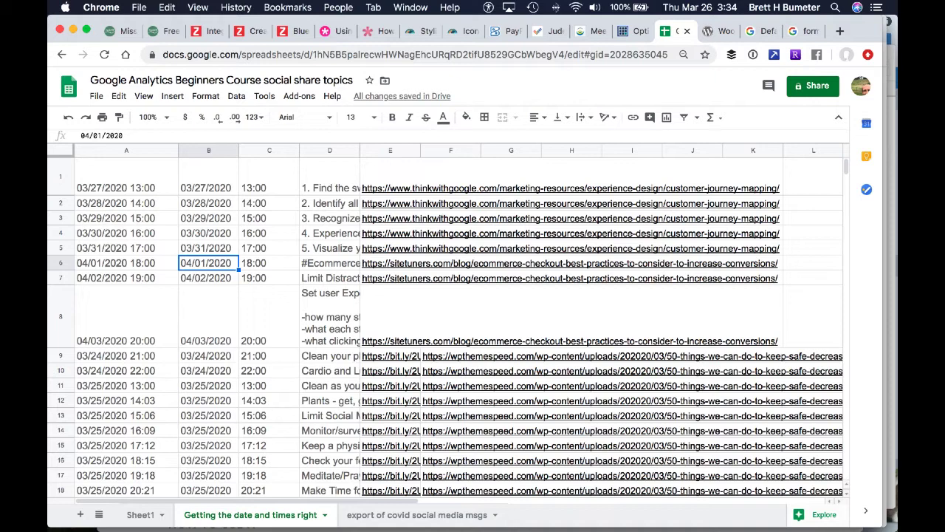
key("Down")
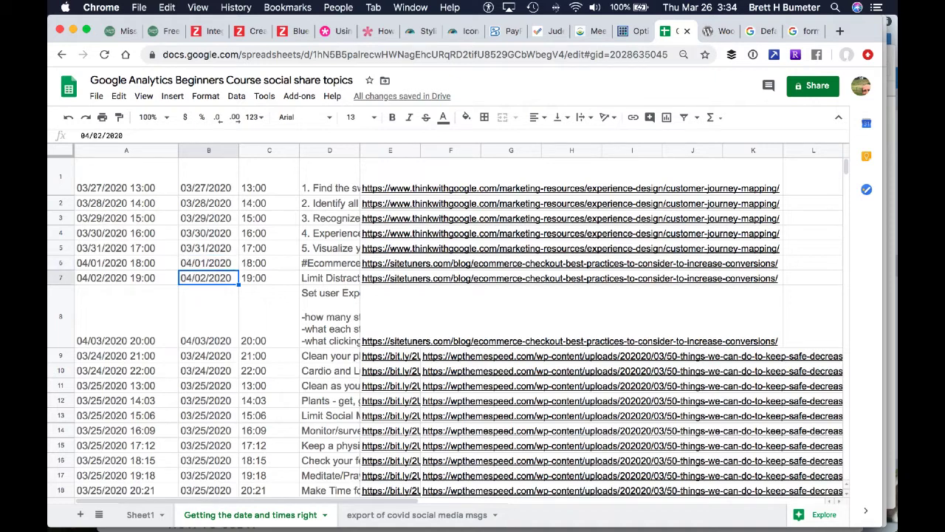
key("Left")
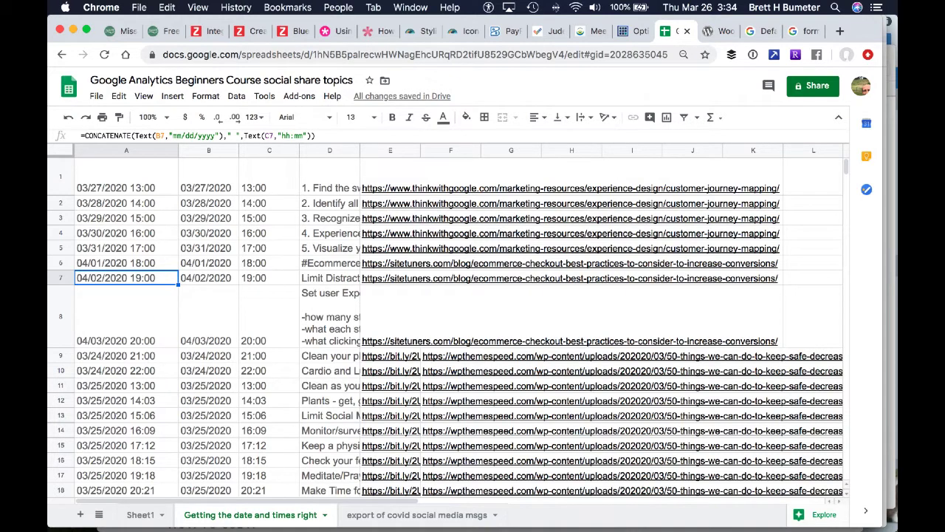
Examine how the CONCATENATE formula in A11 joins the date reference with the "hh:mm" time text
left_click(127, 384)
left_click(120, 133)
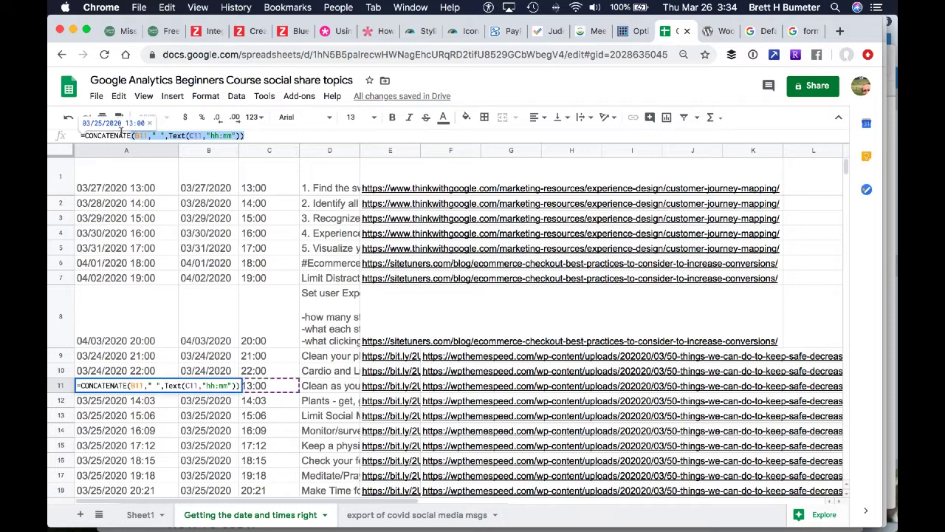
left_click_drag(121, 131, 67, 132)
left_click(278, 139)
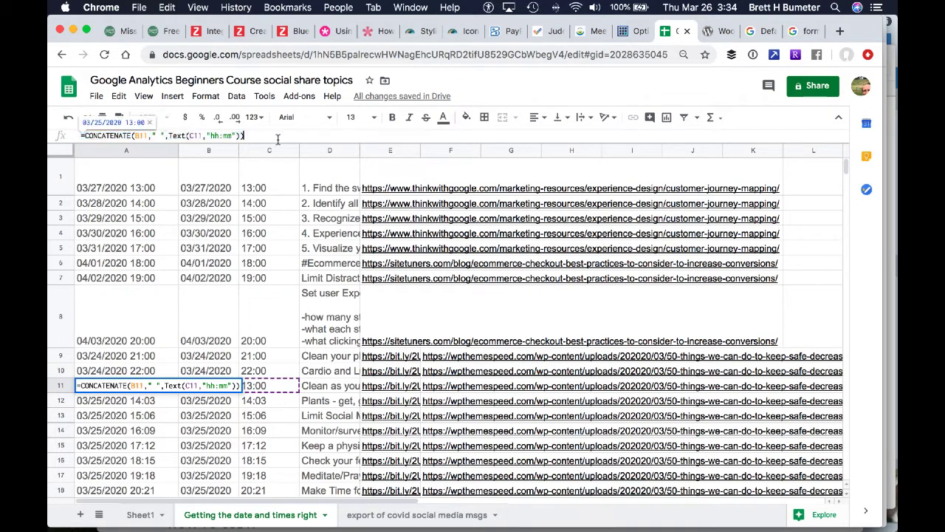
left_click_drag(278, 139, 168, 133)
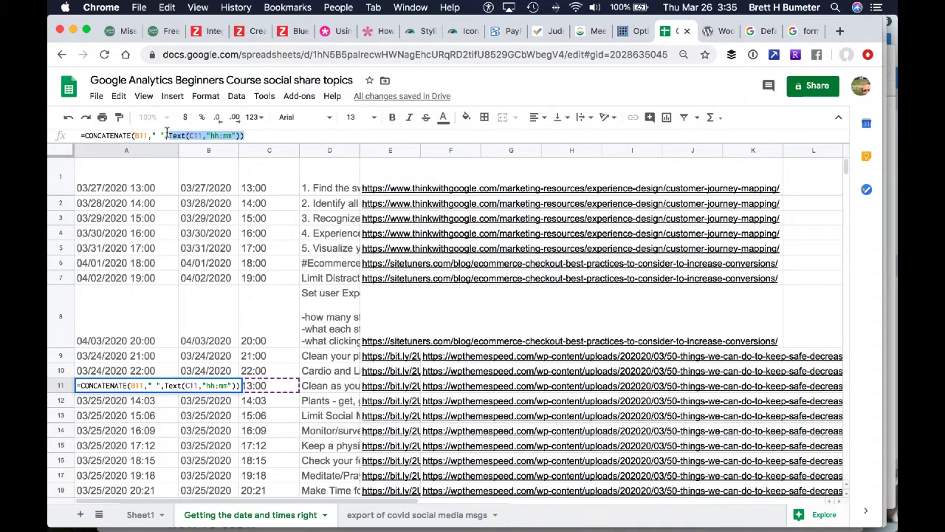
key("Return")
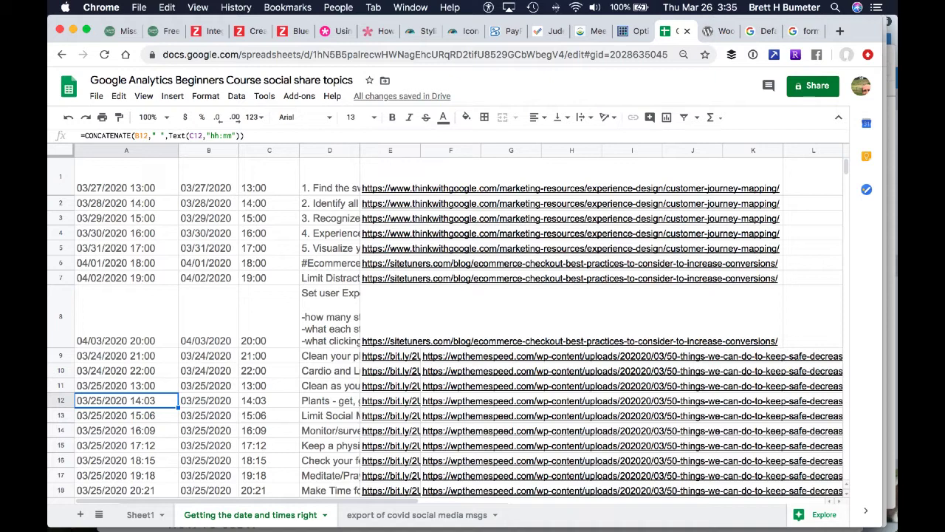
Examine the Text function with the "mm/dd/yyyy" date format inside the CONCATENATE formula in A6
key("Up")
key("Up")
key("Up")
key("Up")
key("Up")
key("Up")
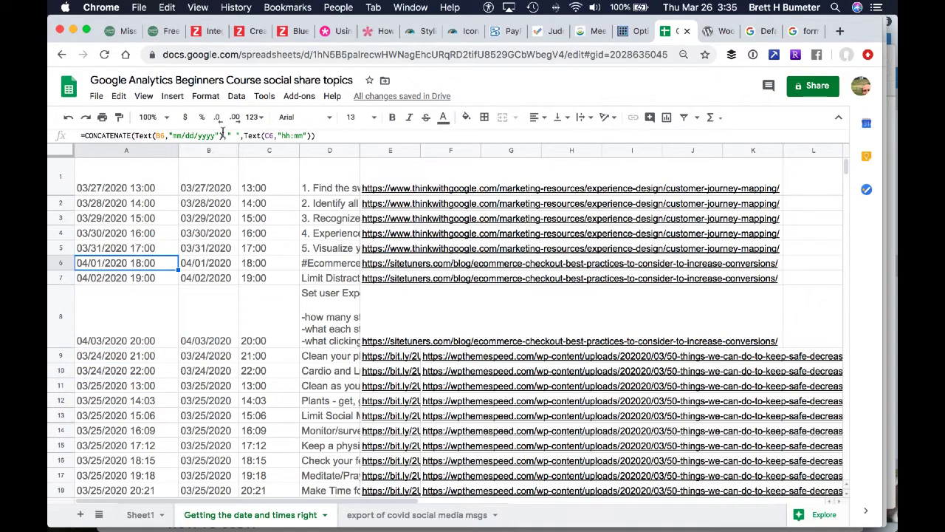
left_click(221, 136)
left_click(162, 137)
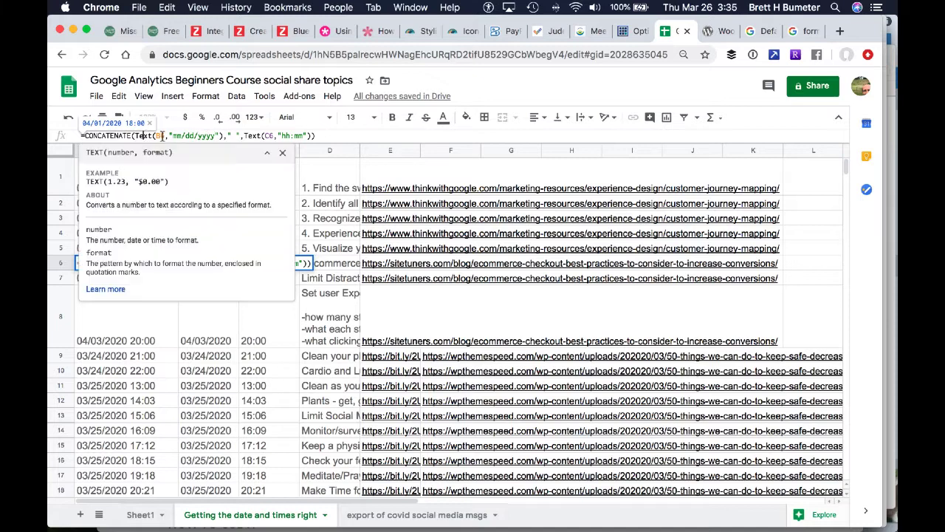
left_click_drag(165, 138, 132, 135)
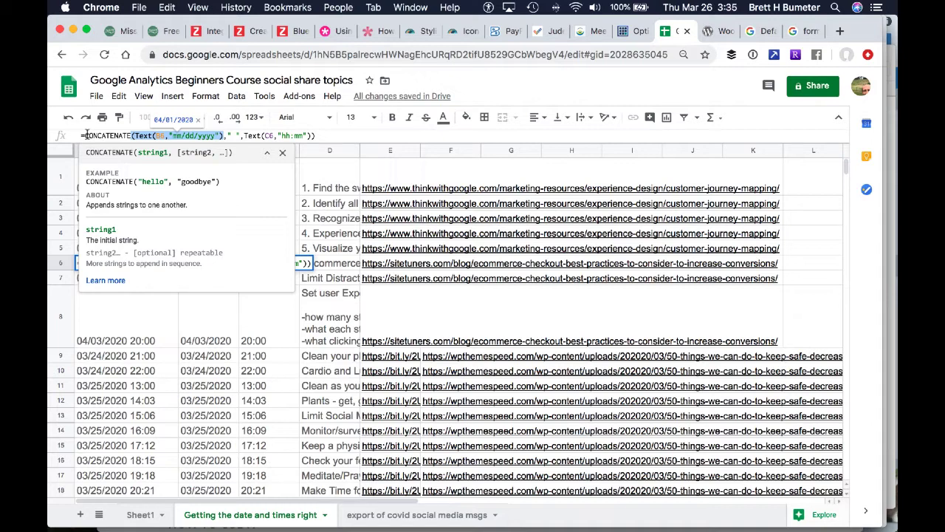
key("Return")
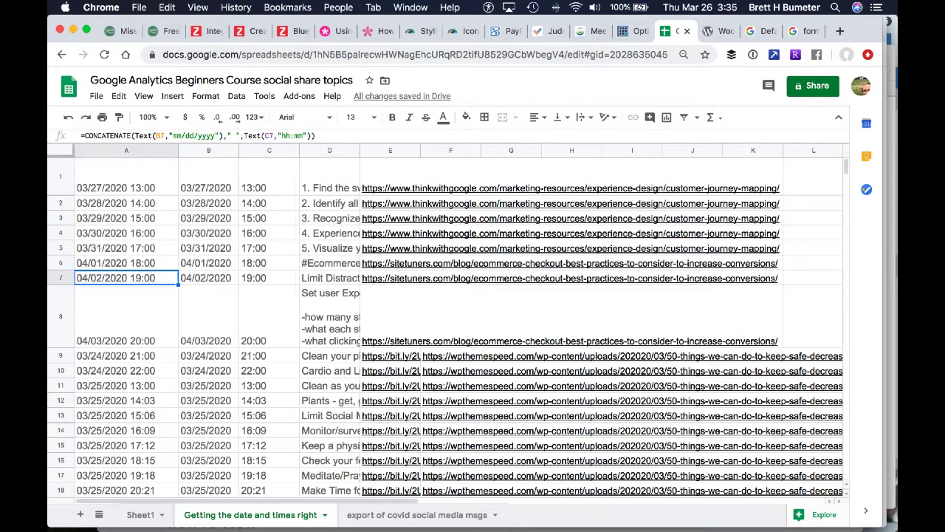
Copy the CONCATENATE formula with the "mm/dd/yyyy" date format from A6 into A7:A62
key("Up")
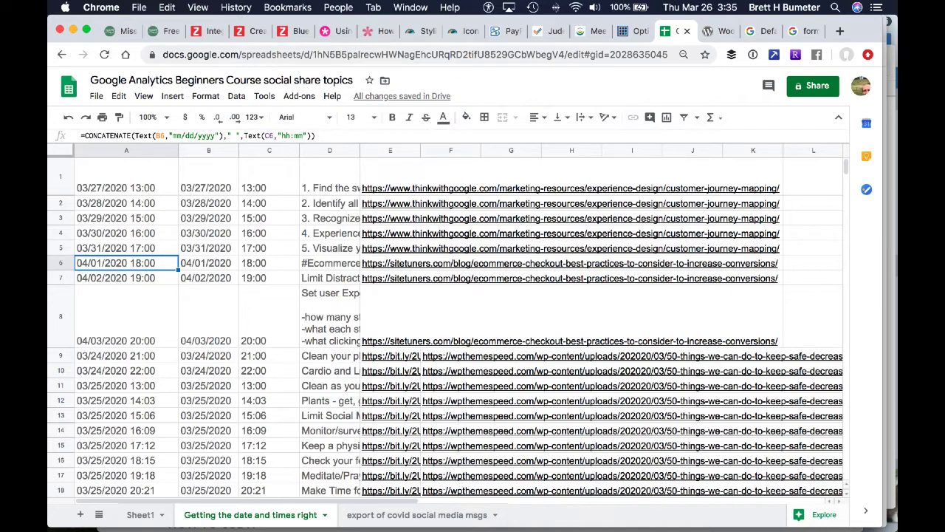
key("super+c")
key("Down")
key("shift+Down")
key("shift+Down")
key("shift+Down")
key("shift+Down")
key("shift+Down")
key("shift+Down")
key("shift+Down")
key("shift+Down")
key("shift+Down")
key("shift+Down")
key("shift+Down")
key("shift+Down")
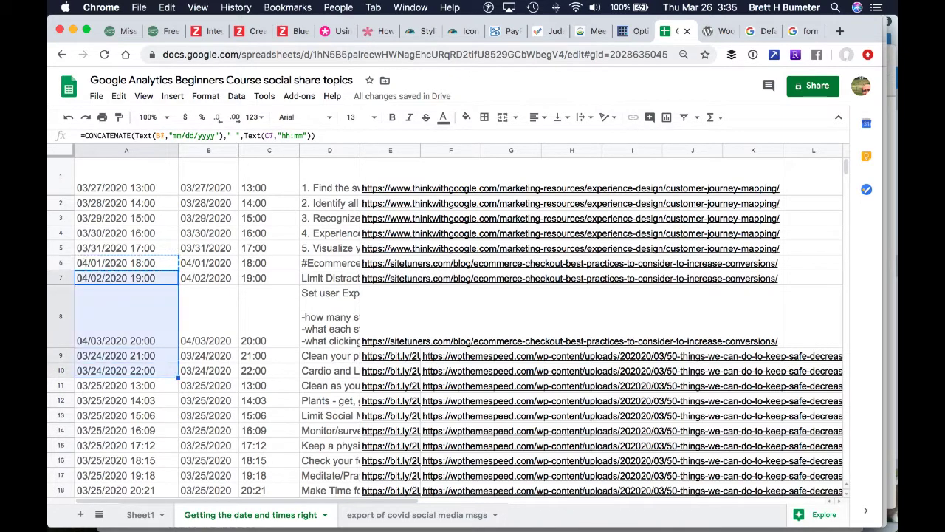
key("shift+Down")
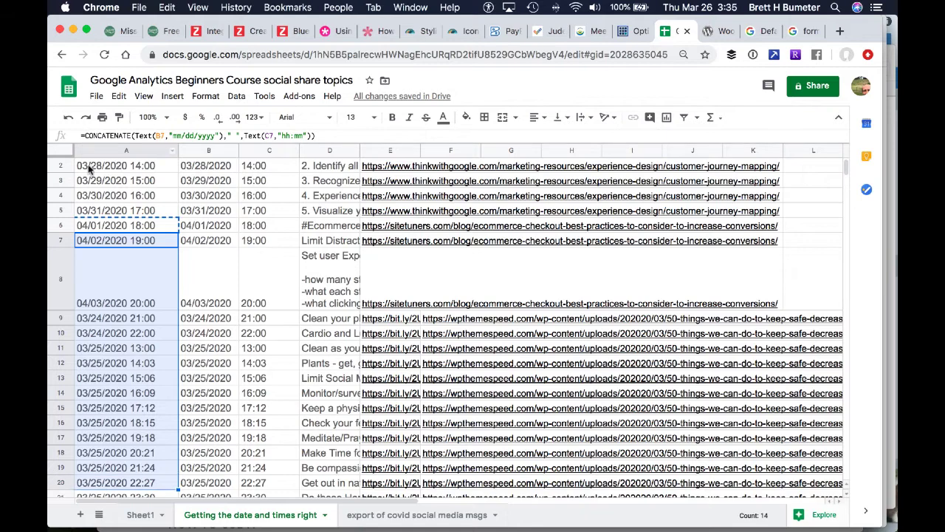
scroll(104, 299, "down", 15)
scroll(102, 299, "down", 8)
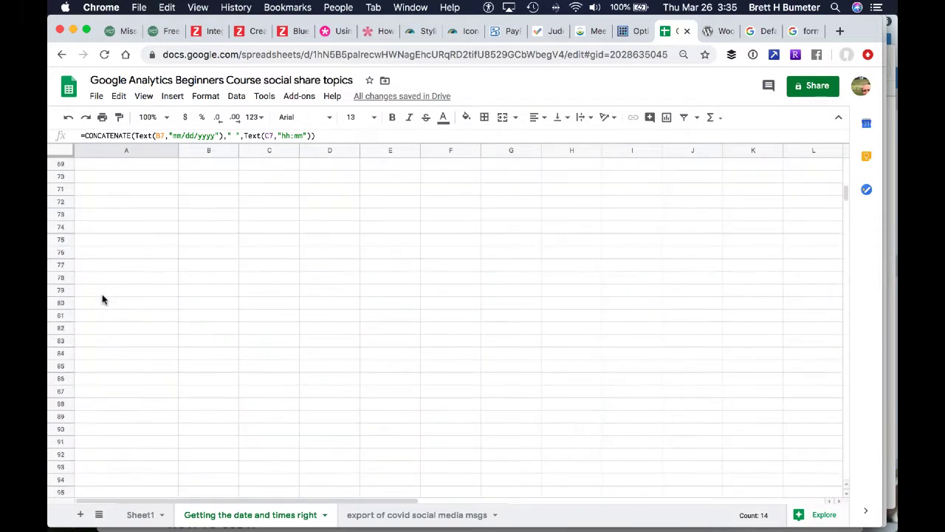
scroll(102, 298, "up", 8)
left_click(124, 271, "shift")
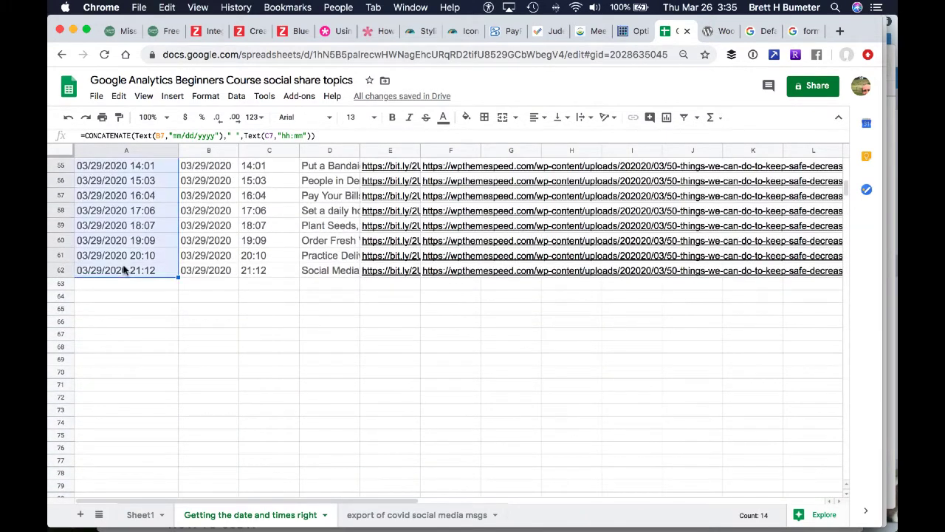
key("super+v")
scroll(126, 270, "up", 15)
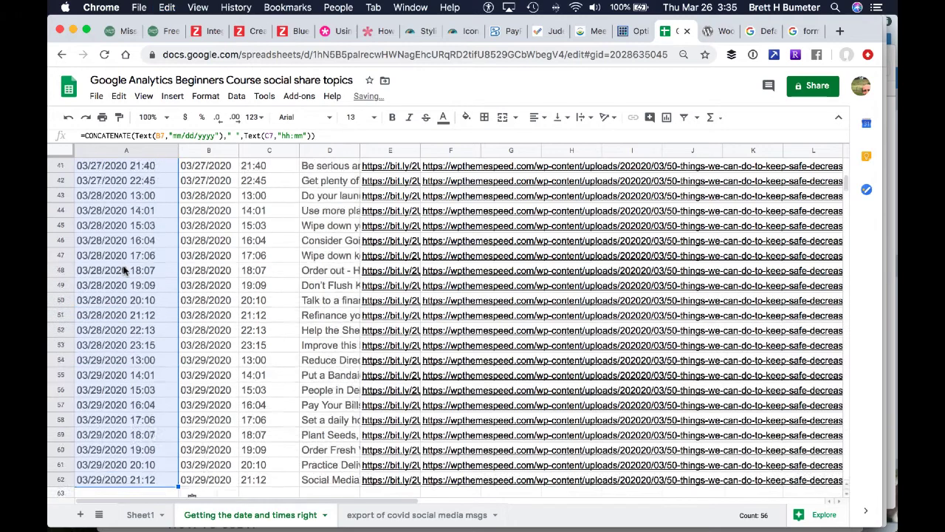
left_click(130, 220)
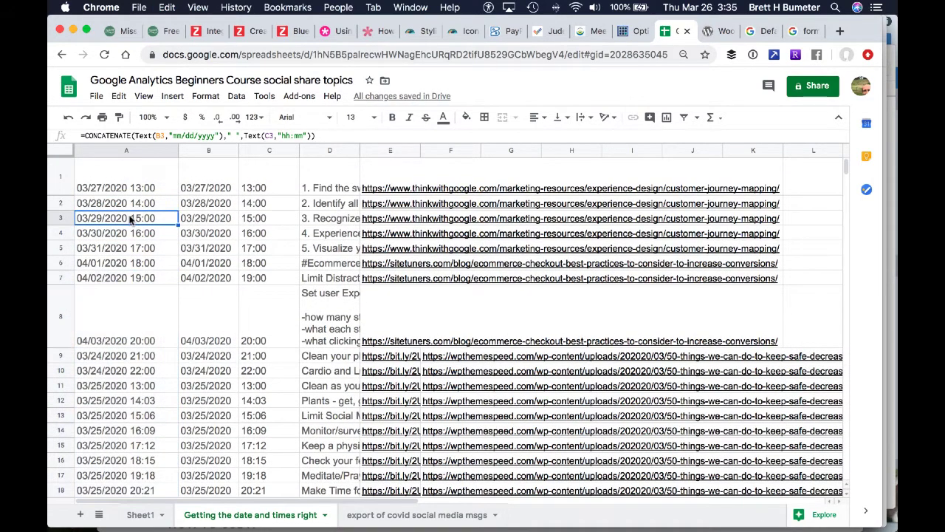
Copy the eight new schedule rows in A1:E8, including dates, times, messages and links
left_click(220, 254)
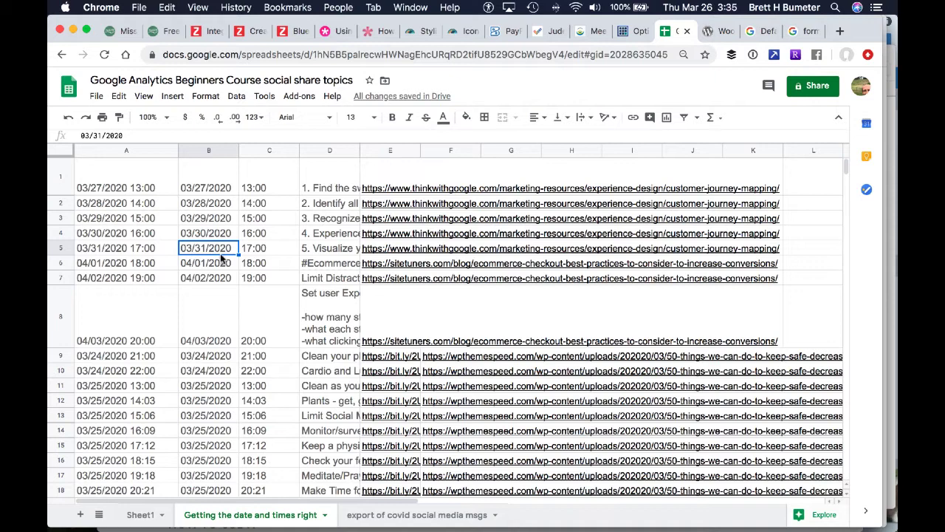
key("Down")
key("Down")
key("Down")
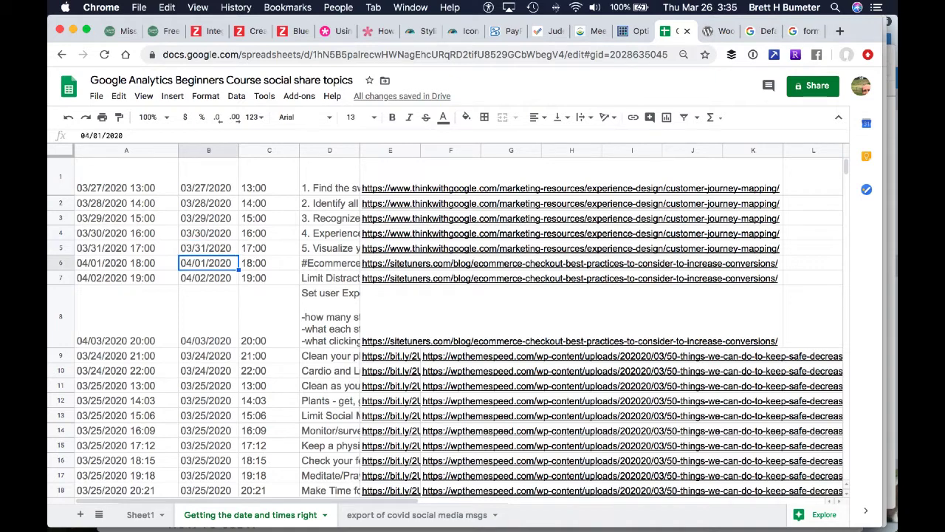
key("Right")
key("Right")
key("Right")
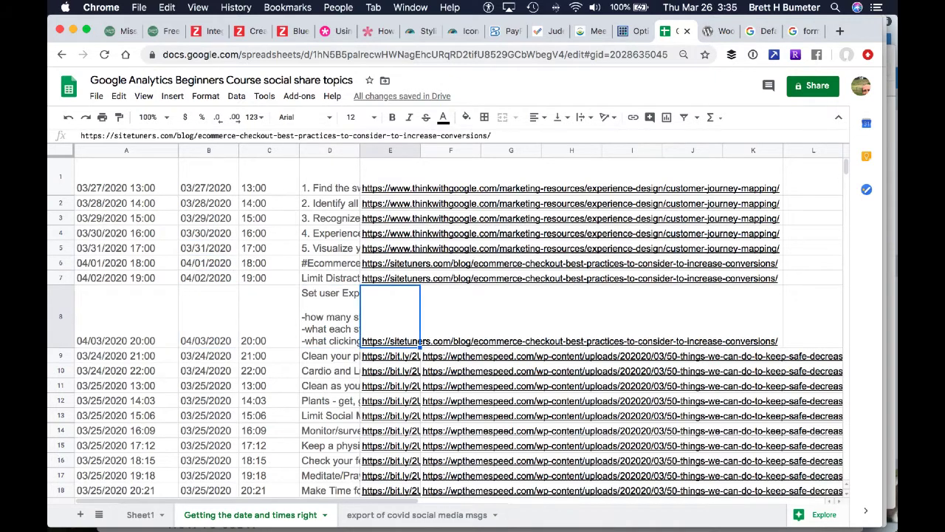
key("shift+Left")
key("shift+Left")
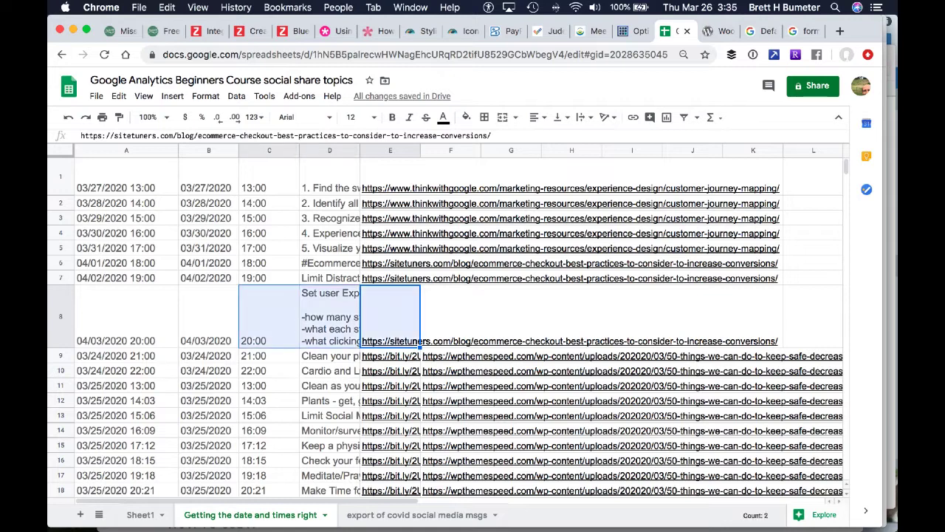
key("shift+Left")
key("shift+Left")
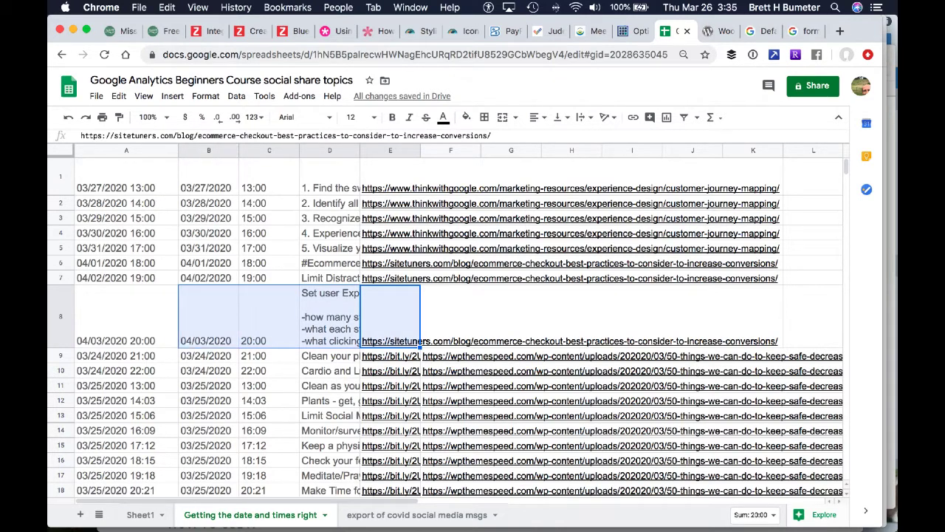
key("shift+Up")
key("shift+Up")
key("shift+Up")
key("shift+Up")
key("shift+Up")
key("shift+Up")
key("shift+Up")
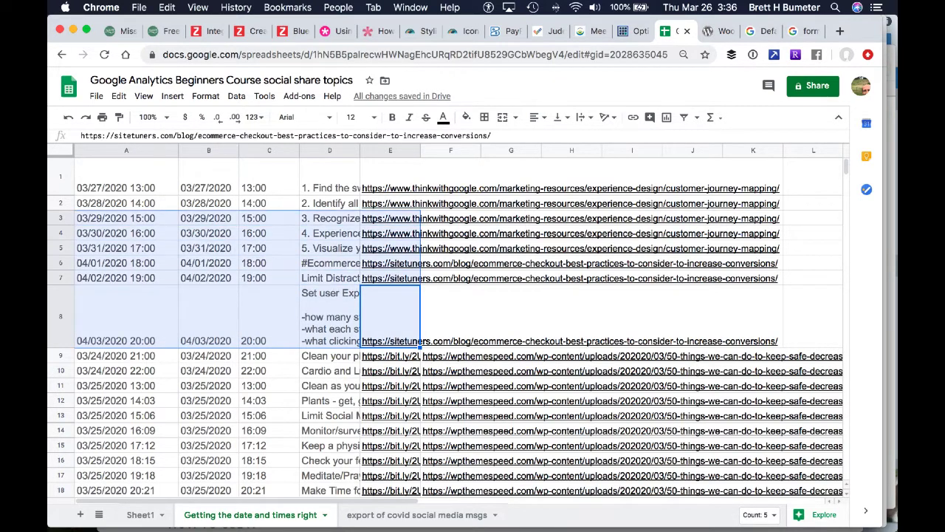
key("ctrl+c")
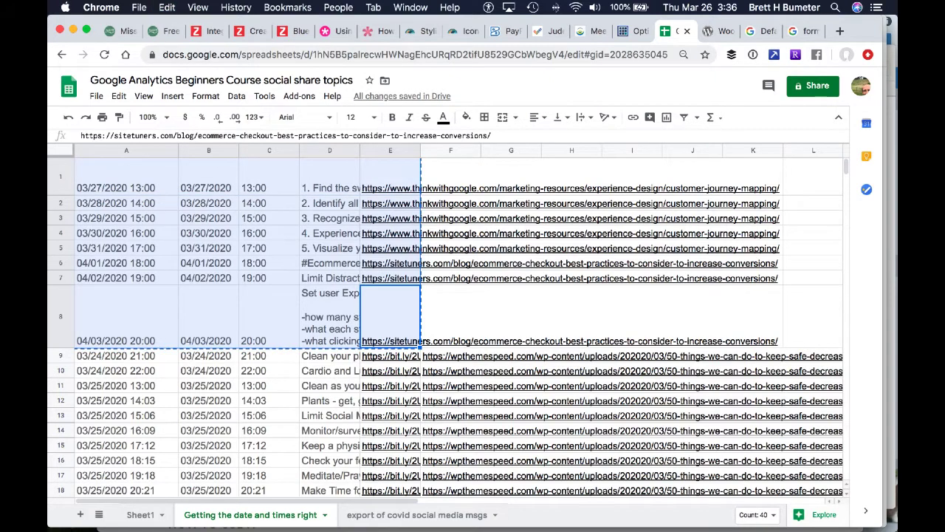
Examine the date, message, link and image URL columns of the "export of covid social media msgs" sheet
left_click(397, 515)
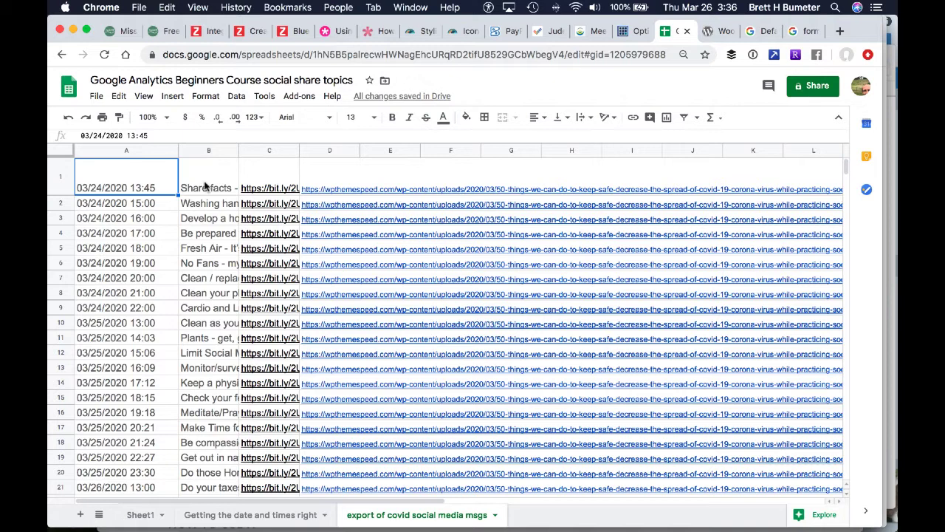
left_click(206, 187)
key("Right")
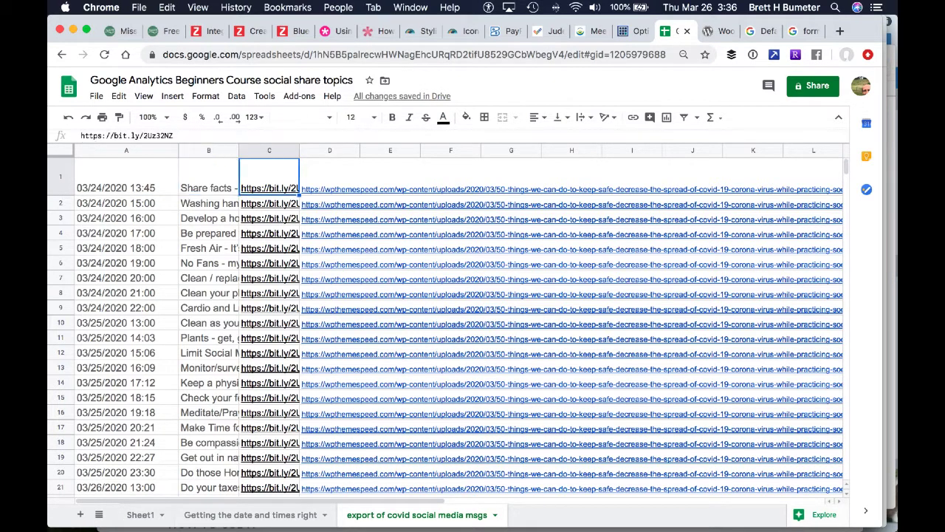
key("Right")
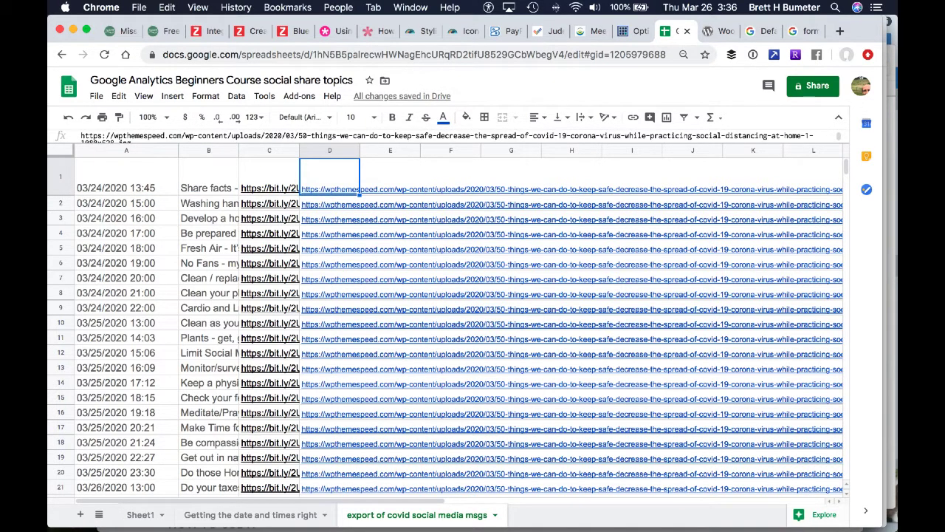
key("Down")
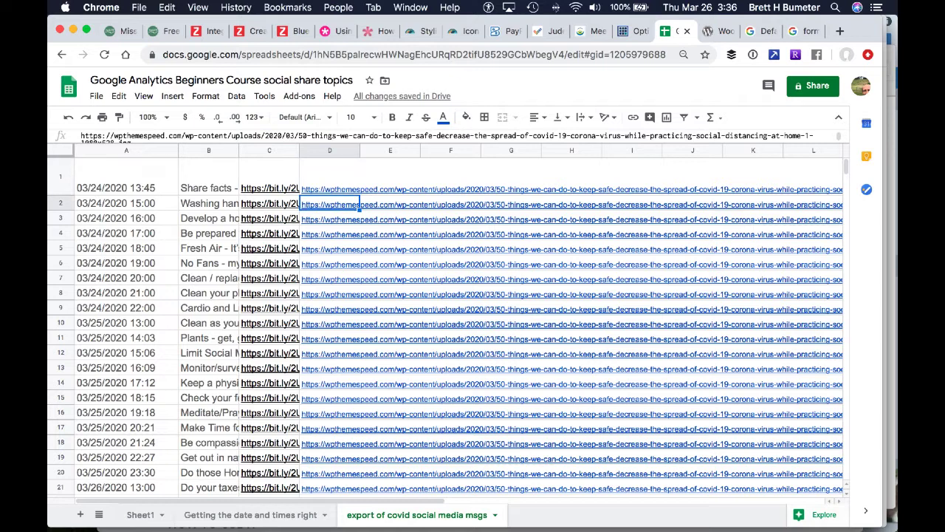
key("Down")
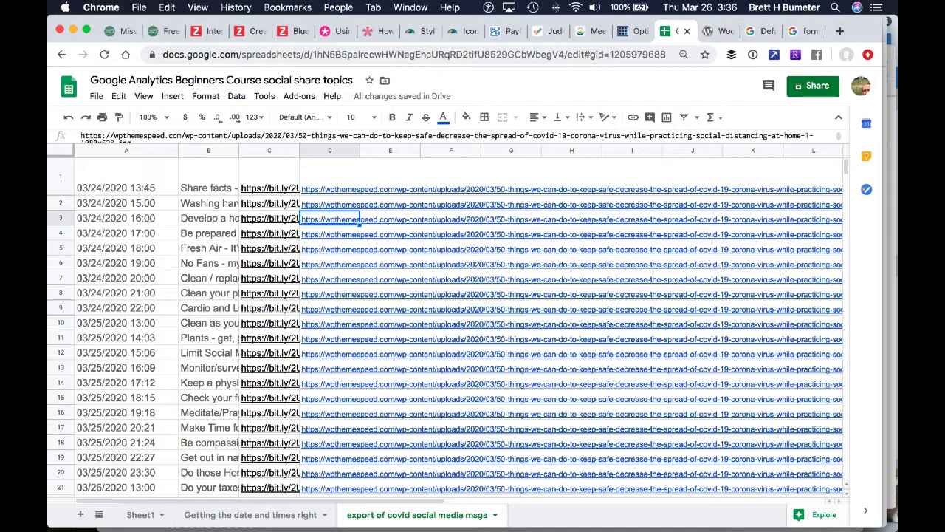
key("Up")
key("Down")
key("Down")
key("Up")
key("Up")
key("Up")
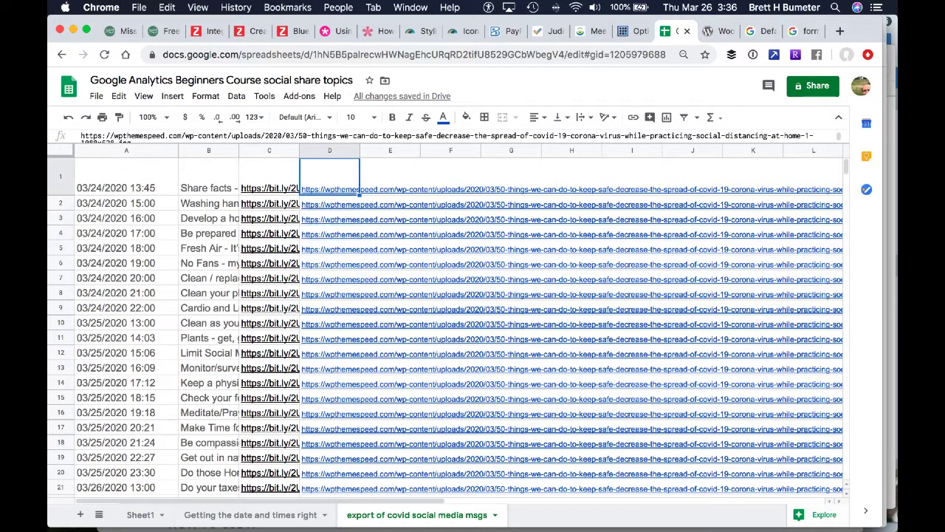
key("Left")
key("Left")
key("Left")
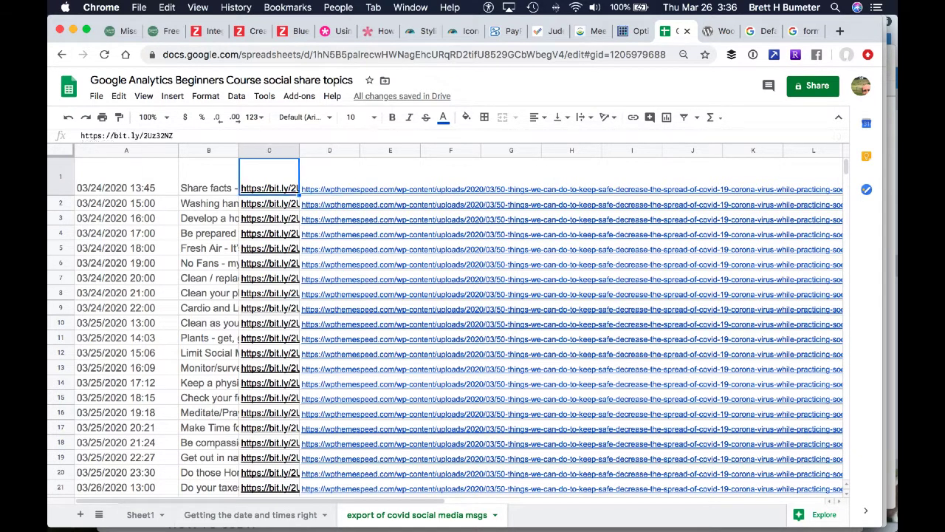
Paste the copied schedule rows as values only, starting at cell A1 of the export sheet
right_click(124, 185)
mouse_move(129, 181)
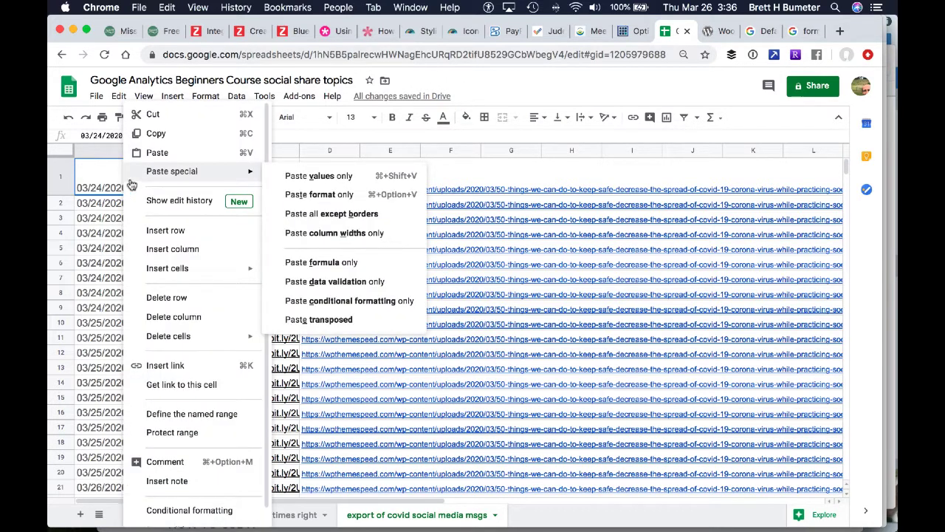
left_click(314, 177)
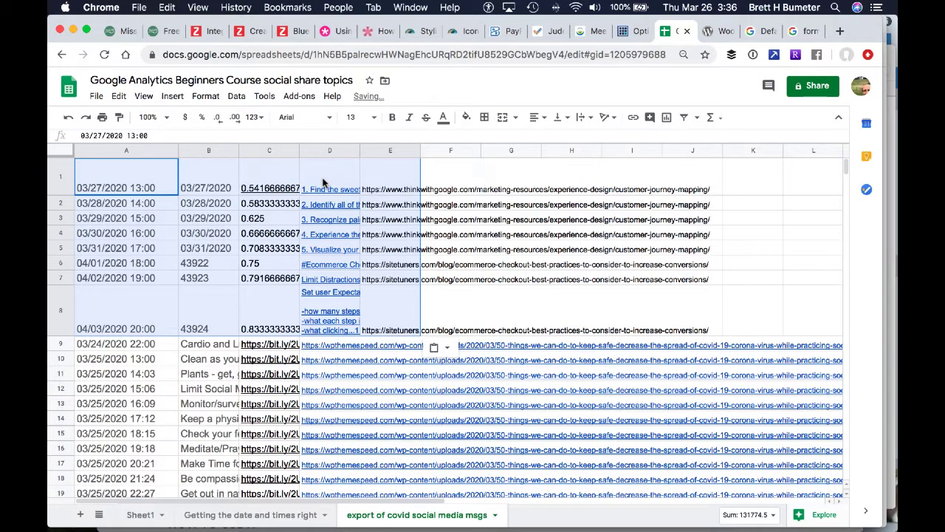
Delete the old covid message rows 9 to 61 from the export sheet
left_click(62, 344)
left_click_drag(62, 345, 260, 418)
scroll(260, 417, "down", 2)
scroll(260, 418, "down", 10)
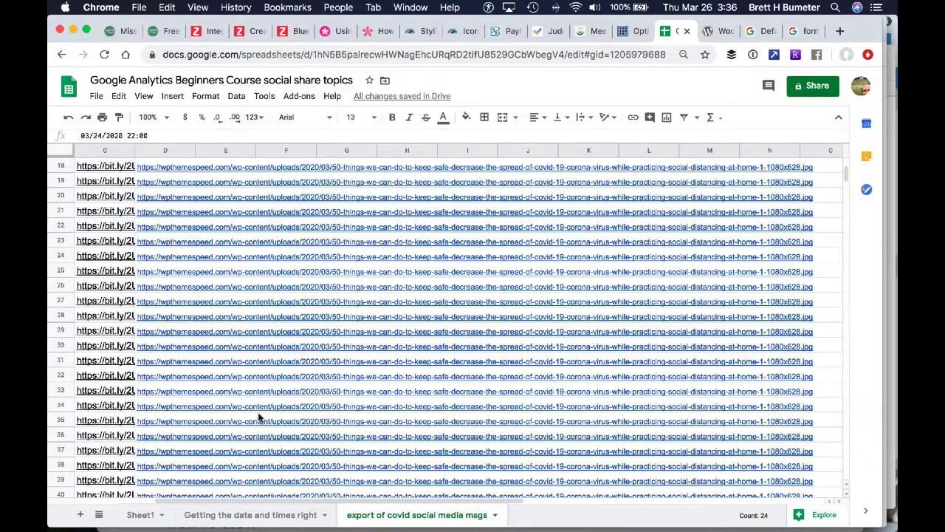
scroll(260, 418, "down", 7)
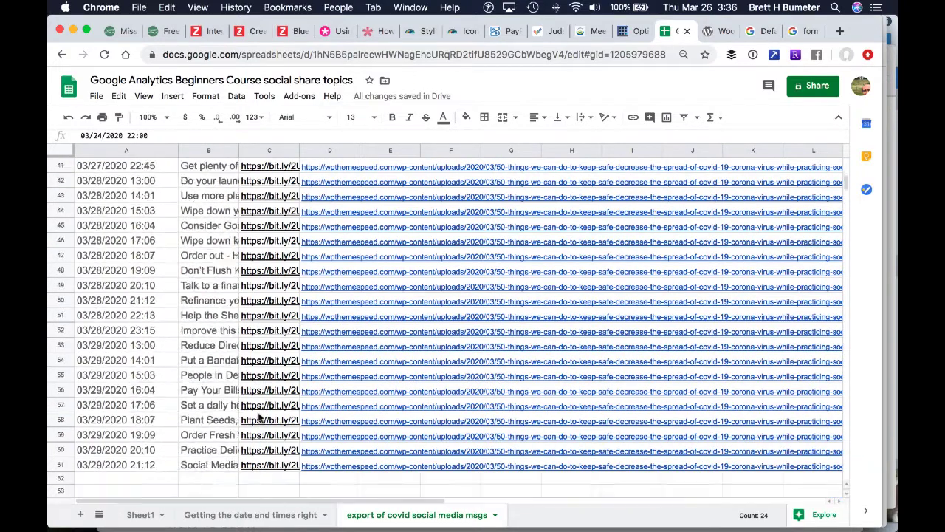
left_click(62, 360, "shift")
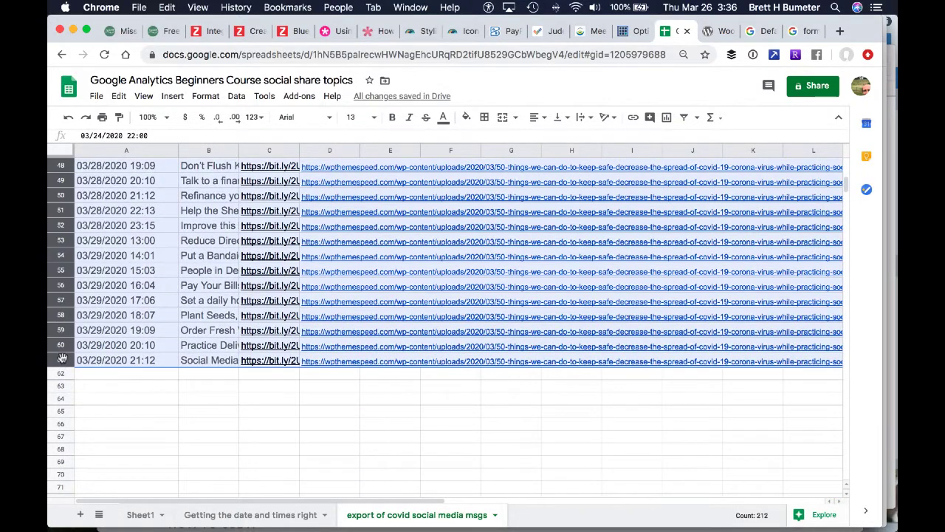
right_click(62, 361)
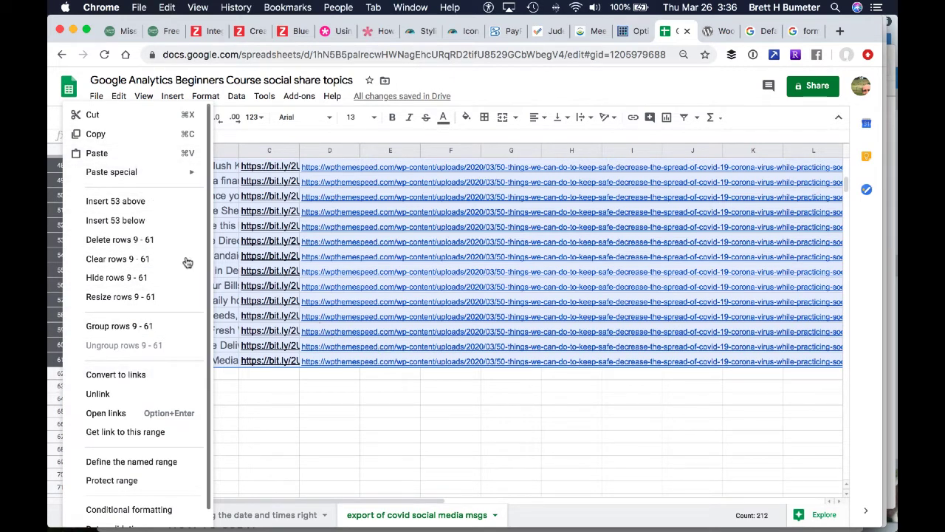
left_click(153, 240)
scroll(153, 240, "up", 10)
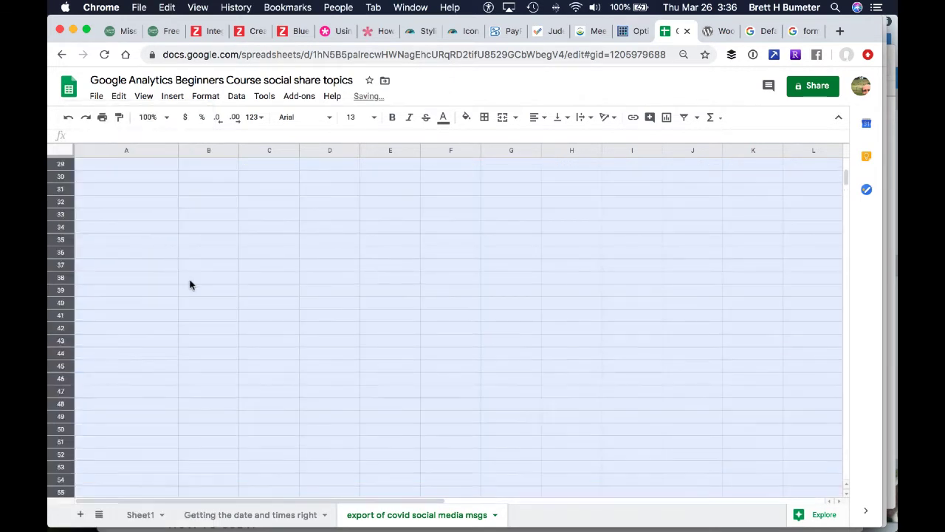
left_click(124, 313)
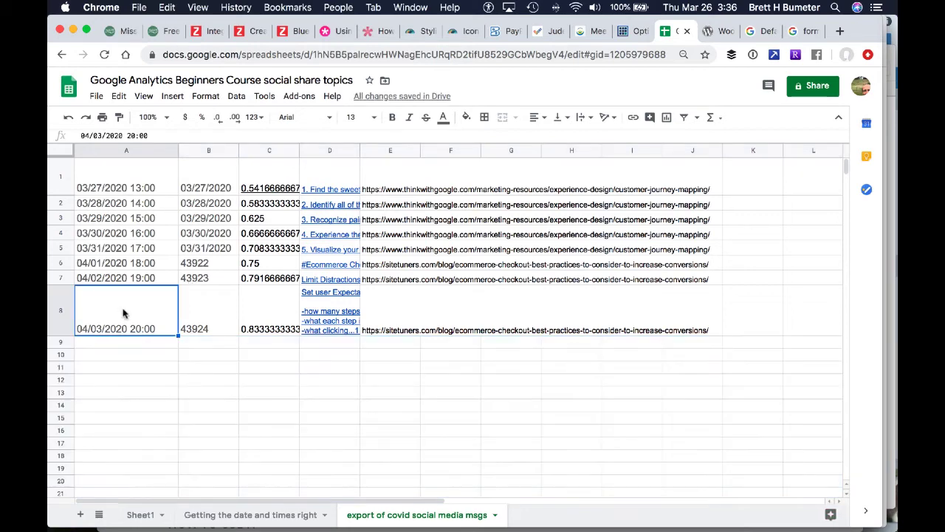
Delete the separate date and time columns B and C, keeping the combined date-time, message and link columns
left_click(344, 316)
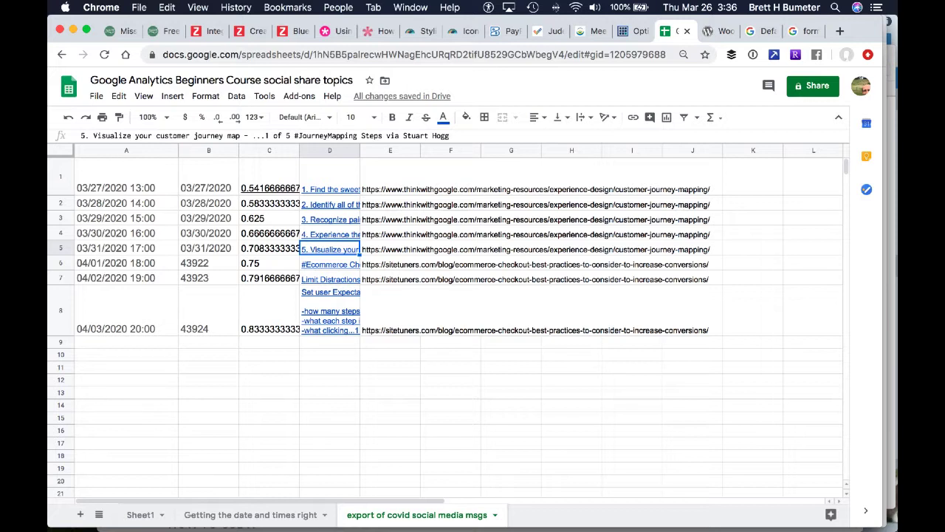
key("Up")
key("Up")
key("Up")
key("Up")
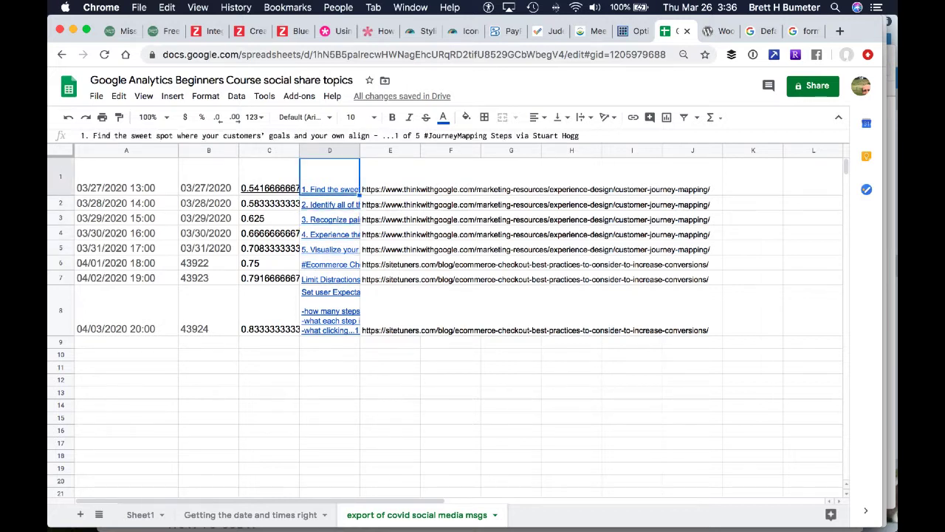
key("Left")
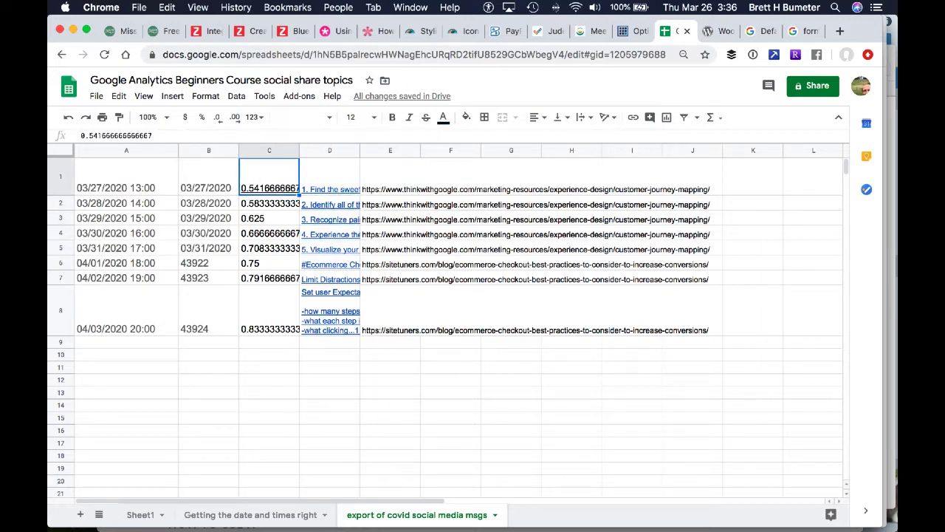
left_click(206, 150)
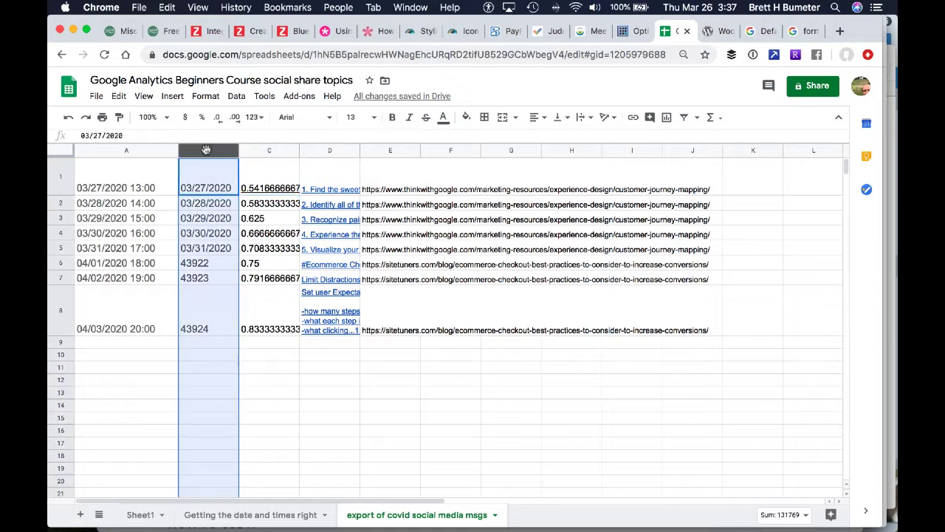
key("shift+Right")
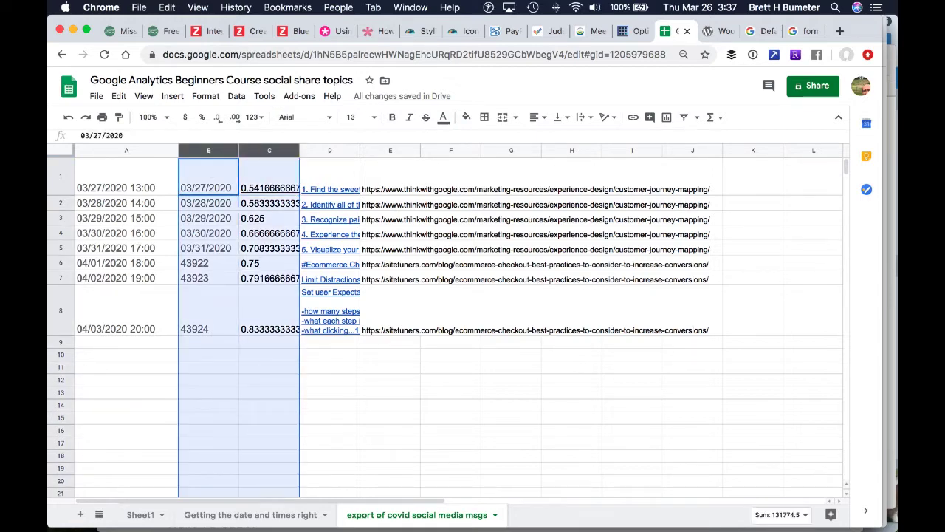
right_click(204, 209)
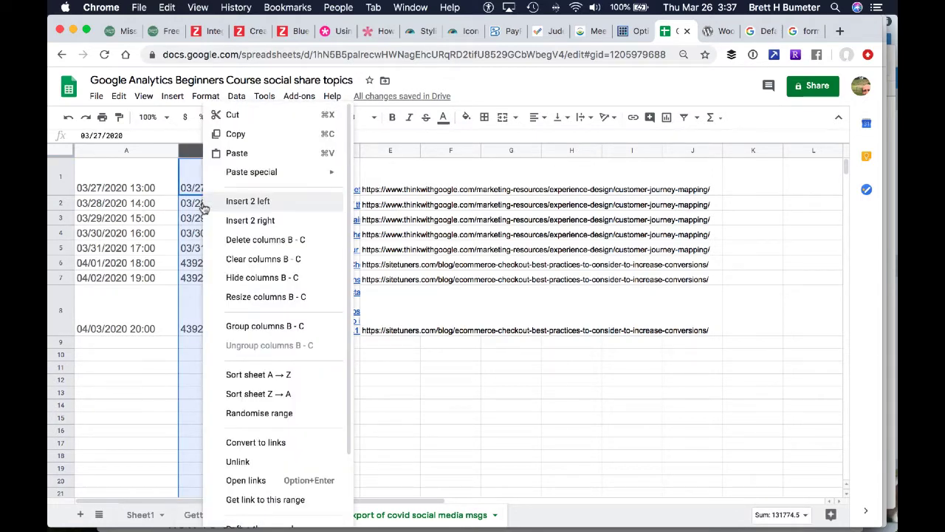
left_click(255, 240)
Widen message column B to about six times its width and review the remaining schedule columns
key("Left")
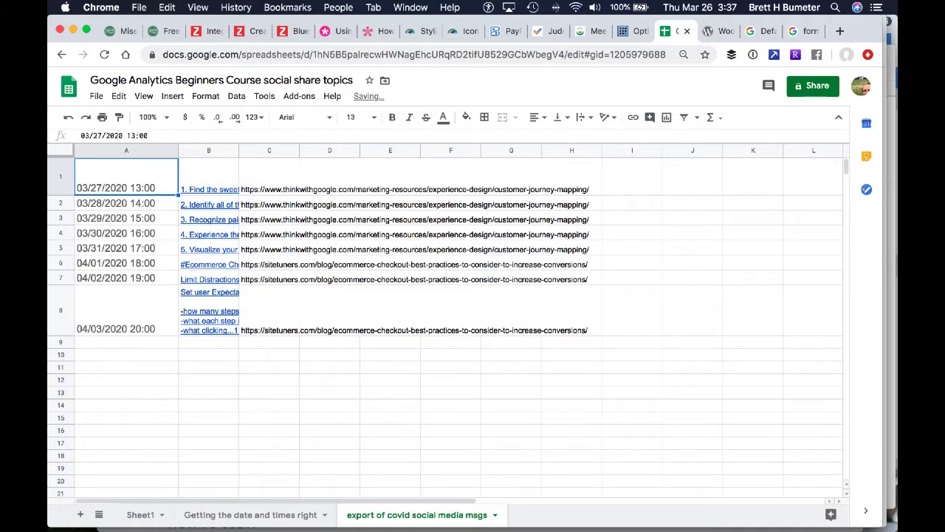
key("Right")
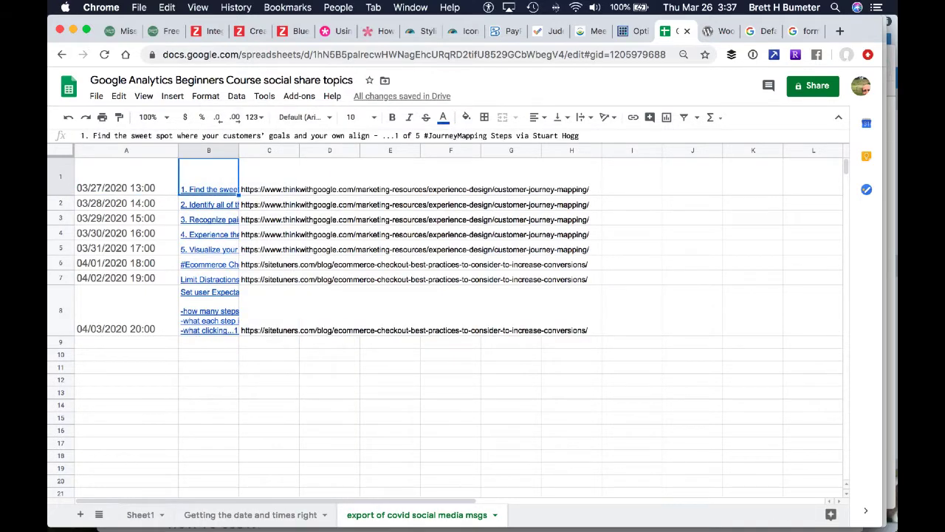
key("Right")
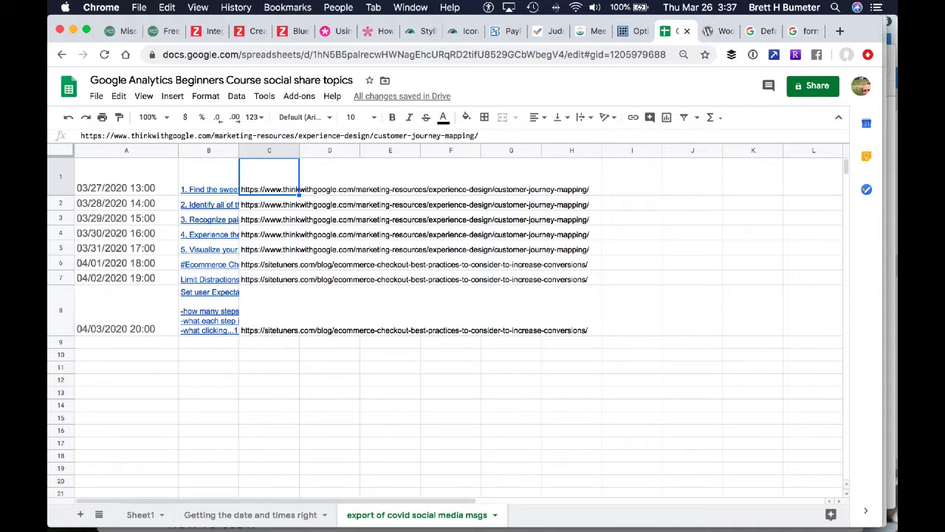
key("Down")
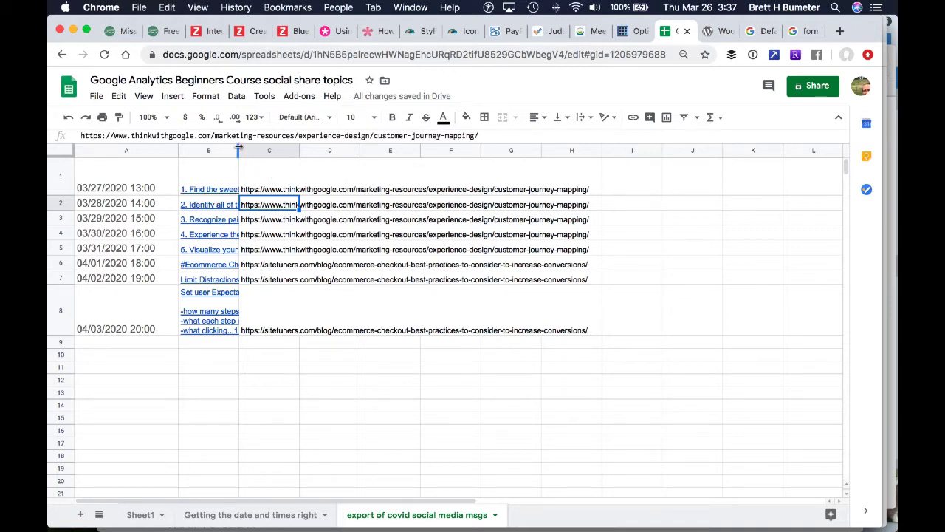
left_click_drag(238, 149, 550, 152)
left_click(438, 325)
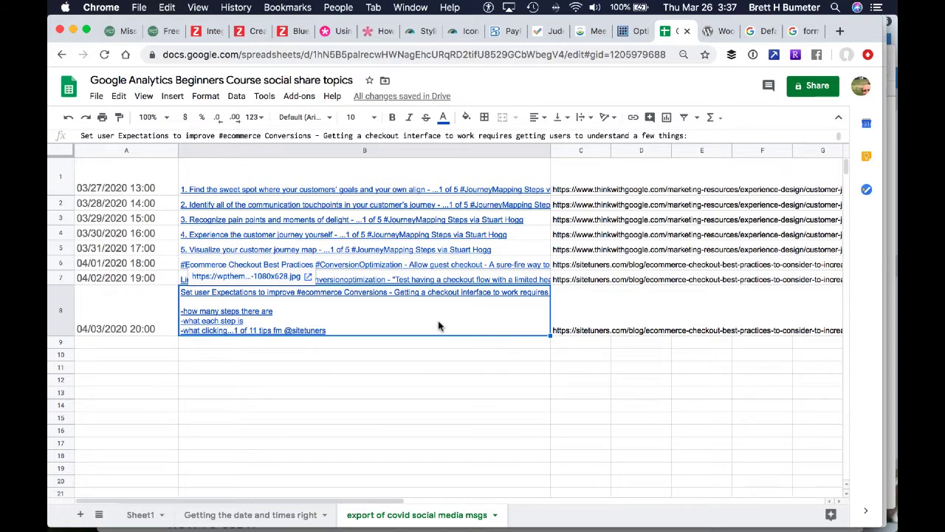
key("Up")
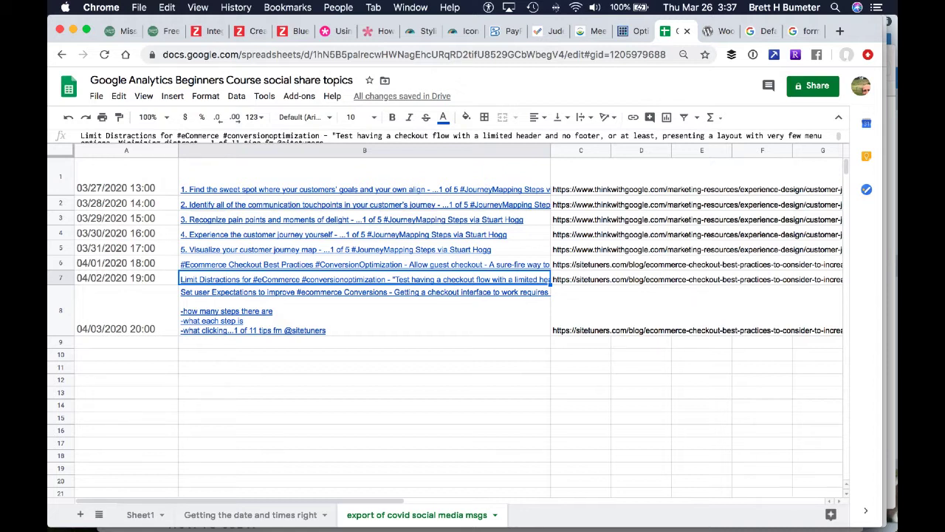
key("Down")
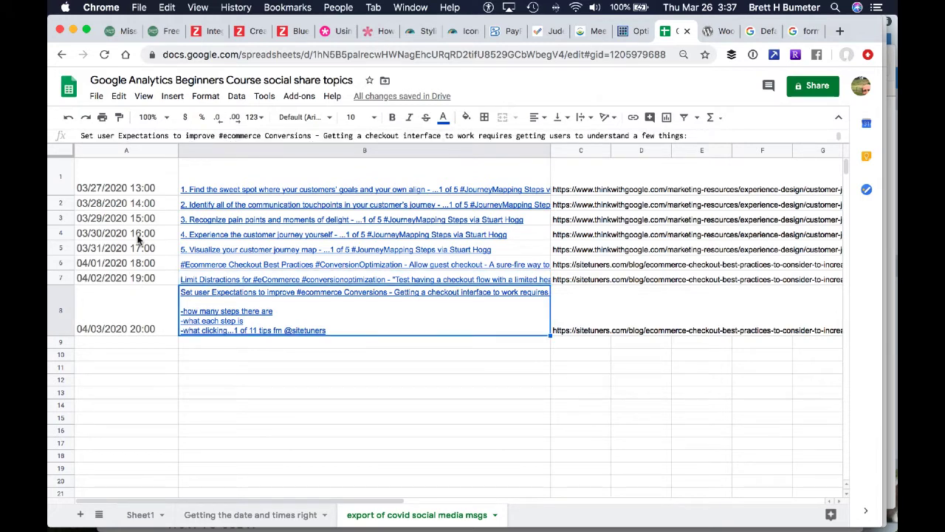
Download the current sheet as a comma-separated values (.csv) file
left_click(93, 98)
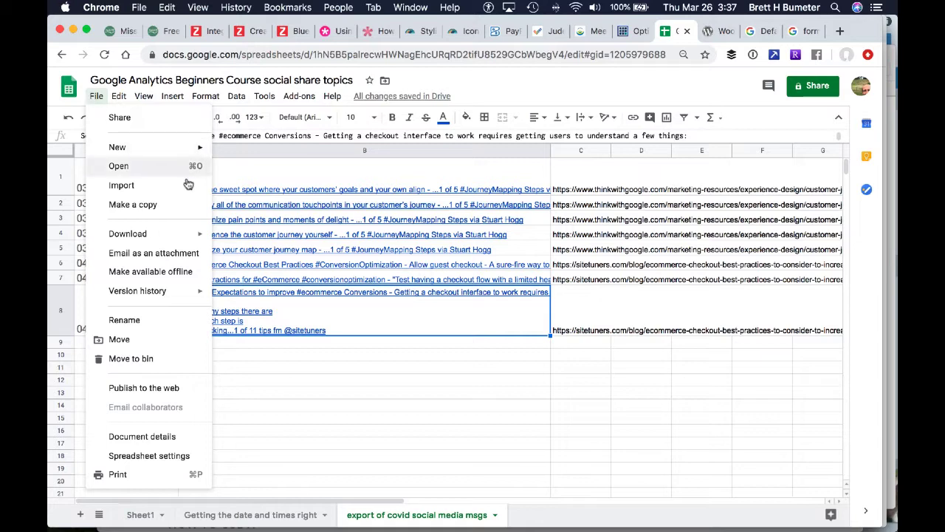
mouse_move(173, 238)
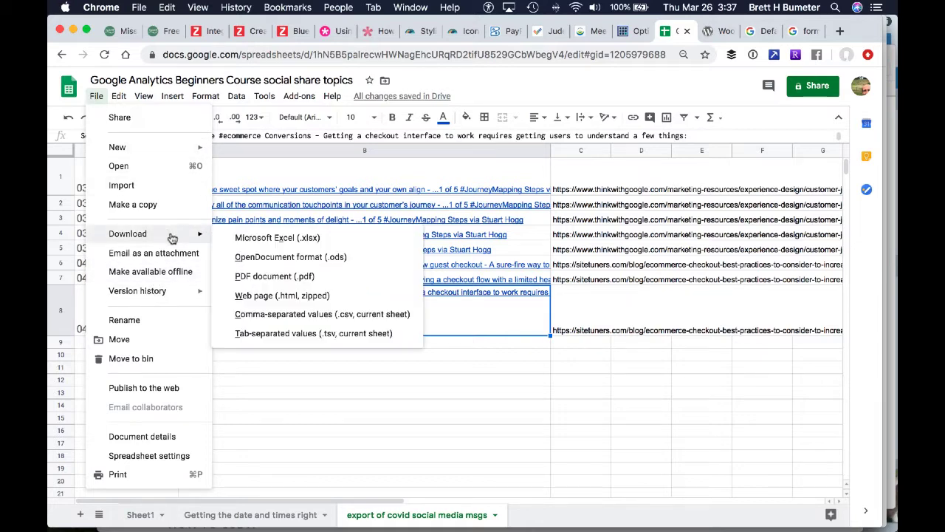
left_click(318, 314)
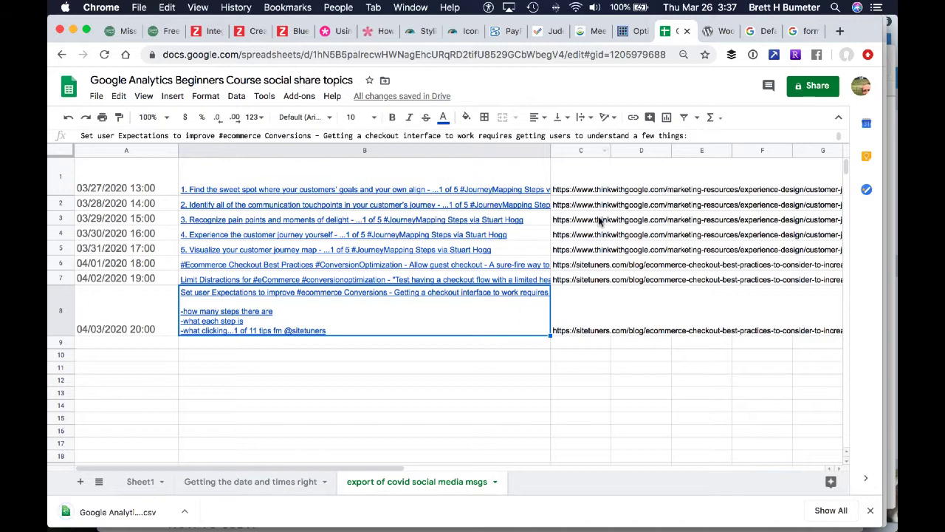
Open Zoho Social in a new browser tab and start the Bulk Scheduler for scheduling multiple posts
key("super+t")
type("soci")
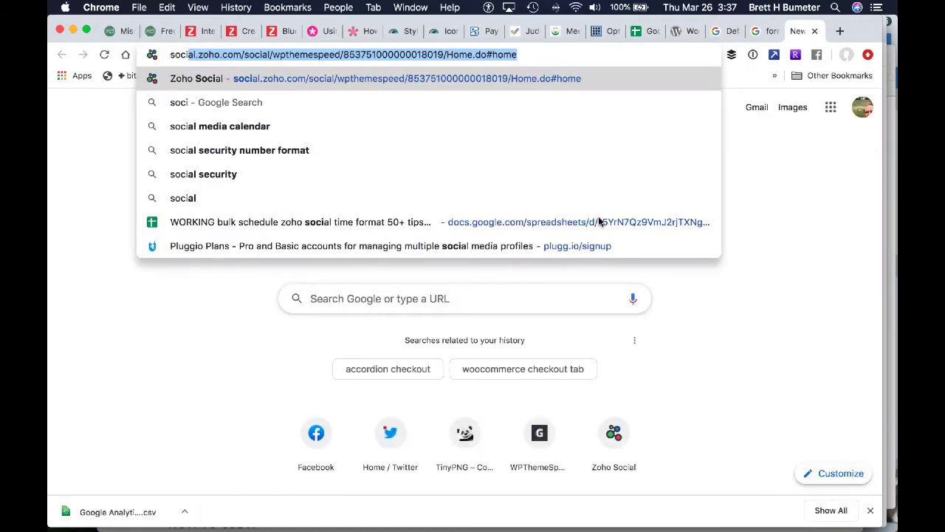
key("Return")
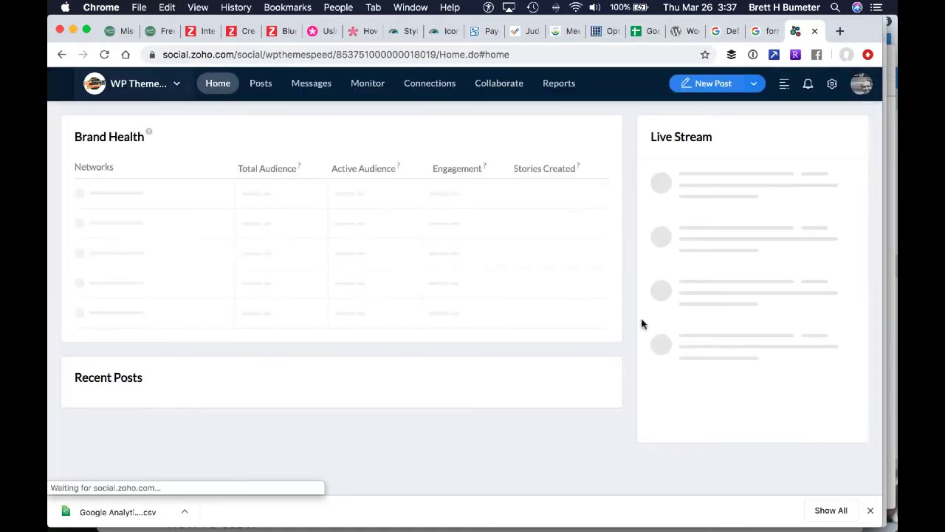
left_click(755, 84)
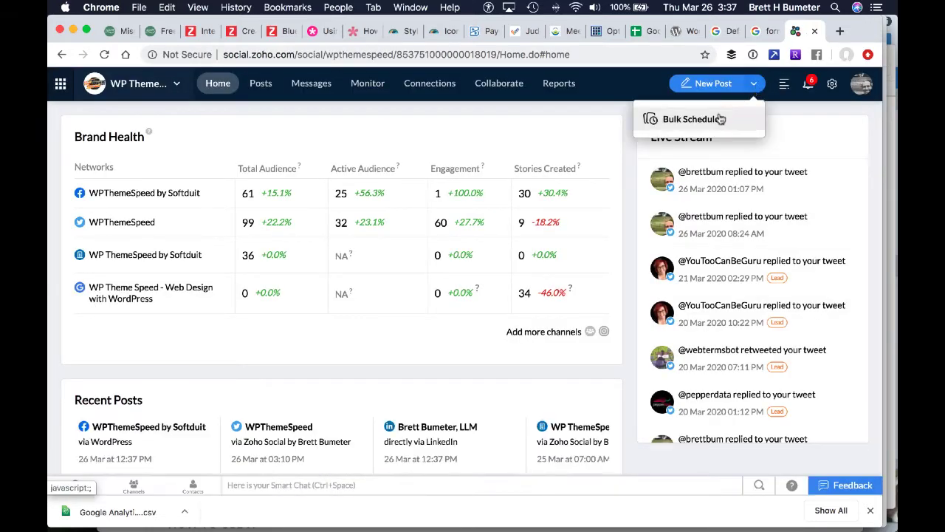
left_click(695, 122)
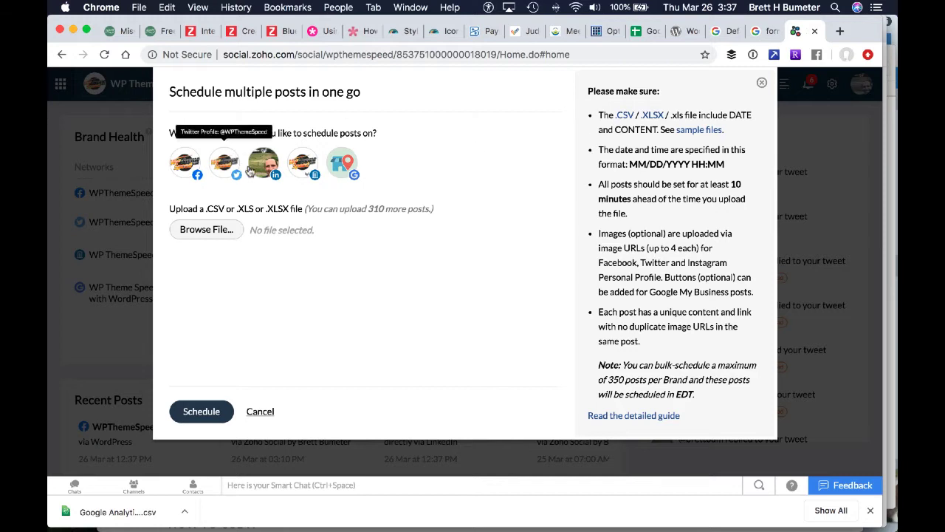
Exclude the Facebook page, LinkedIn company page and Google My Business from the bulk schedule, keeping Twitter and the personal LinkedIn profile
left_click(196, 177)
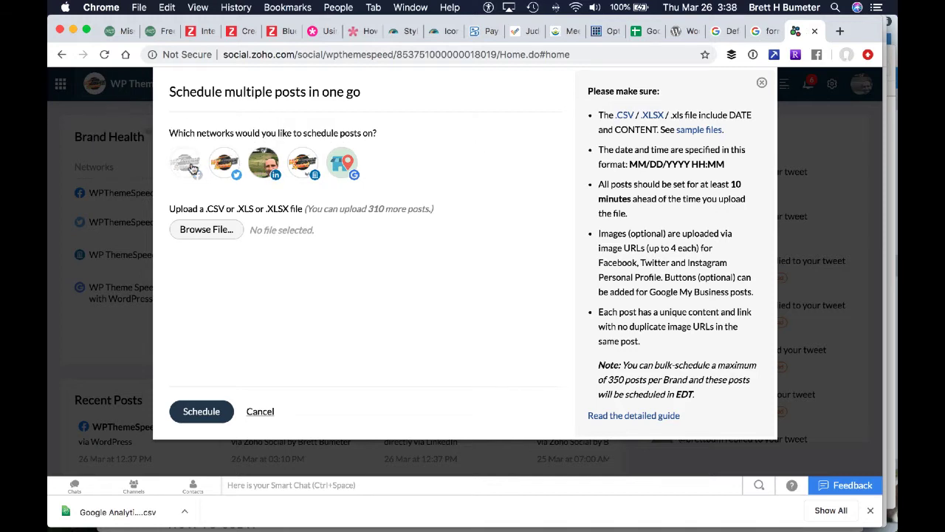
left_click(314, 171)
left_click(341, 173)
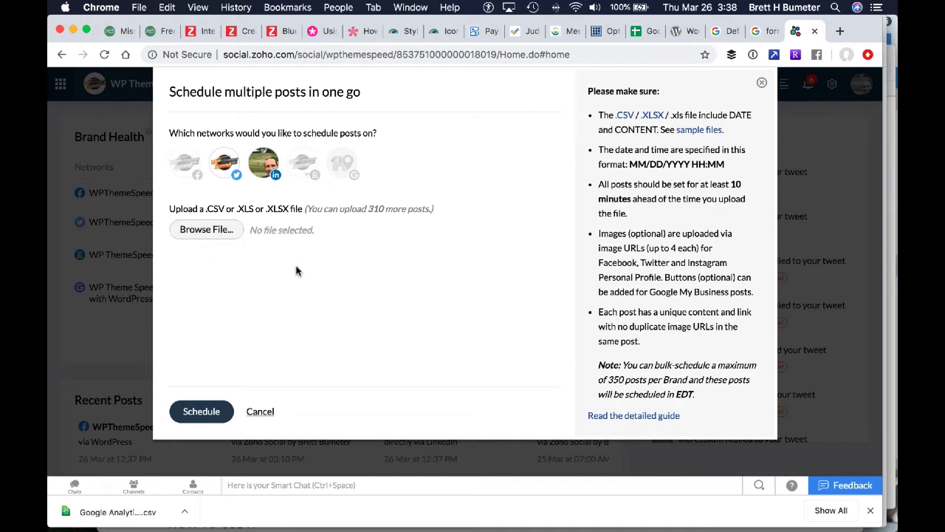
Upload the newest Google Analytics Beginners Course CSV export from the Downloads folder and schedule its posts
left_click(224, 231)
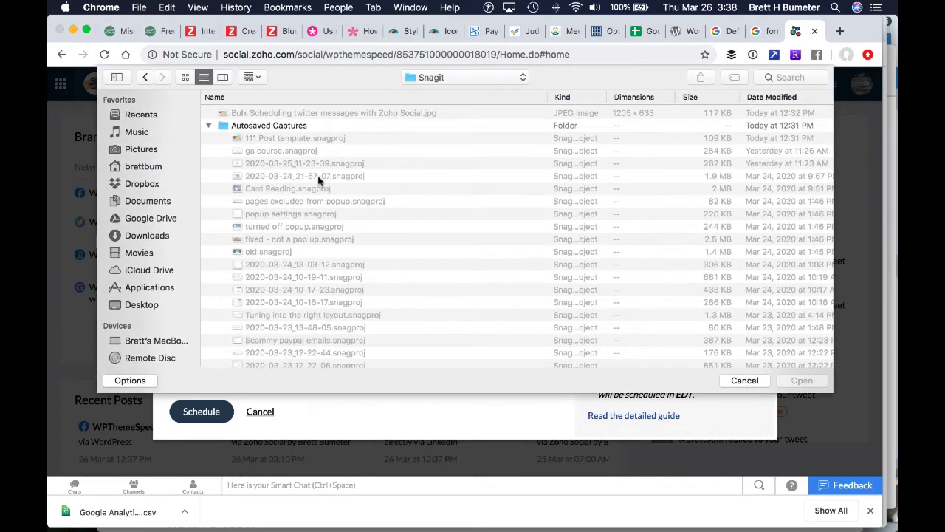
left_click(148, 236)
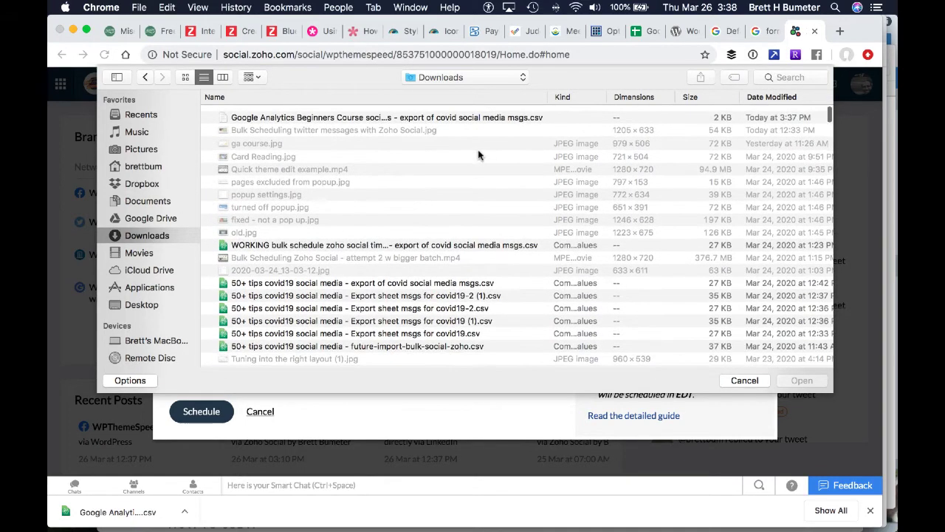
left_click(367, 119)
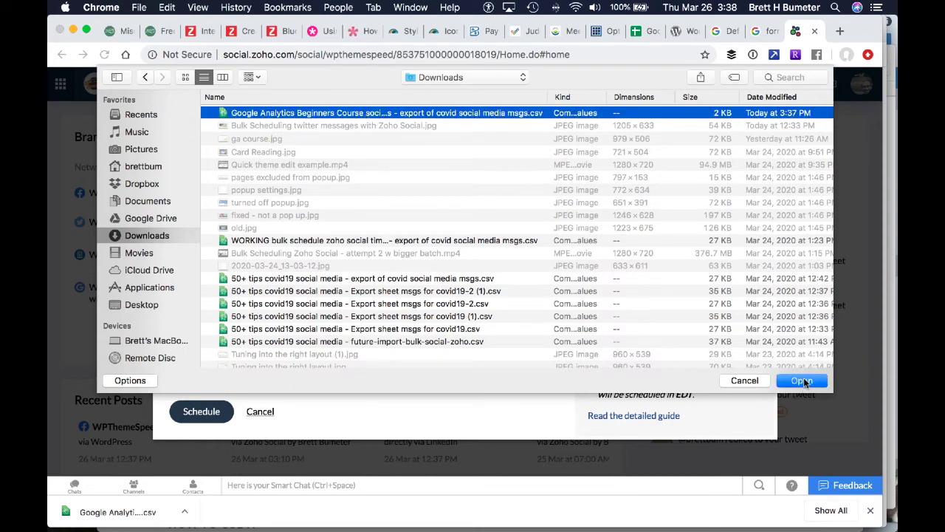
left_click(803, 381)
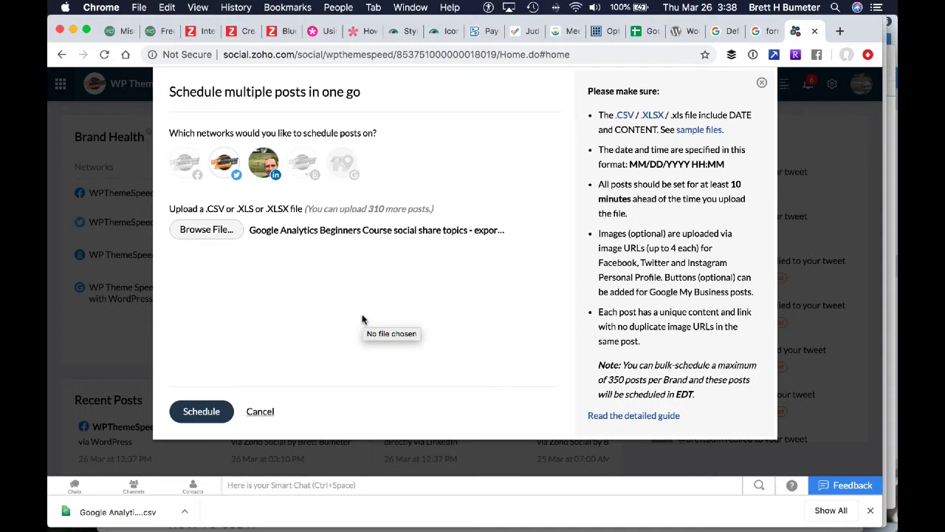
left_click(204, 411)
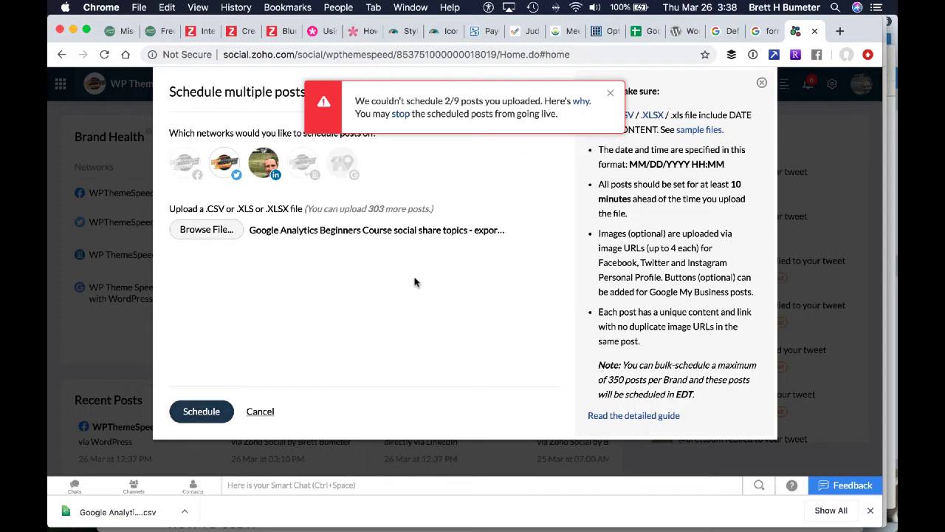
Download the error report for the unscheduled posts, open it in Atom, and examine the full error text on both lines
left_click(581, 103)
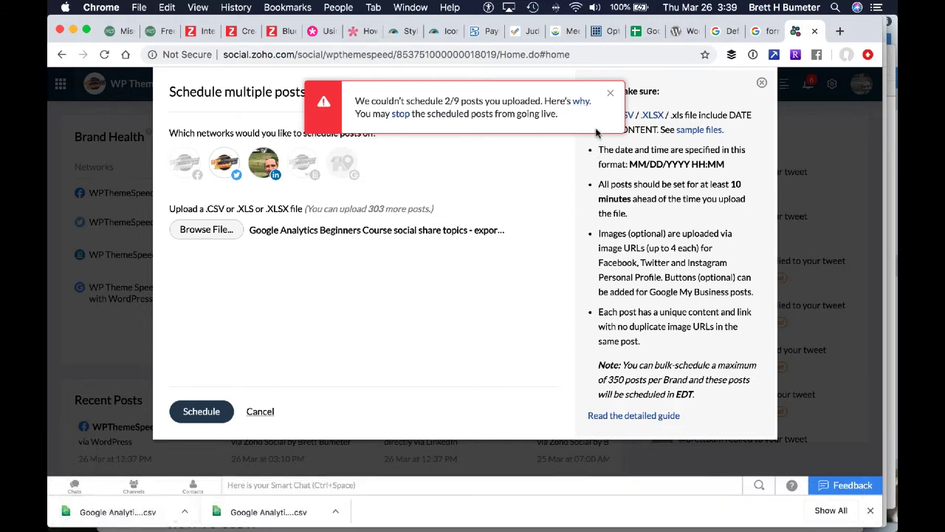
left_click(150, 511)
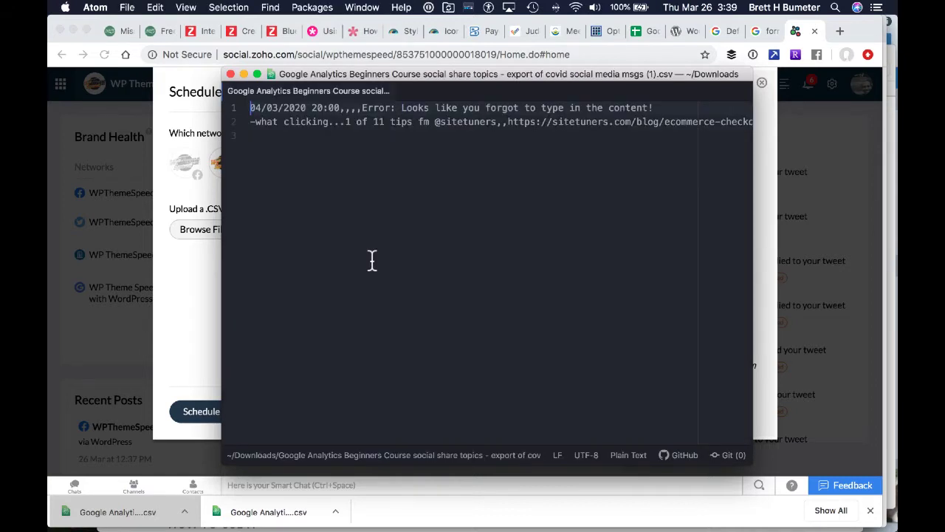
key("Right")
key("Right")
key("Right")
key("Right")
key("Right")
key("Right")
key("Right")
key("Right")
key("Right")
key("Right")
key("Right")
key("Right")
key("Right")
key("Right")
key("Right")
key("Right")
key("Right")
key("Right")
key("Right")
key("Right")
key("Right")
key("Right")
key("Right")
key("Right")
key("Right")
key("Right")
key("Right")
key("Right")
key("Right")
key("Right")
key("Right")
key("Right")
key("Right")
key("Right")
key("Right")
key("Right")
key("Right")
key("Right")
key("Right")
key("Right")
key("Right")
key("Right")
key("Right")
key("Right")
key("Right")
key("Right")
key("Right")
key("Right")
key("Right")
key("Right")
key("Right")
key("Right")
key("Right")
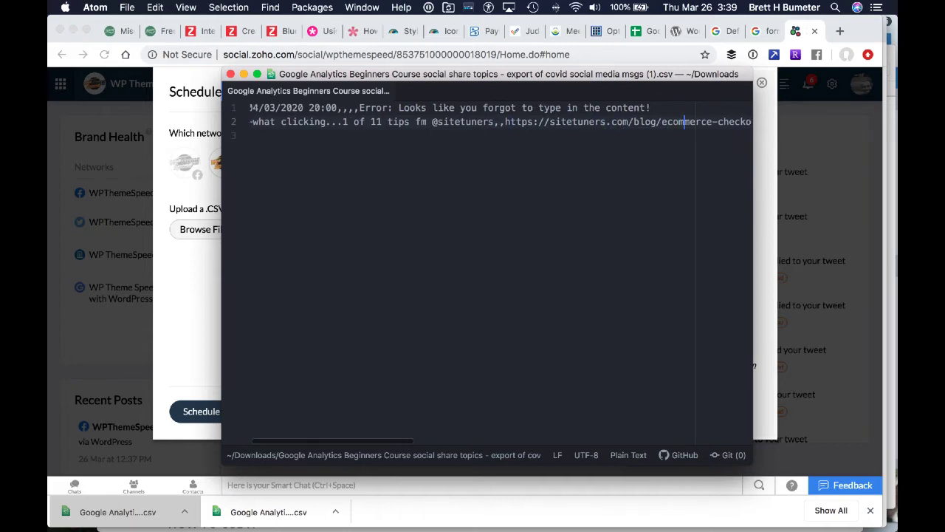
key("Right")
key("Right")
key("Right")
key("Right")
key("Right")
key("Right")
key("Right")
key("Right")
key("Right")
key("Right")
key("Right")
key("Right")
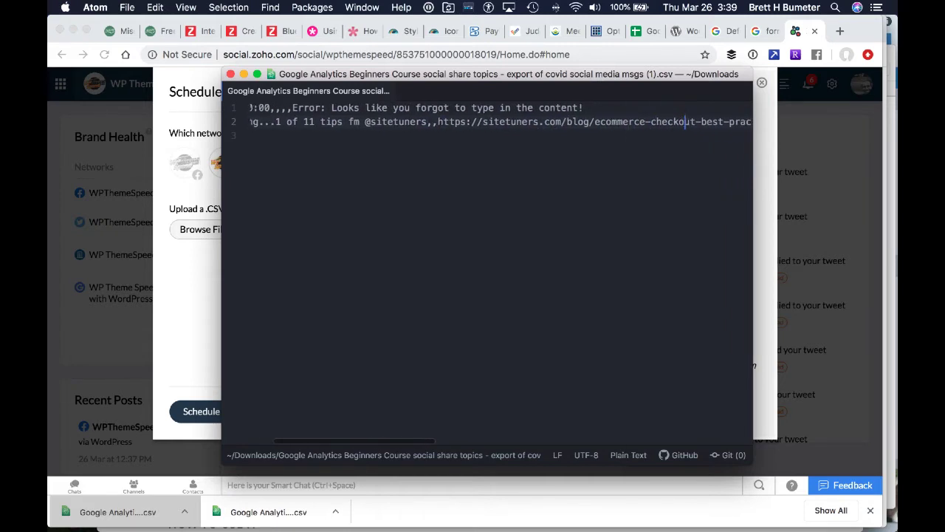
key("Right")
key("Right")
key("Right")
key("Right")
key("Right")
key("Right")
key("Right")
key("Right")
key("Right")
key("Right")
key("Right")
key("Right")
key("Right")
key("Right")
key("Right")
key("Right")
key("Right")
key("Right")
key("Right")
key("Right")
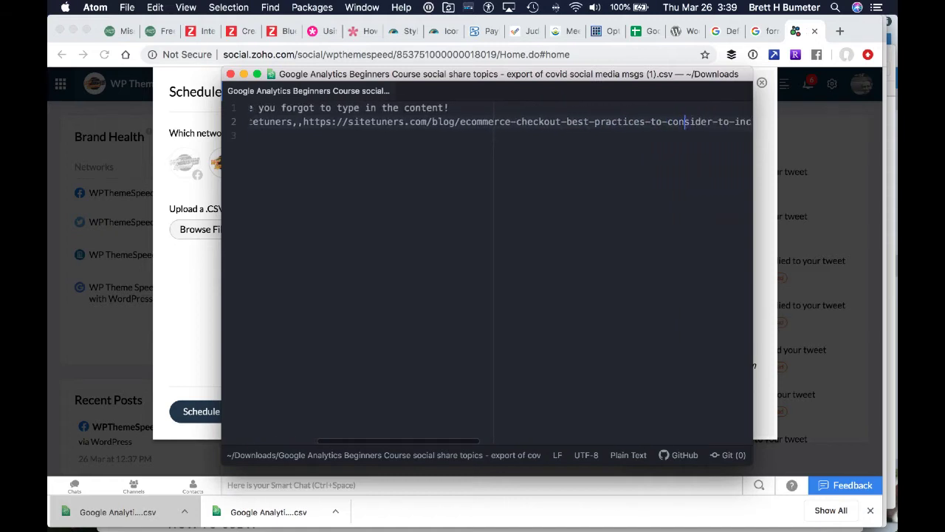
key("Right")
key("Right")
key("Right")
key("Right")
key("Right")
key("Right")
key("Right")
key("Right")
key("Right")
key("Right")
key("Right")
key("Right")
key("Right")
key("Right")
key("Right")
key("Right")
key("Right")
key("Right")
key("Right")
key("Right")
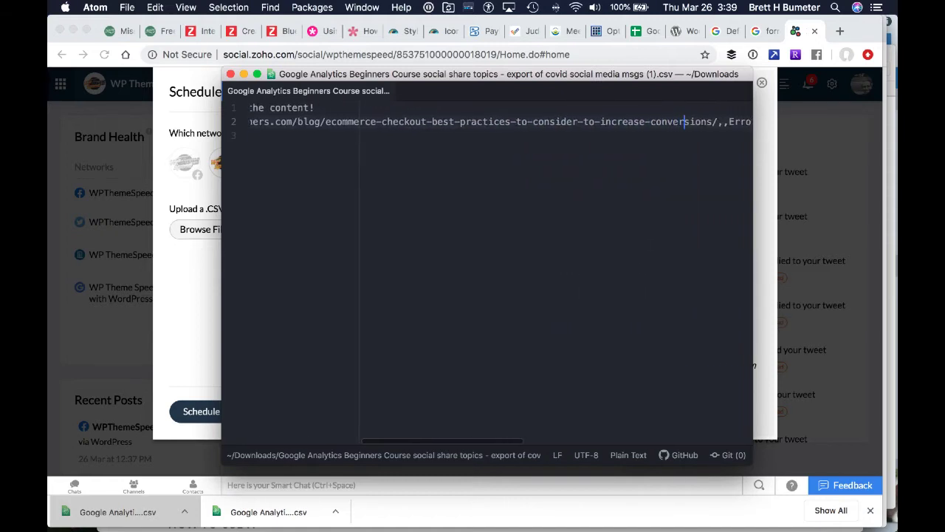
key("Right")
key("Right")
key("Right")
key("Right")
key("Right")
key("Right")
key("Right")
key("Right")
key("Right")
key("Right")
key("Right")
key("Right")
key("Right")
key("Right")
key("Right")
key("Right")
key("Right")
key("Right")
key("Right")
key("Right")
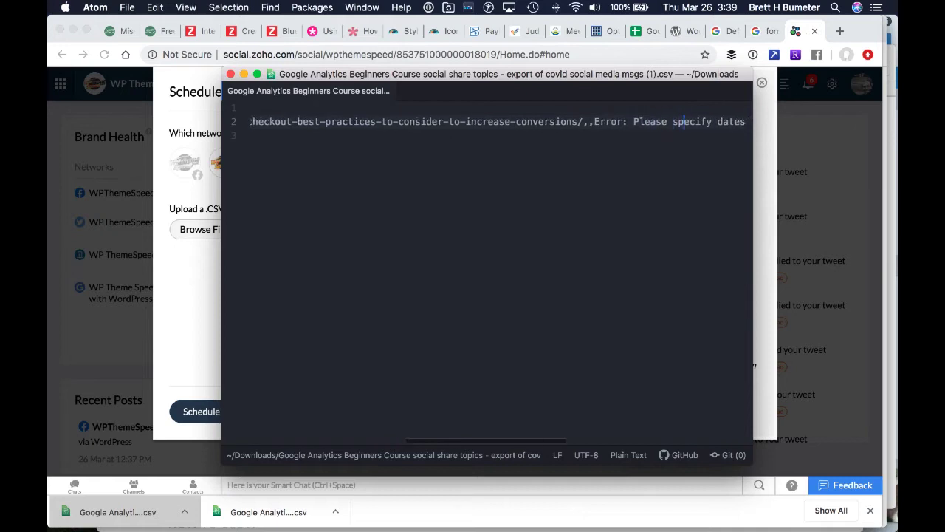
key("Right")
key("Right")
key("Right")
key("Right")
key("Right")
key("Right")
key("Right")
key("Right")
key("Right")
key("Right")
key("Right")
key("Right")
key("Right")
key("Right")
key("Right")
key("Right")
key("Right")
key("Right")
key("Right")
key("Right")
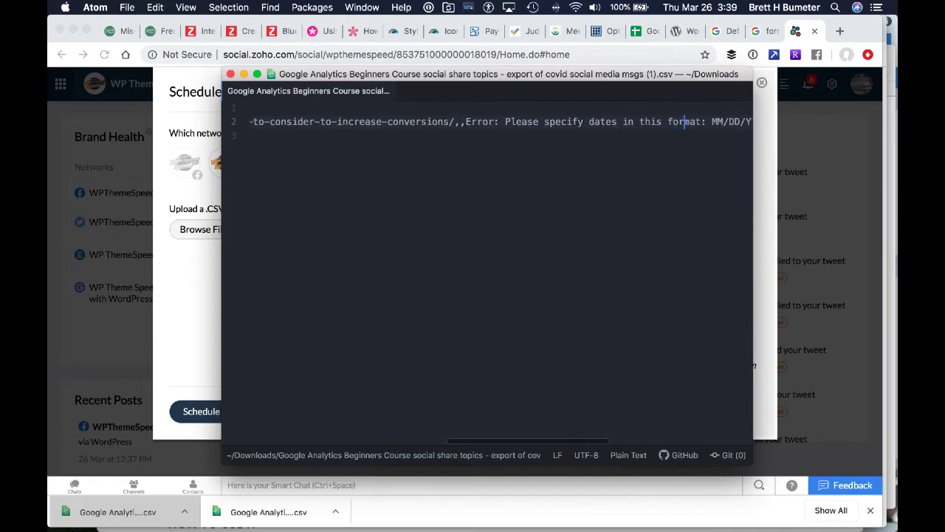
key("Right")
key("Right")
key("Right")
key("Right")
key("Right")
key("Right")
key("Right")
key("Right")
key("Right")
key("Right")
key("Right")
key("Right")
key("Right")
key("Right")
key("Right")
key("Right")
key("Right")
key("Right")
key("Right")
key("Right")
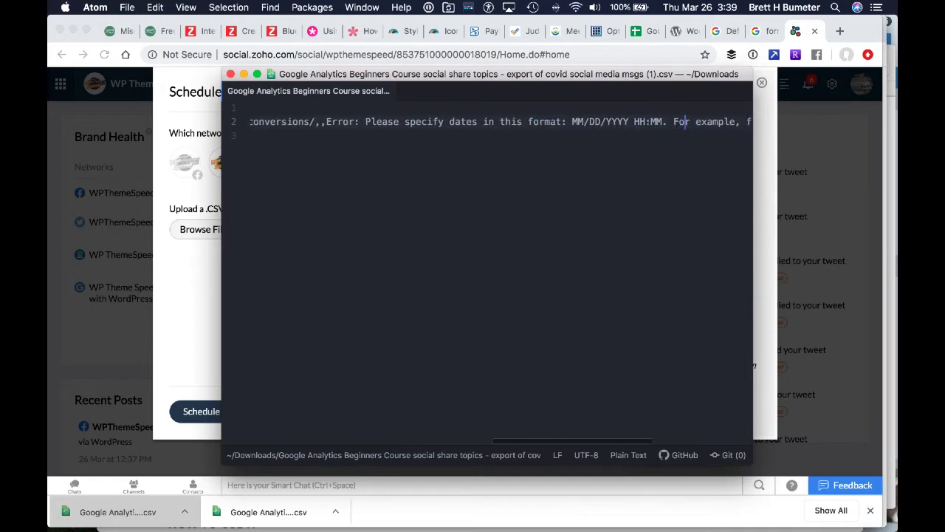
key("Right")
key("Right")
key("Right")
key("Right")
key("Right")
key("Right")
key("Right")
key("Right")
key("Right")
key("Right")
key("Right")
key("super+Right")
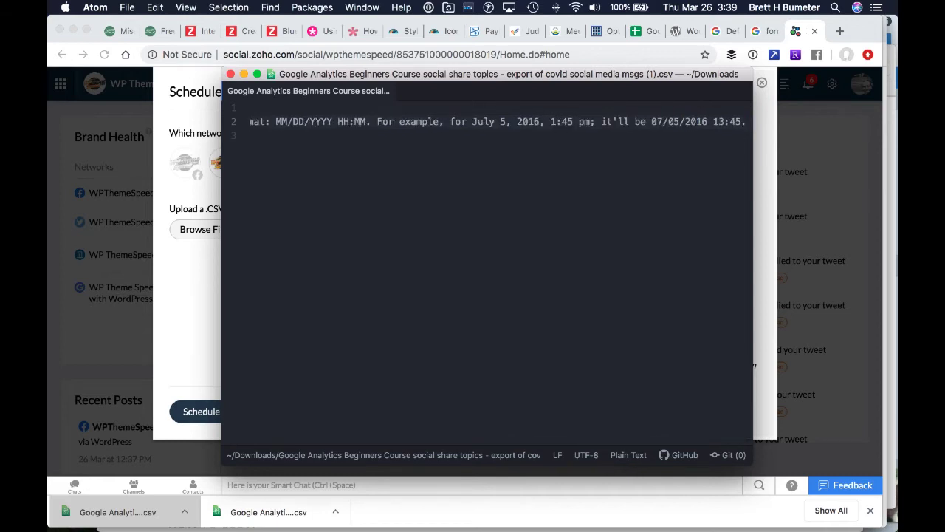
key("super+BackSpace")
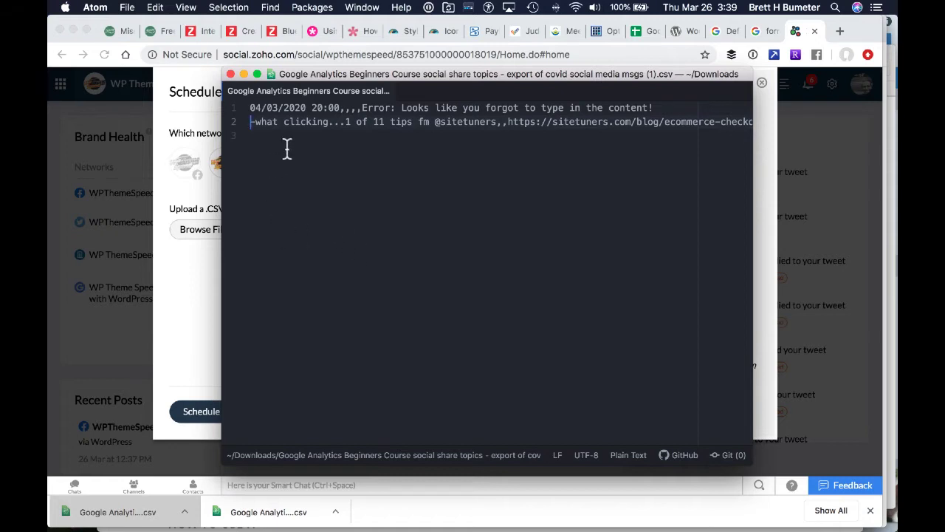
left_click(344, 107)
left_click_drag(344, 108, 434, 108)
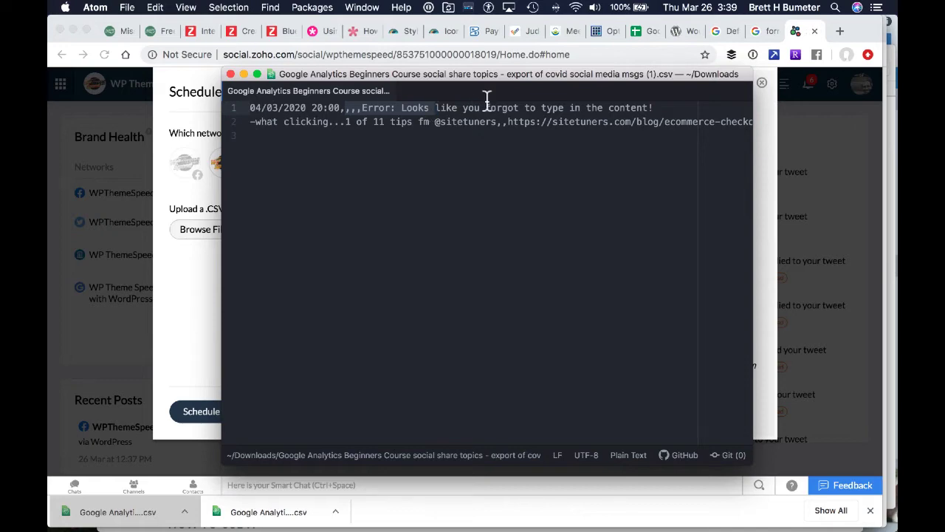
Switch to the Google Sheets schedule and compare row 8's date-time and multi-line message with the error report
key("super+Tab")
mouse_move(501, 529)
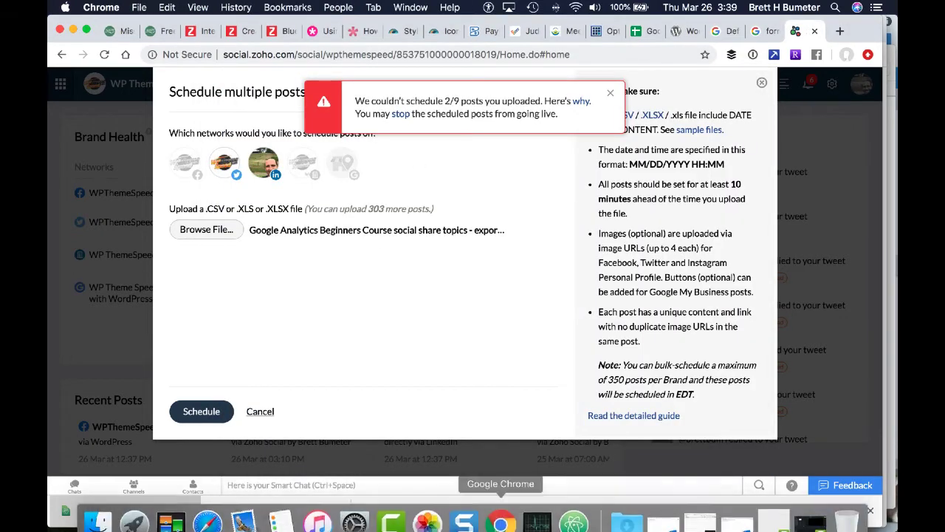
left_click(642, 34)
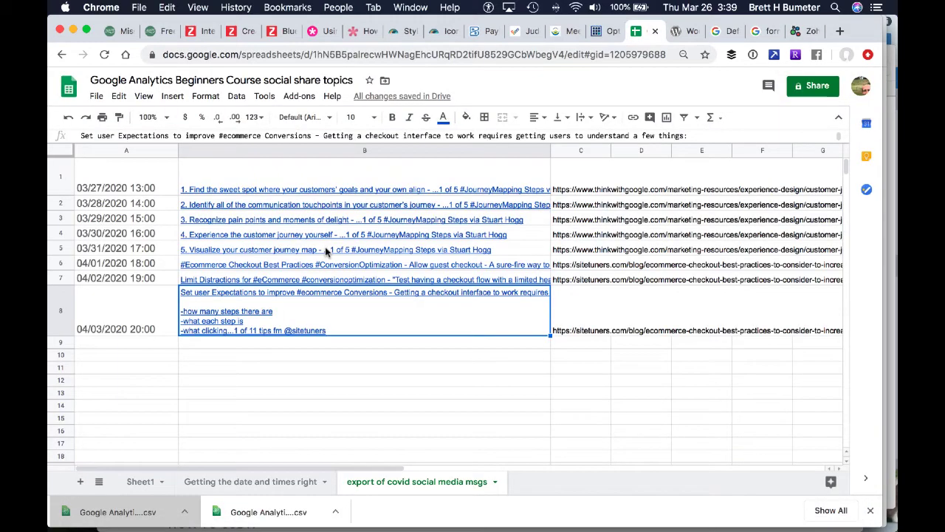
left_click(126, 304)
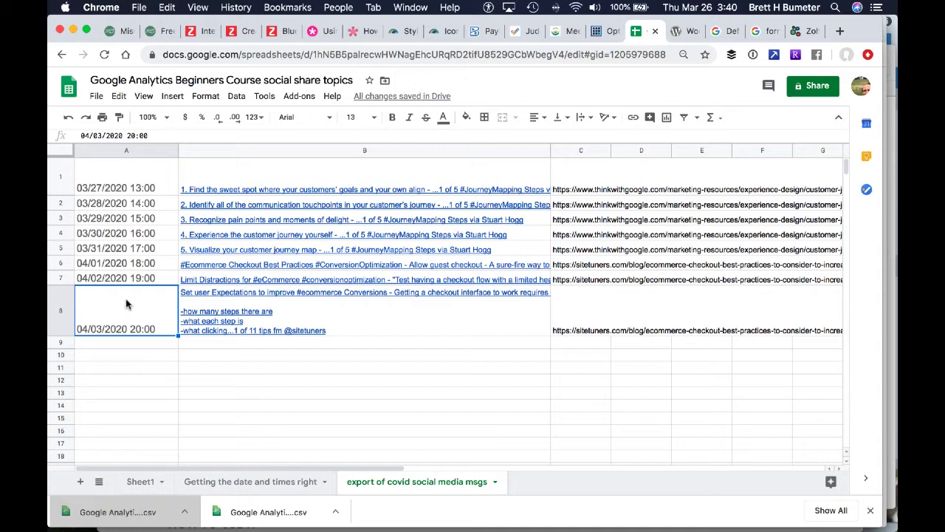
key("super+Tab")
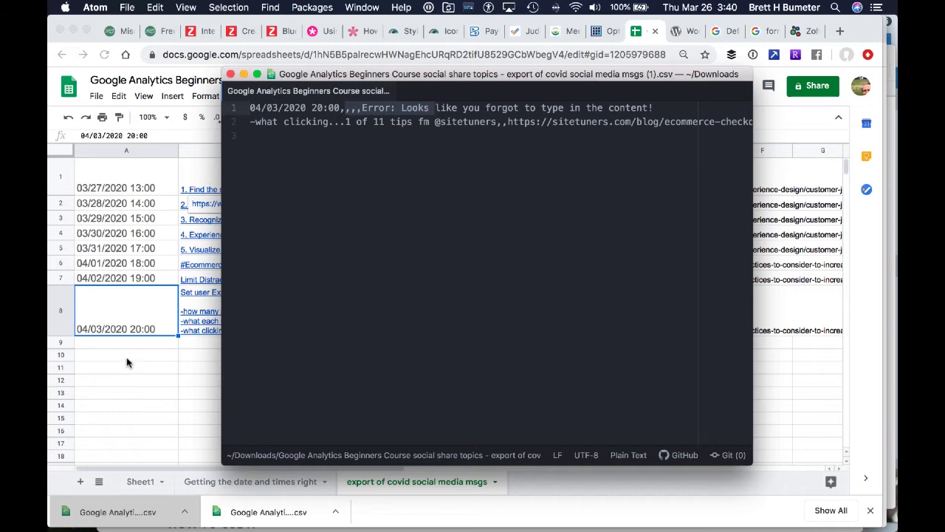
key("super+Tab")
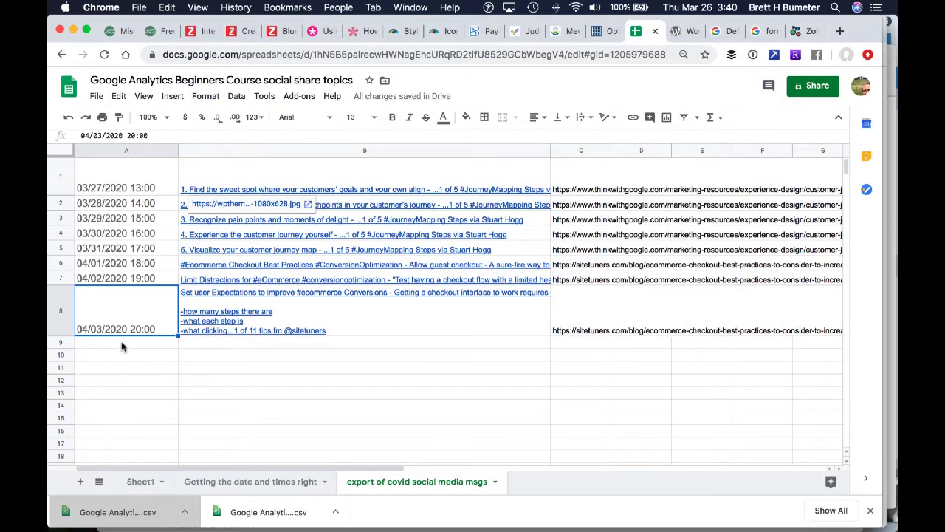
left_click(404, 318)
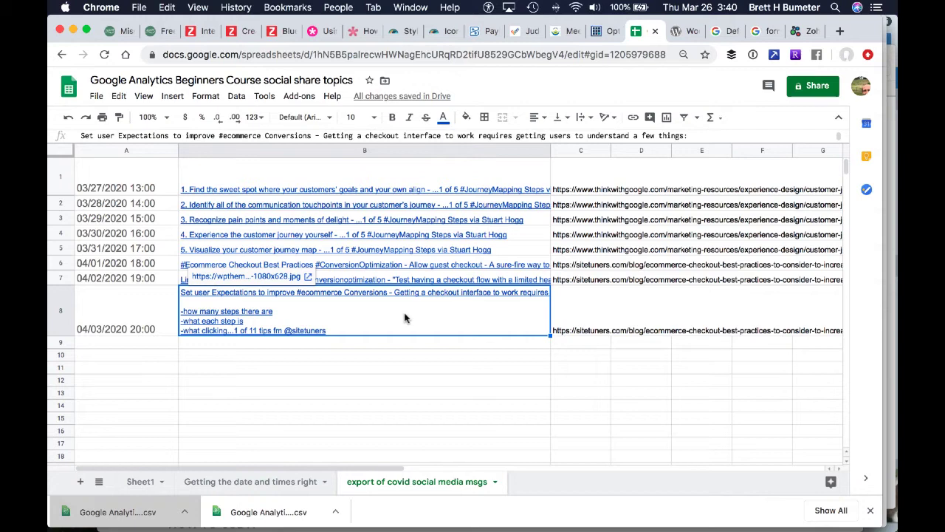
Duplicate the "export of covid social media msgs" sheet
left_click(60, 278)
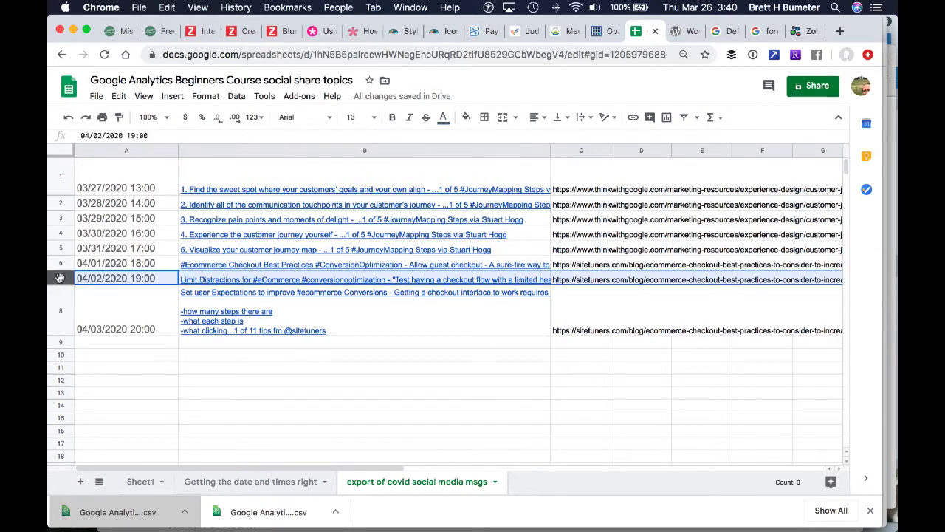
right_click(419, 484)
left_click(411, 293)
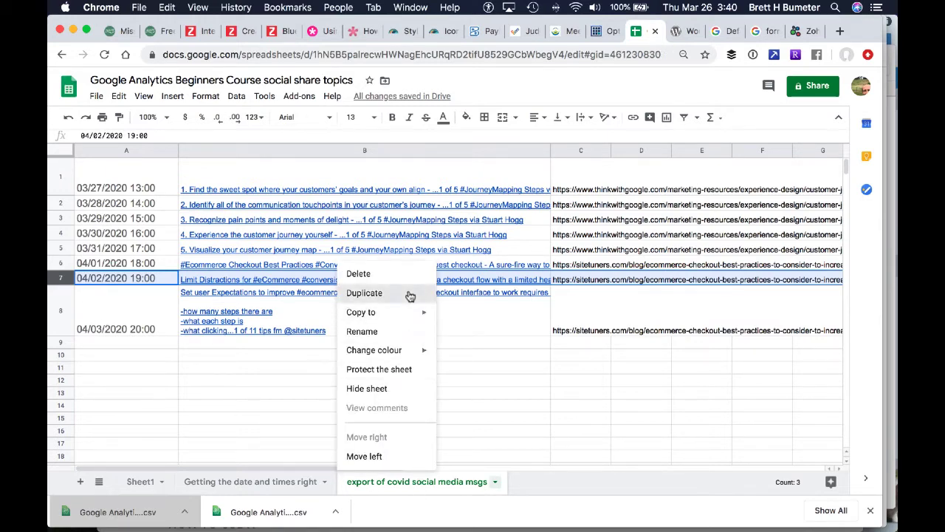
Delete rows 1 to 7 from the copied sheet, keeping only the 04/03/2020 20:00 post
left_click(61, 180)
left_click_drag(62, 181, 62, 279)
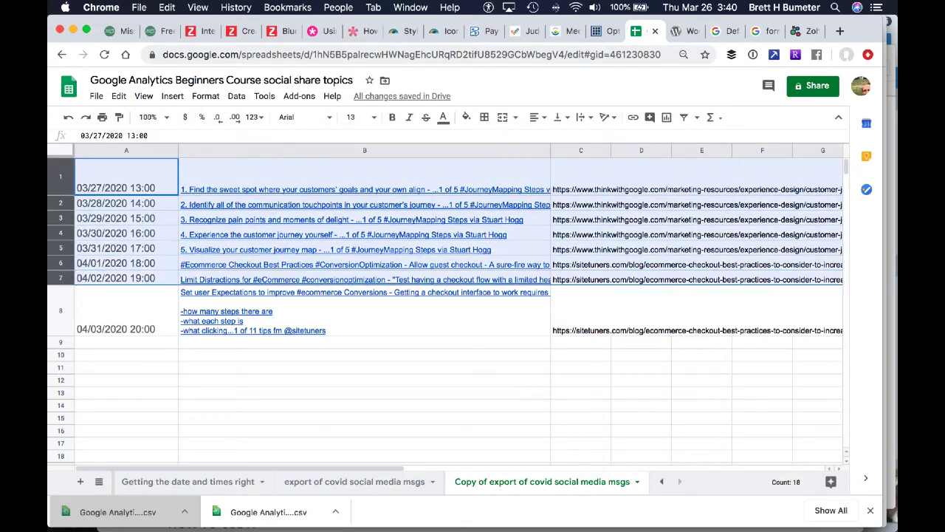
key("Delete")
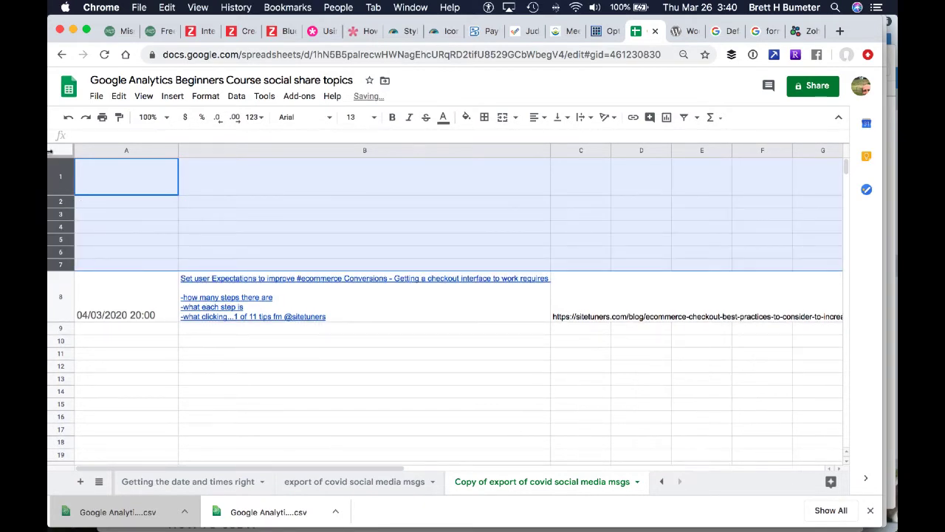
right_click(59, 175)
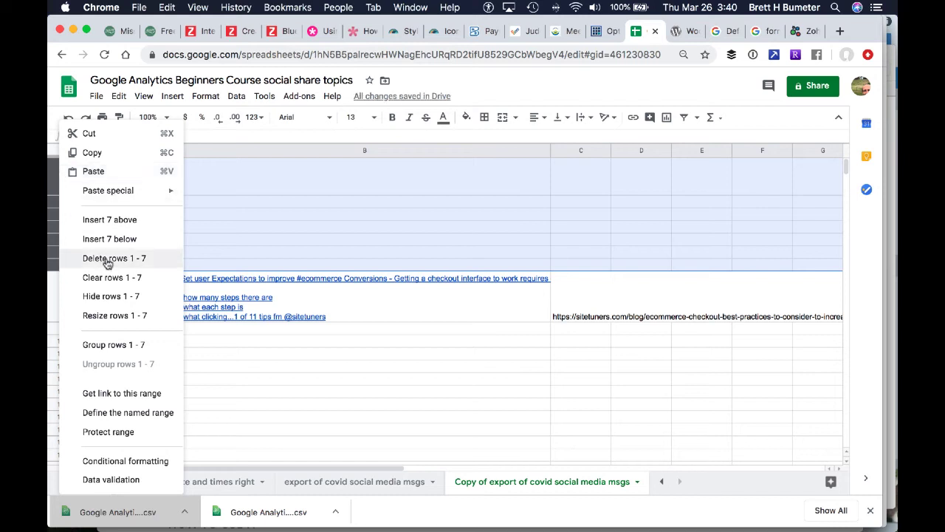
left_click(107, 260)
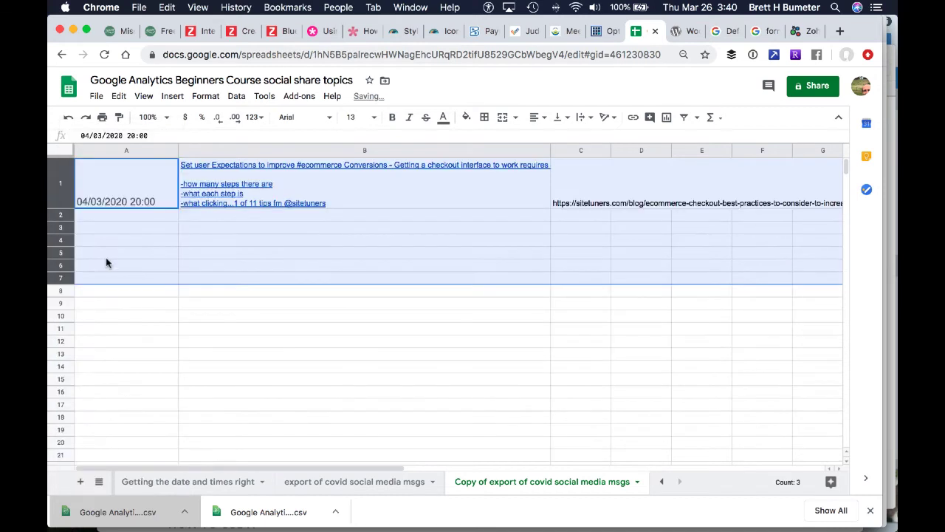
Enlarge the formula bar for B1's message and join "how many steps there are," to its first line, removing the blank line and leading dash
left_click(414, 194)
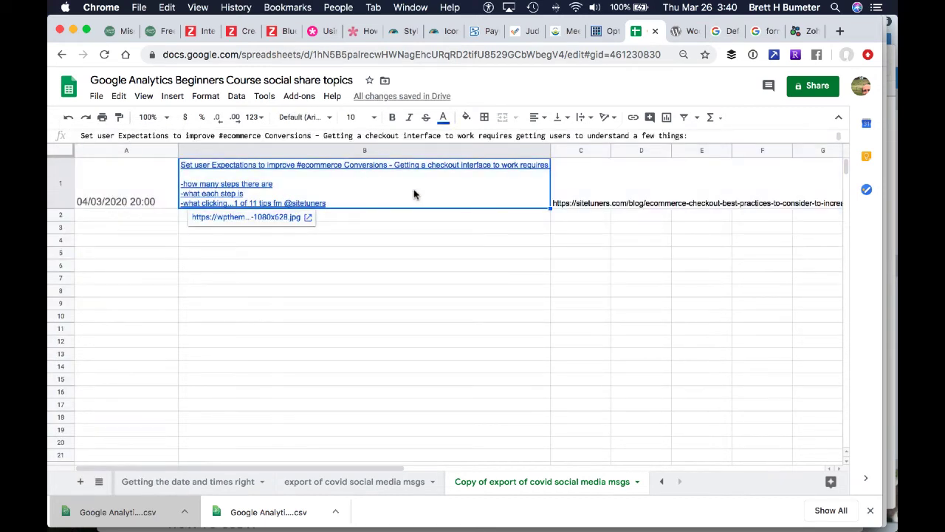
left_click(354, 136)
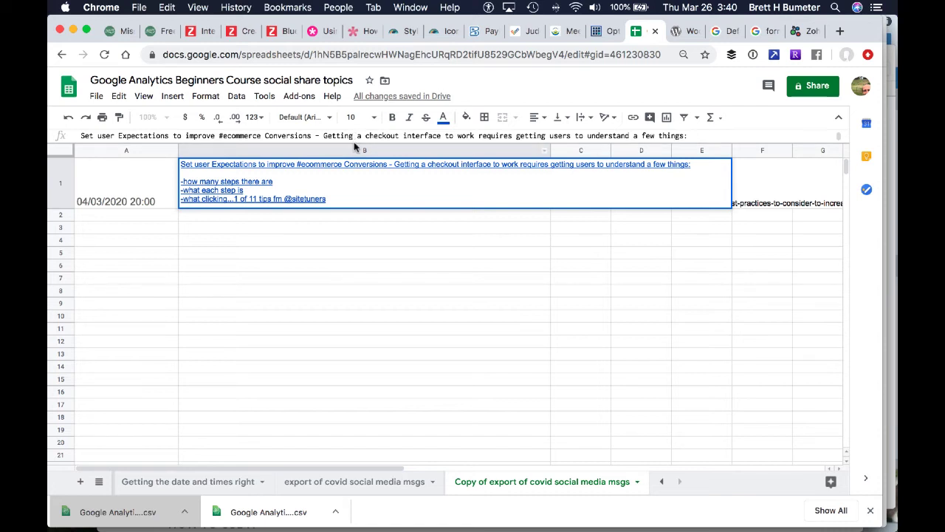
left_click_drag(354, 144, 364, 249)
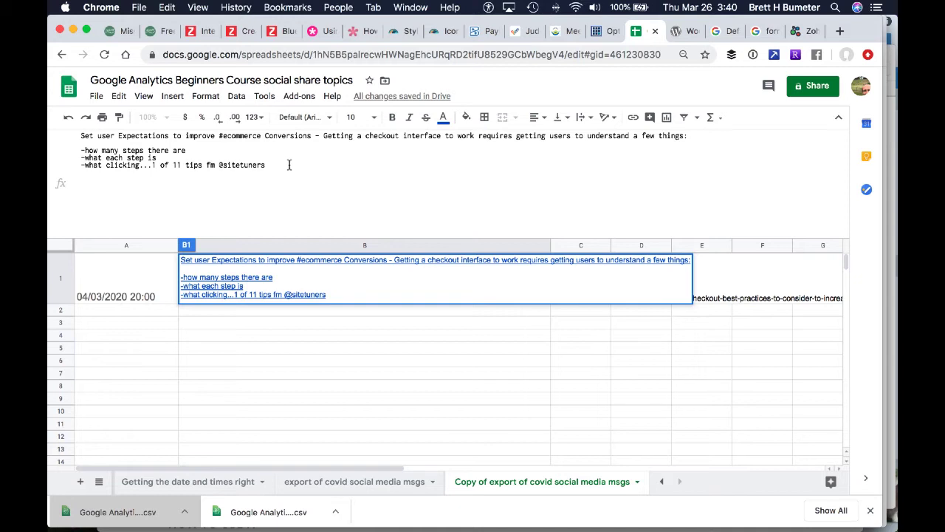
key("Up")
key("Delete")
key("BackSpace")
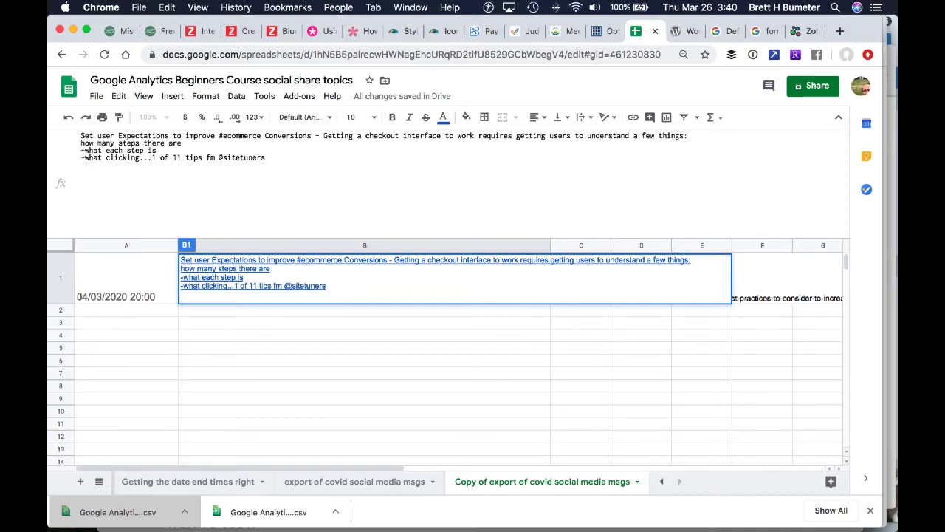
key("BackSpace")
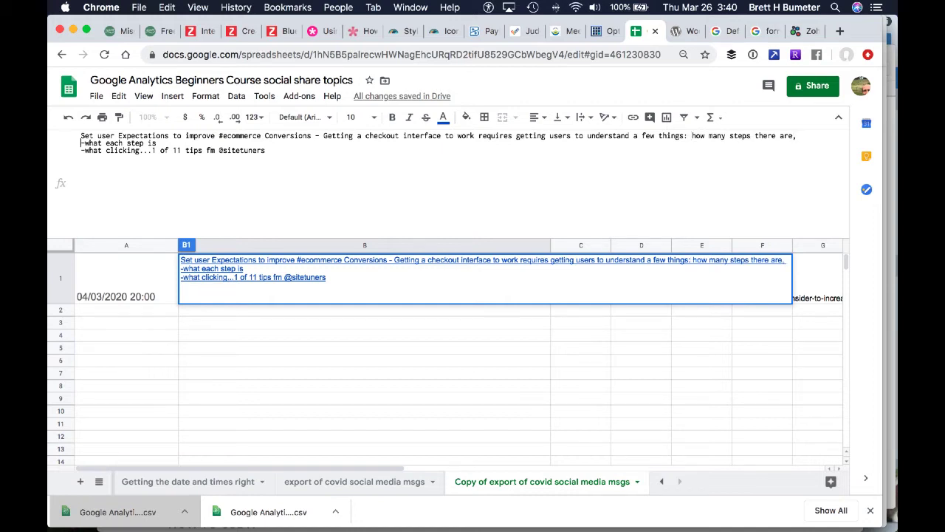
key("Delete")
key("BackSpace")
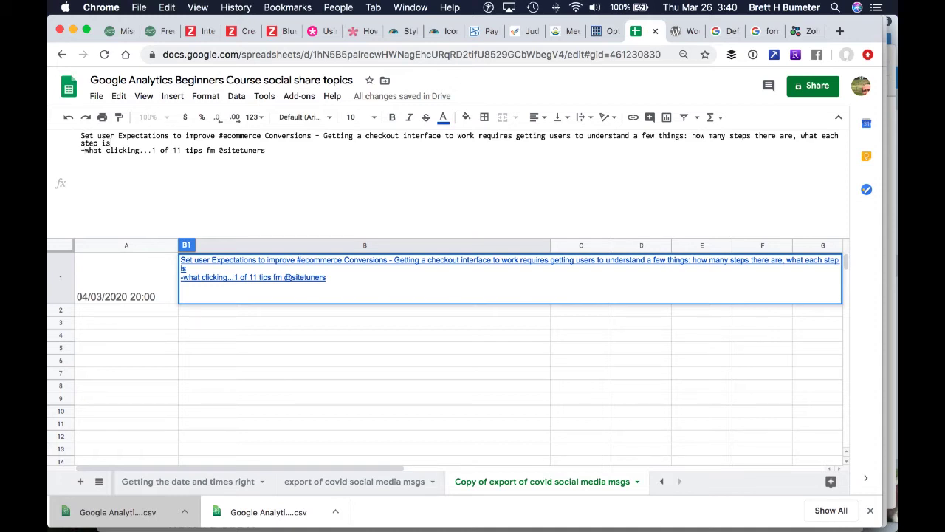
key("Delete")
key("BackSpace")
type(",")
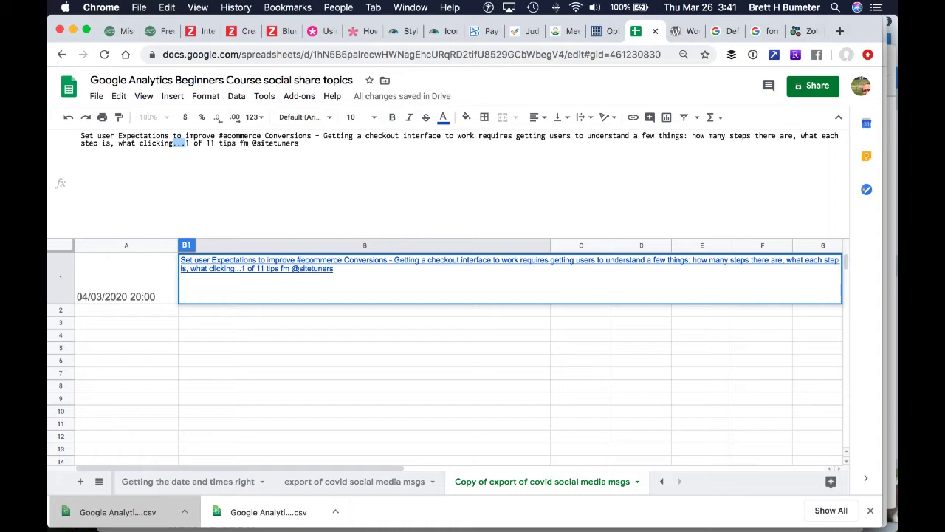
key("shift+Left")
left_click(407, 389)
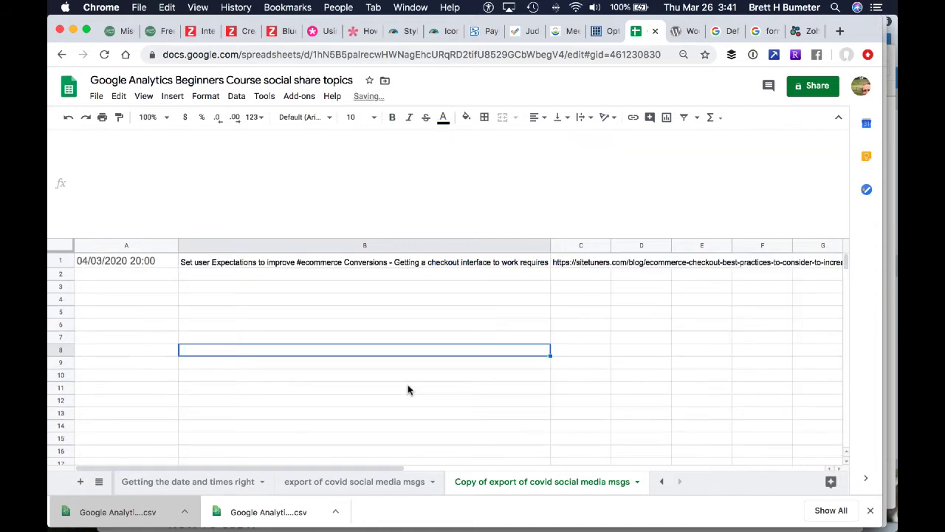
Download the current sheet as a comma-separated values (.csv) file
left_click(96, 97)
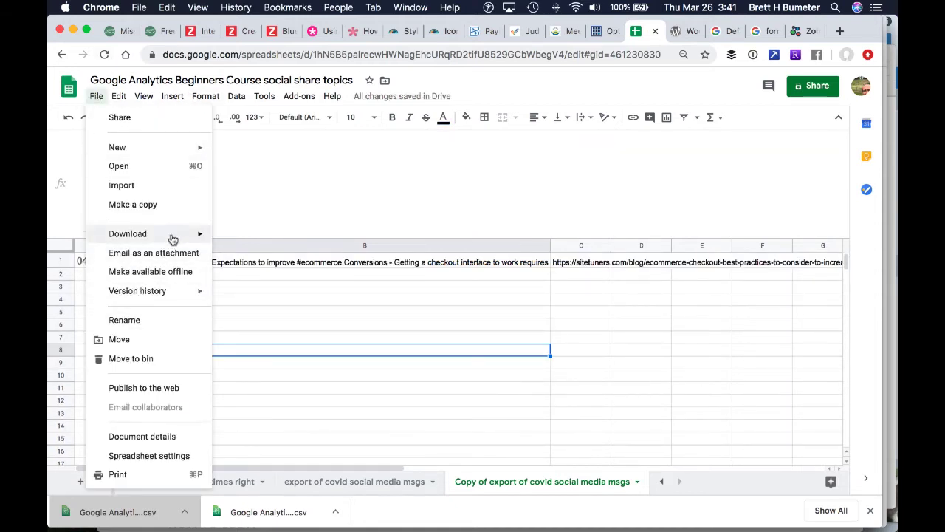
mouse_move(174, 235)
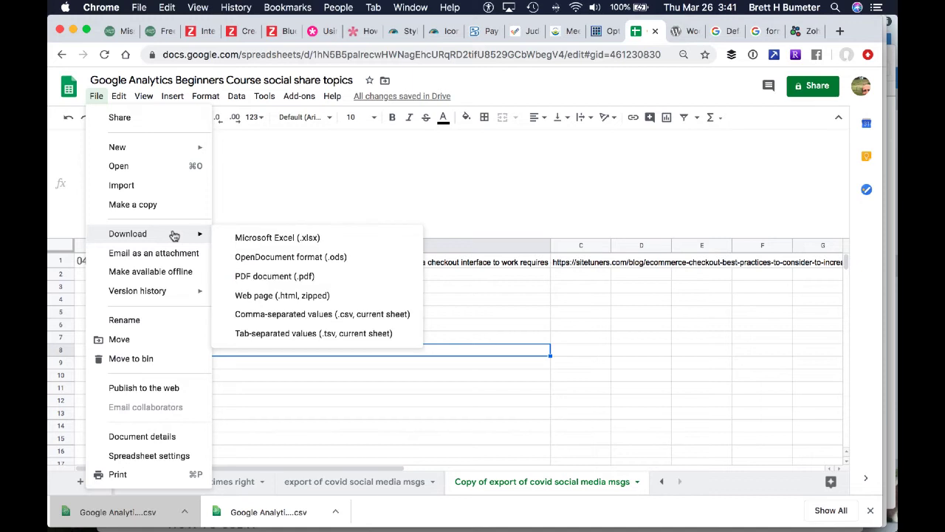
left_click(316, 315)
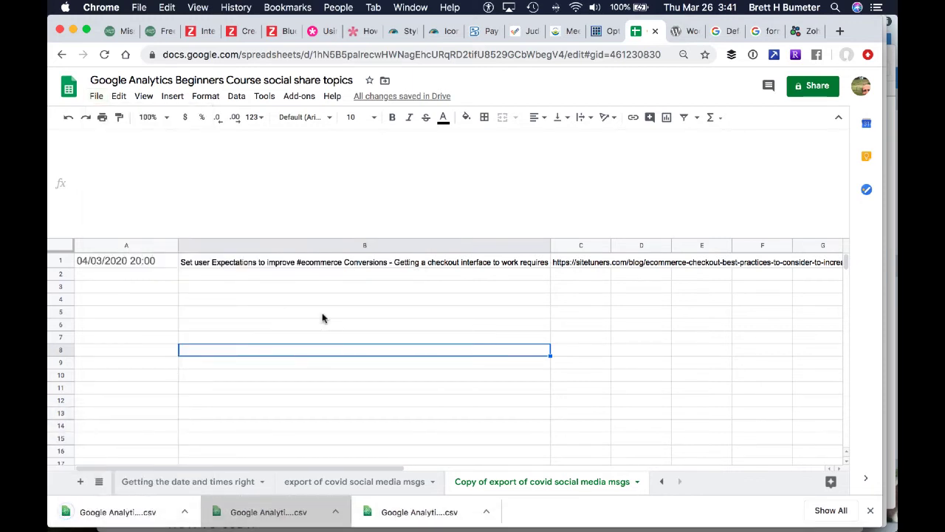
Switch to Zoho Social's bulk scheduling dialog and dismiss the error notice about the unscheduled posts
key("super+Tab")
key("super+Tab")
left_click(806, 36)
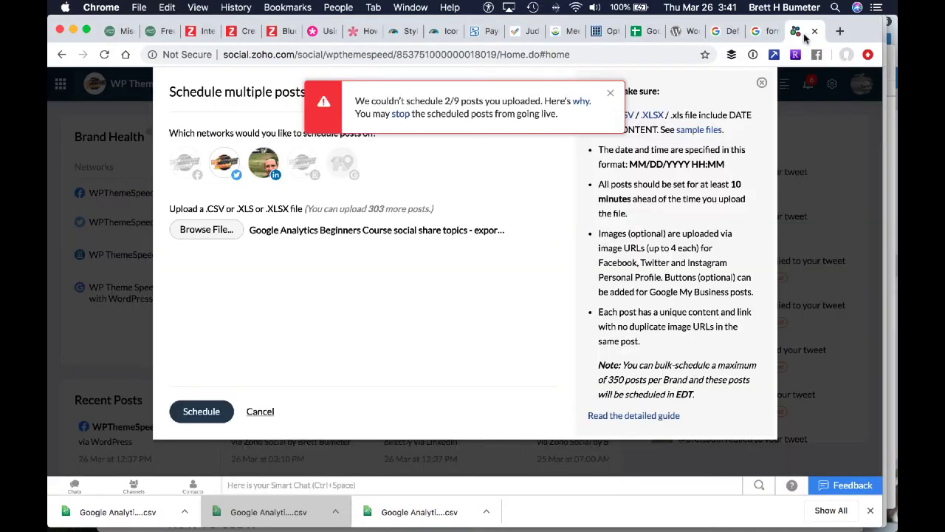
left_click(611, 95)
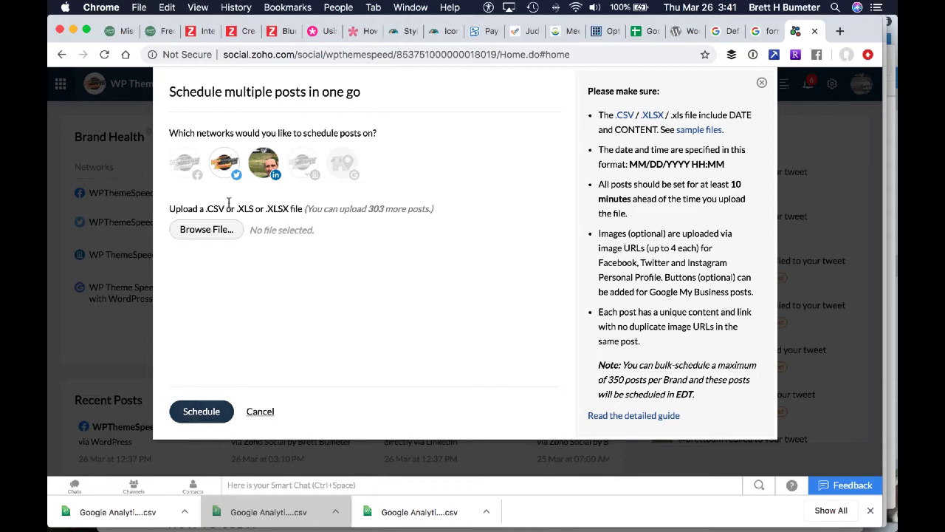
Upload the newest "Copy of export of covid social media msgs" CSV, schedule its post for Twitter and LinkedIn, and dismiss the notice
left_click(207, 229)
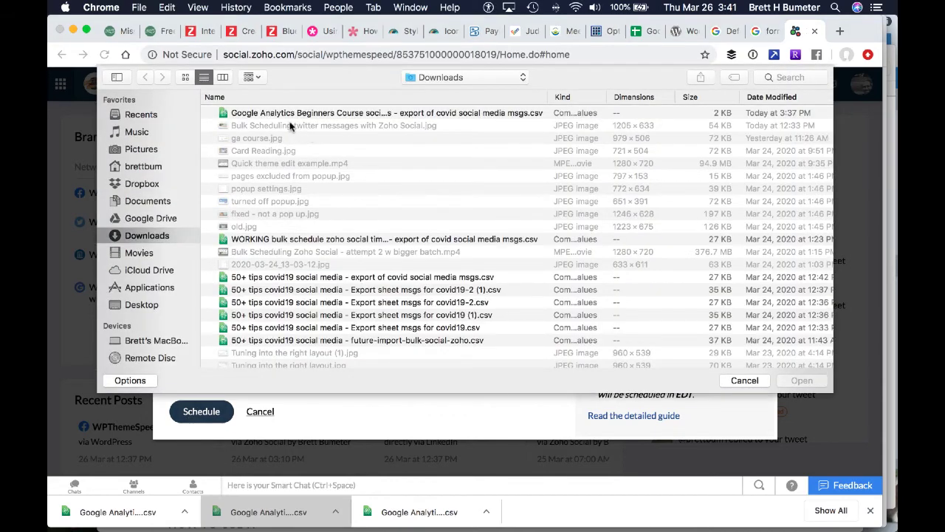
left_click(289, 114)
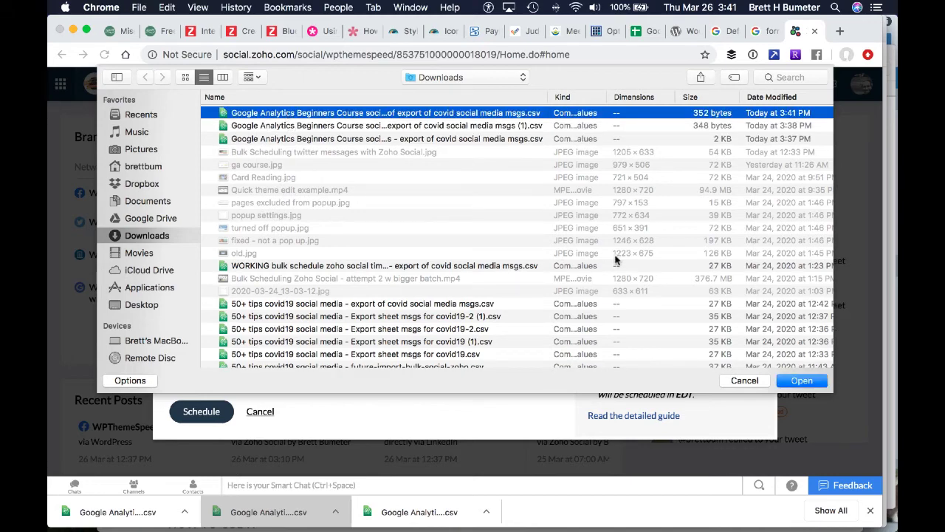
left_click(802, 380)
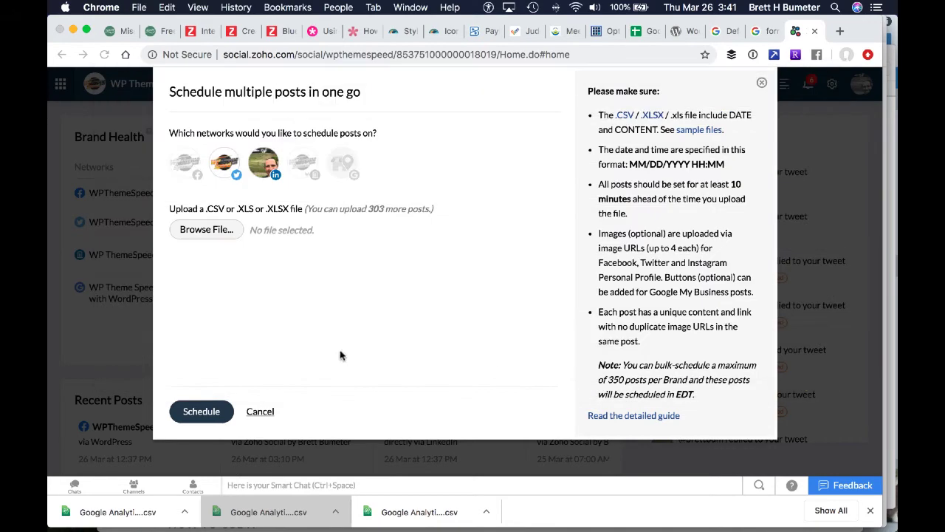
left_click(206, 409)
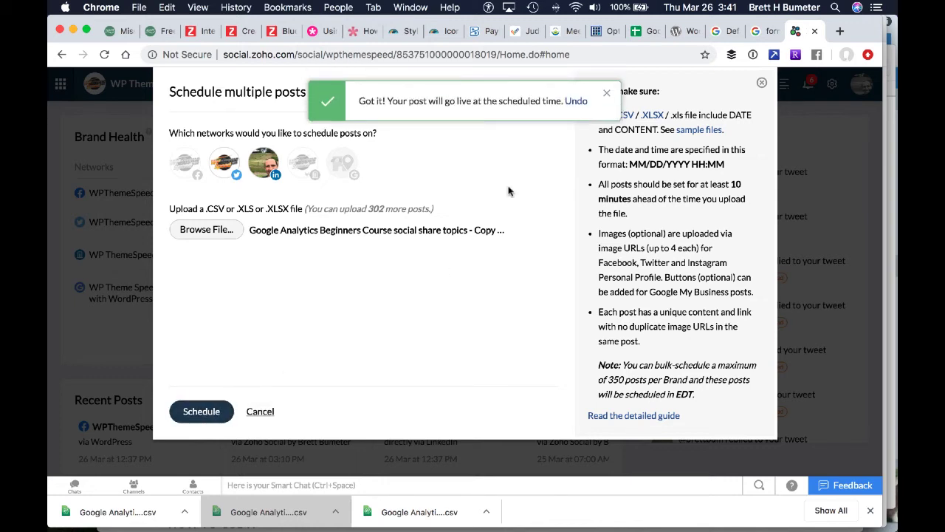
left_click(608, 97)
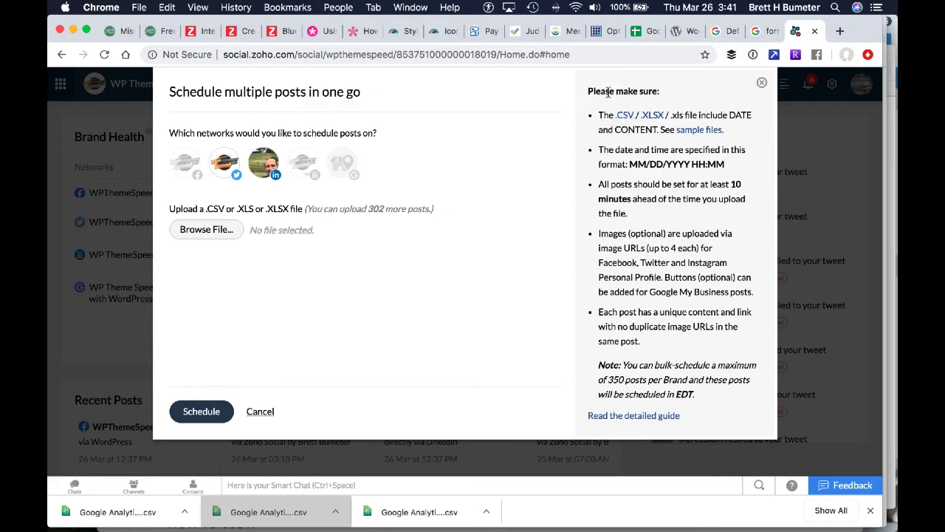
Close the bulk scheduling dialog and view the brand's posts in the calendar
left_click(761, 82)
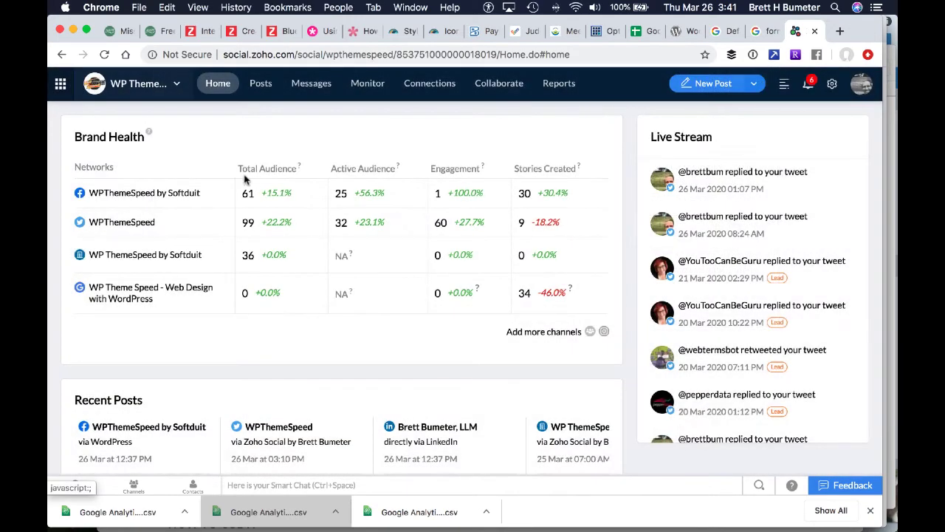
left_click(269, 88)
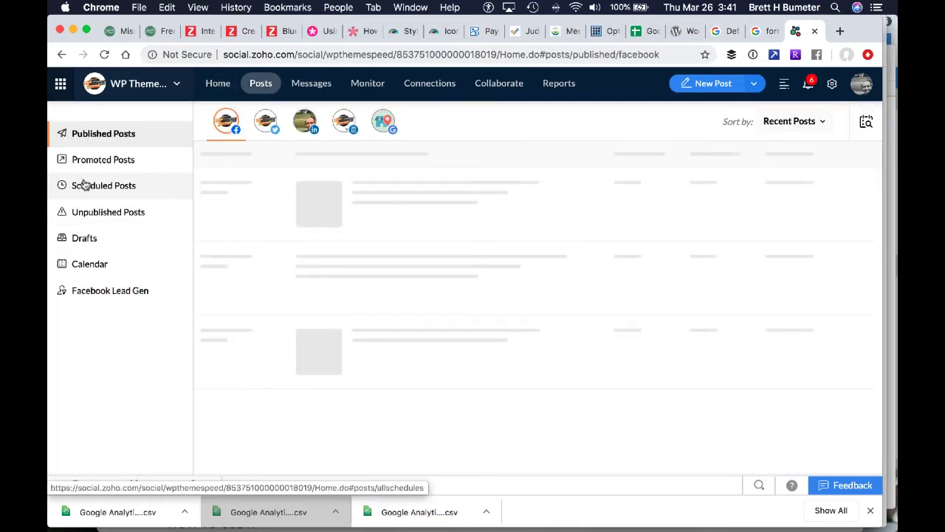
left_click(91, 266)
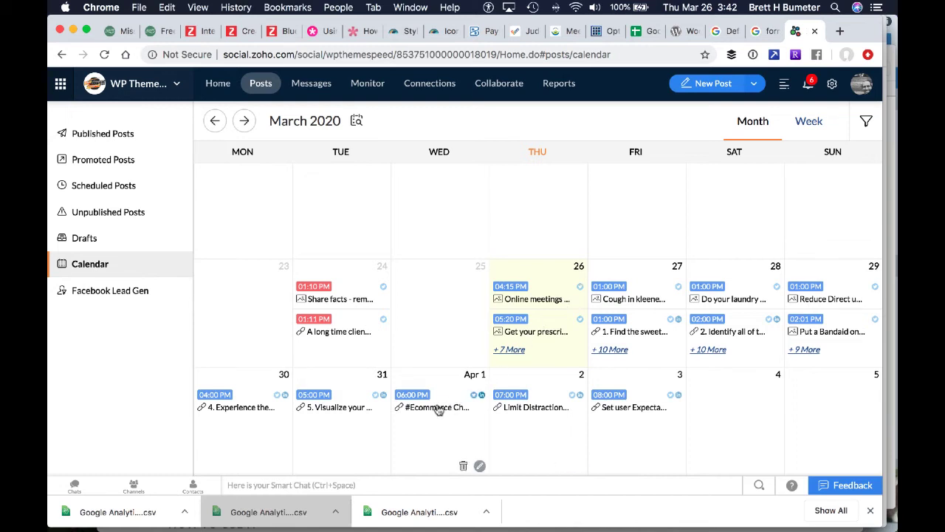
Examine the scheduled posts list through early April for the bulk-scheduled Twitter and LinkedIn posts, including the 03 Apr 2020 ecommerce message
left_click(106, 188)
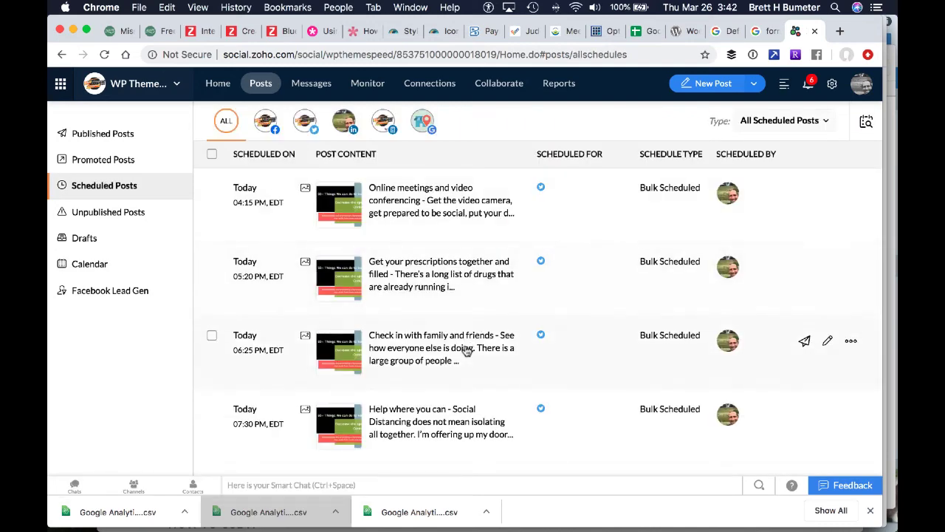
scroll(466, 352, "down", 8)
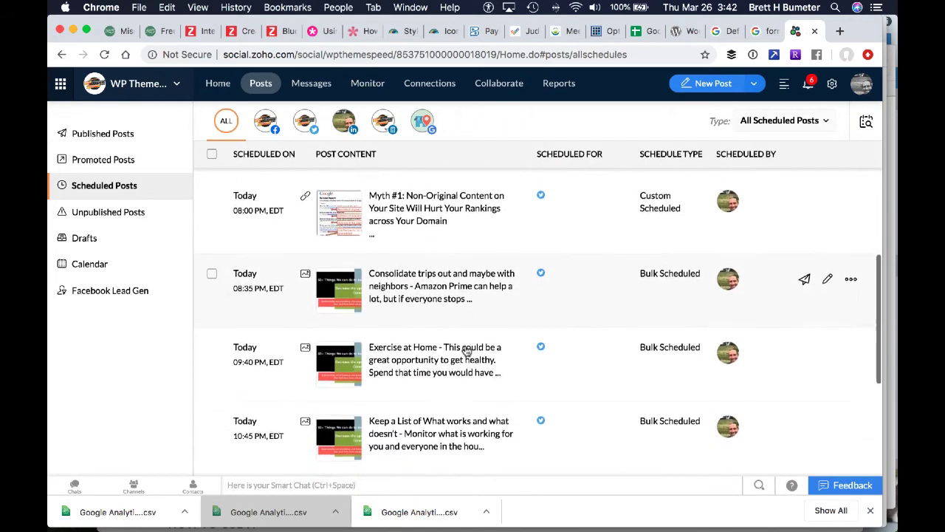
scroll(467, 352, "down", 8)
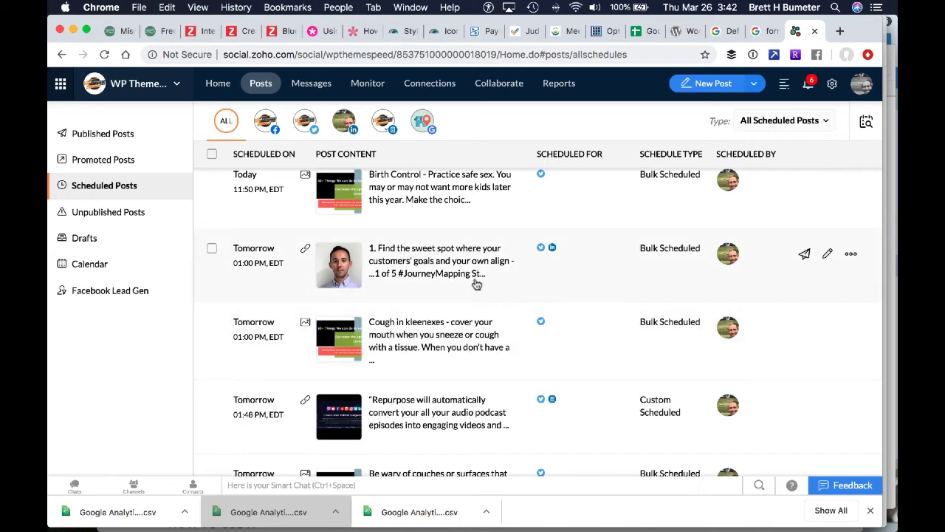
scroll(476, 285, "down", 10)
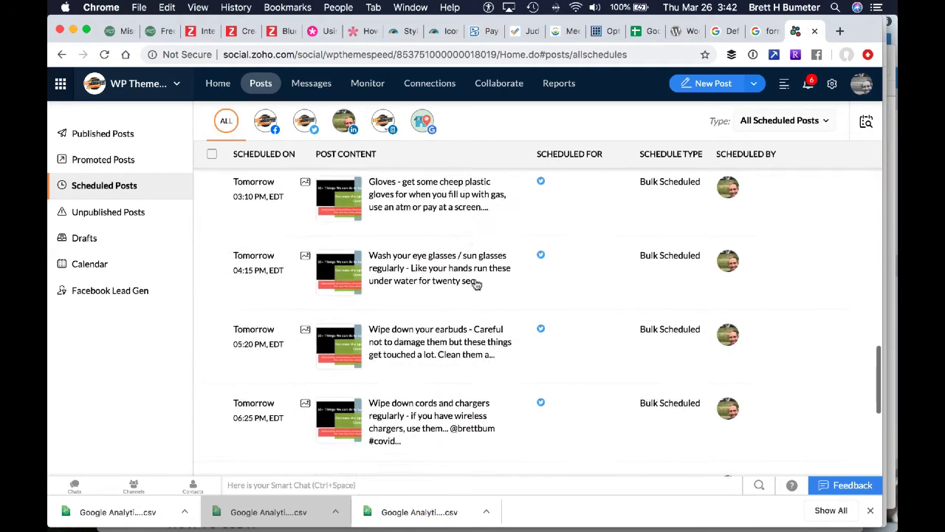
scroll(477, 285, "down", 12)
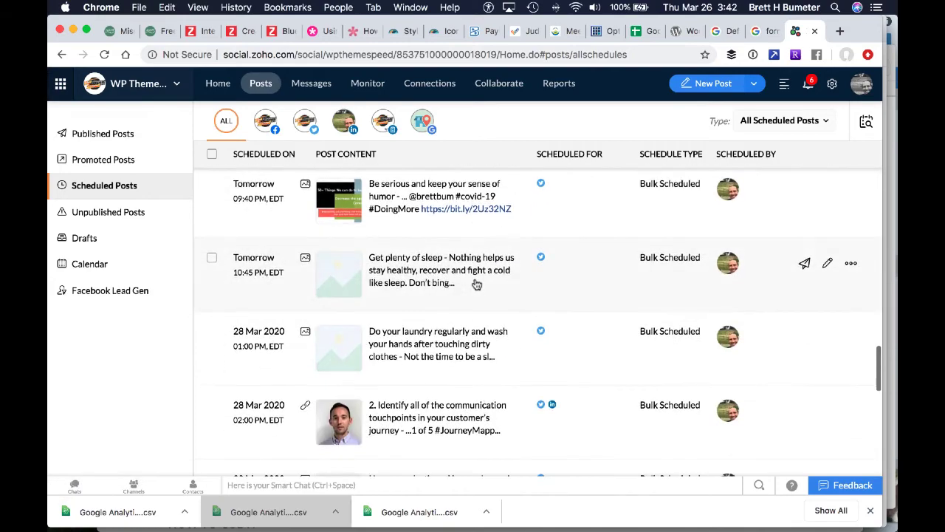
scroll(476, 284, "down", 3)
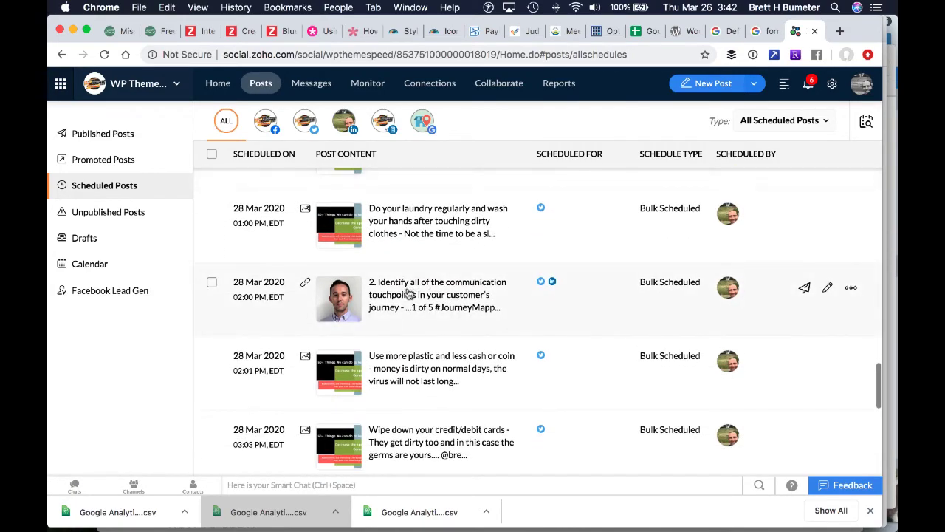
scroll(482, 314, "down", 16)
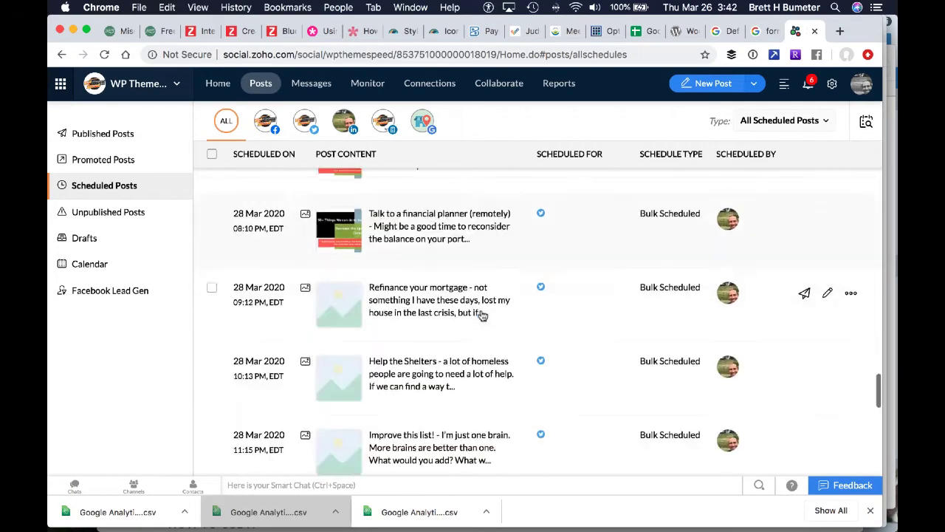
scroll(481, 314, "down", 2)
scroll(482, 314, "down", 8)
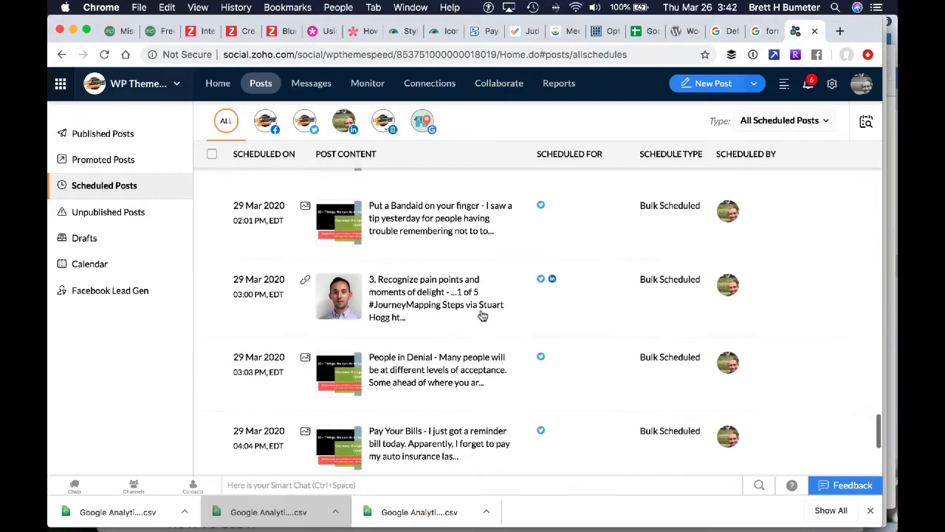
scroll(511, 316, "down", 9)
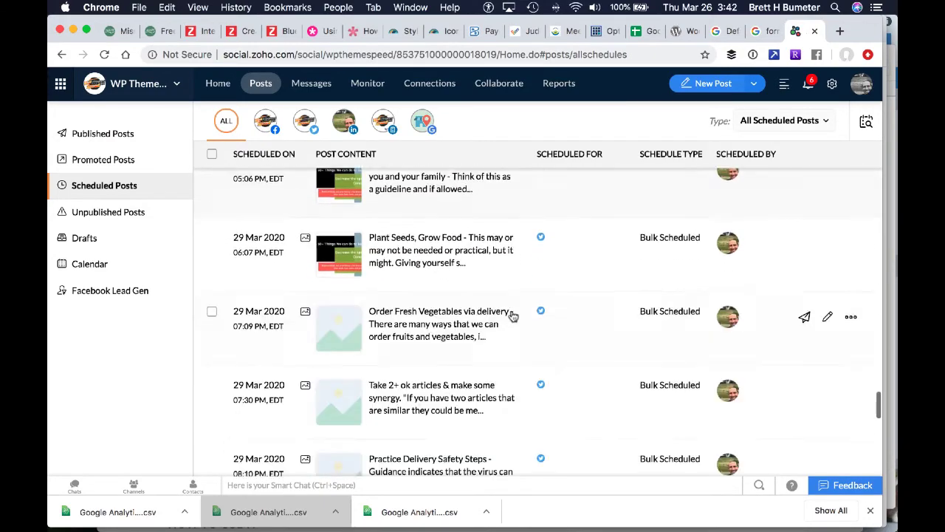
scroll(513, 316, "down", 5)
scroll(514, 316, "up", 2)
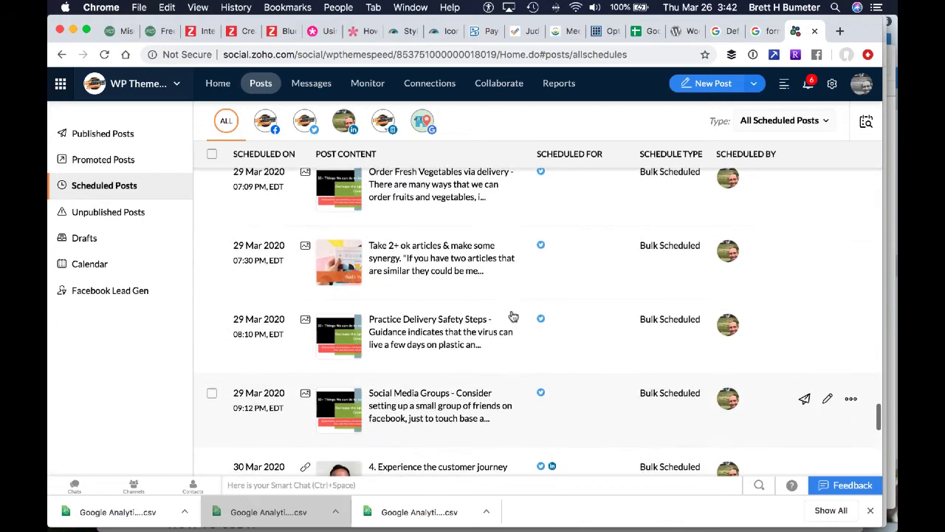
scroll(513, 316, "down", 9)
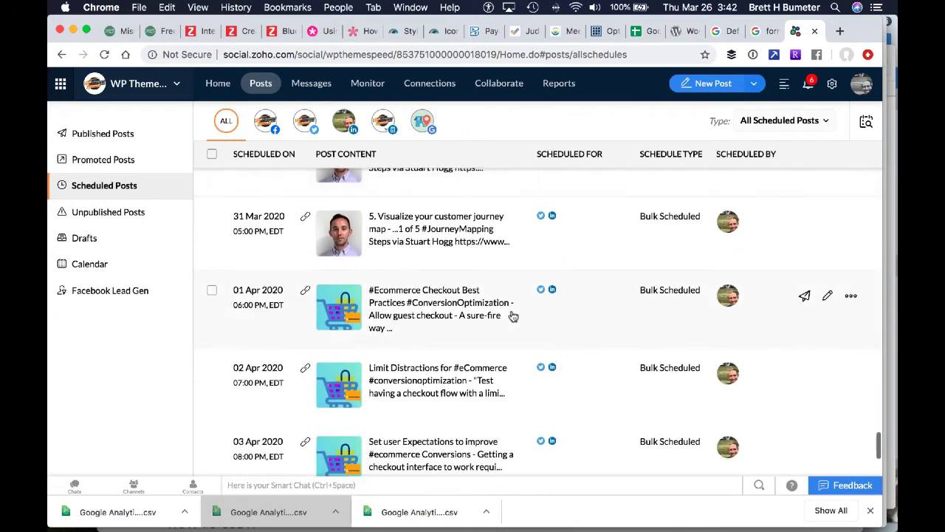
scroll(511, 338, "down", 2)
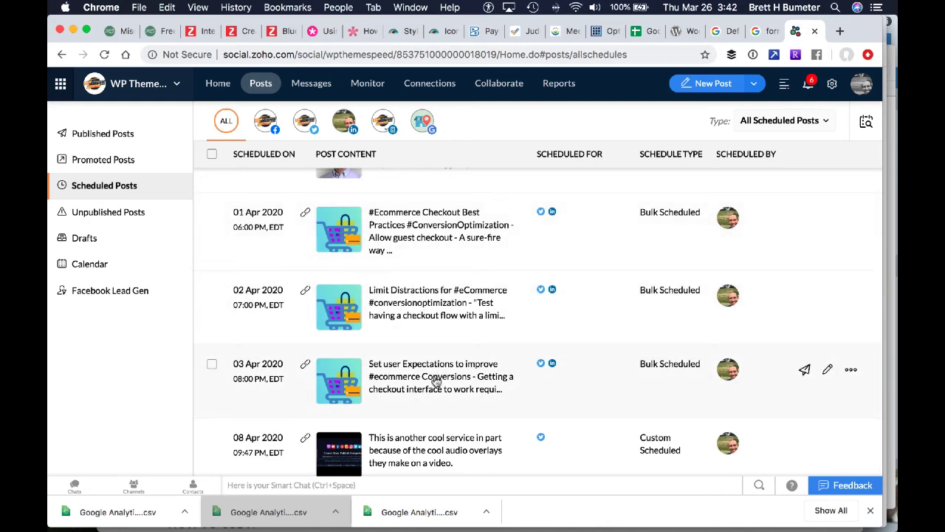
scroll(436, 380, "up", 3)
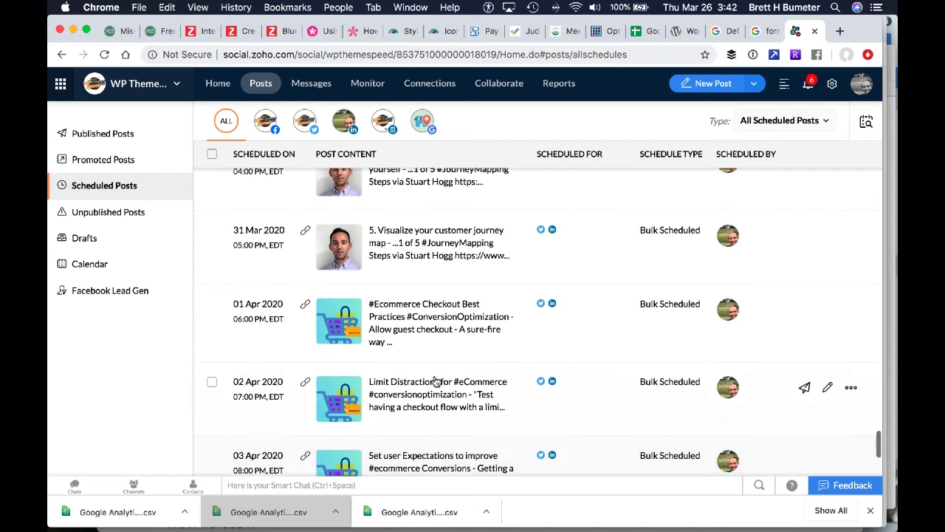
Return to the March 2020 posts calendar and hide the browser's list of downloaded files
left_click(88, 263)
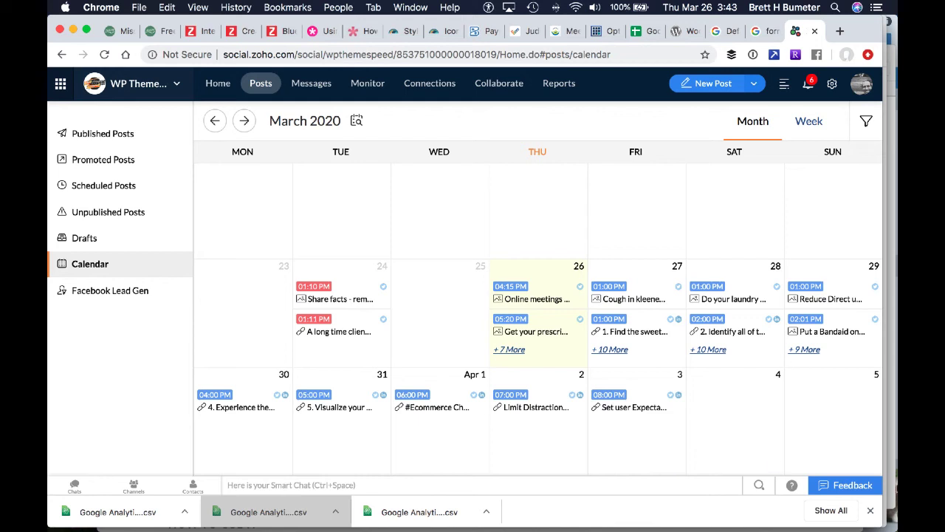
left_click(872, 511)
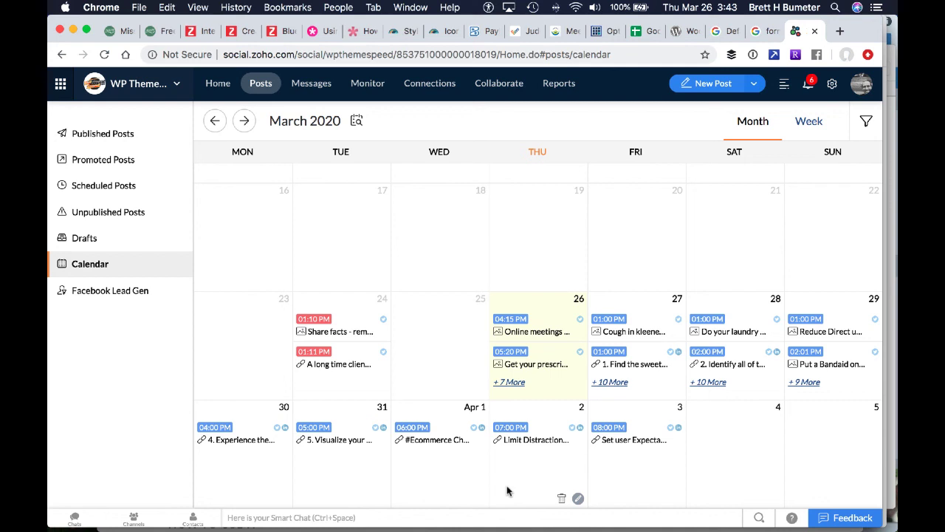
mouse_move(427, 521)
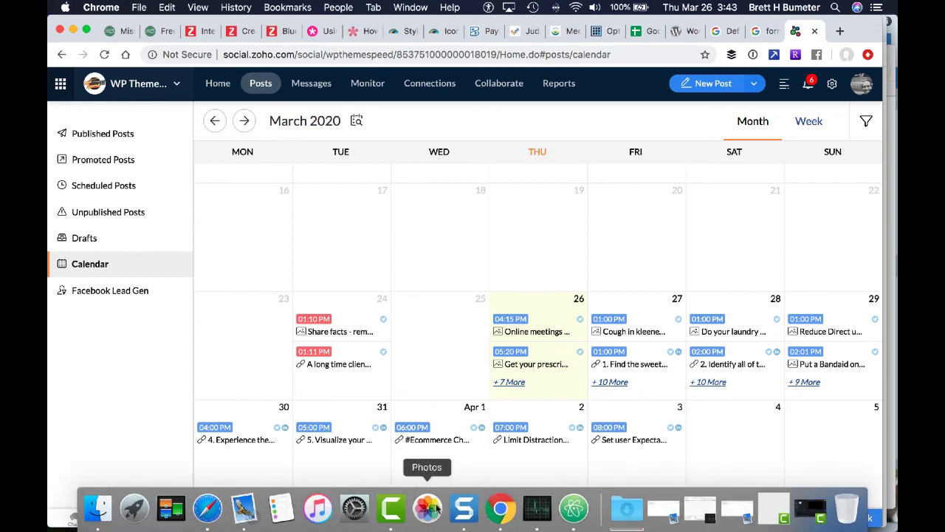
right_click(392, 507)
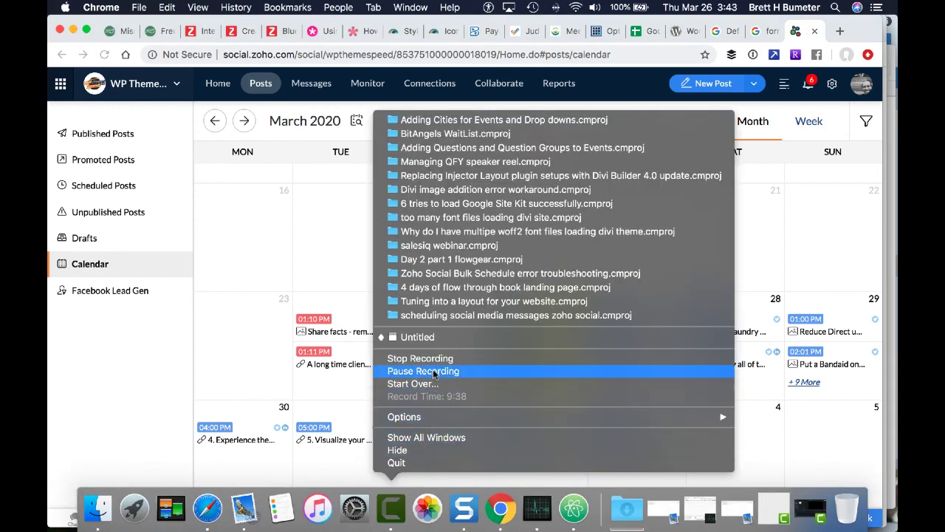